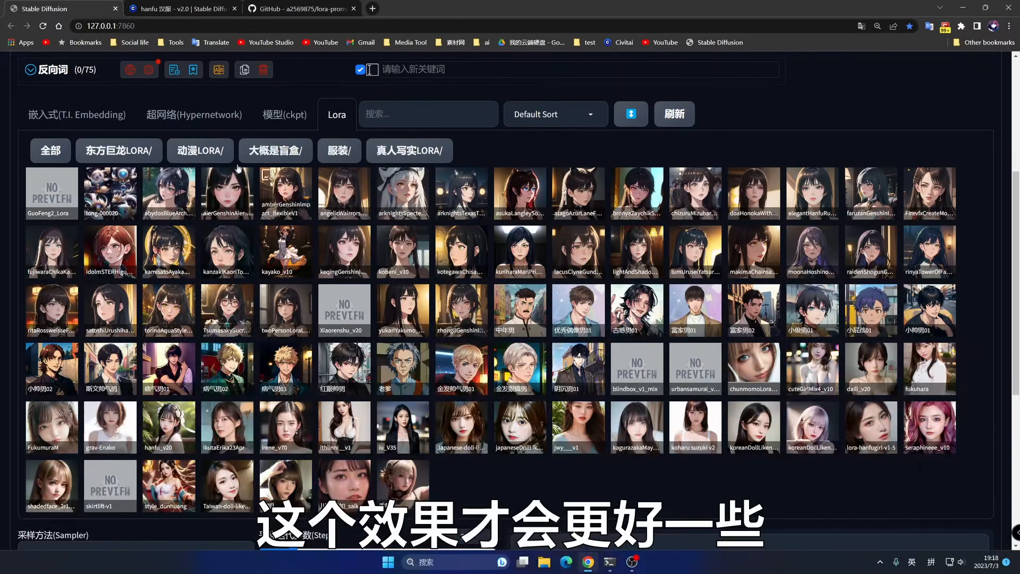
- Look up the trigger words of the hanfu v2.0 LoRA on its Civitai page and return to Stable Diffusion
key(ctrl+Tab)
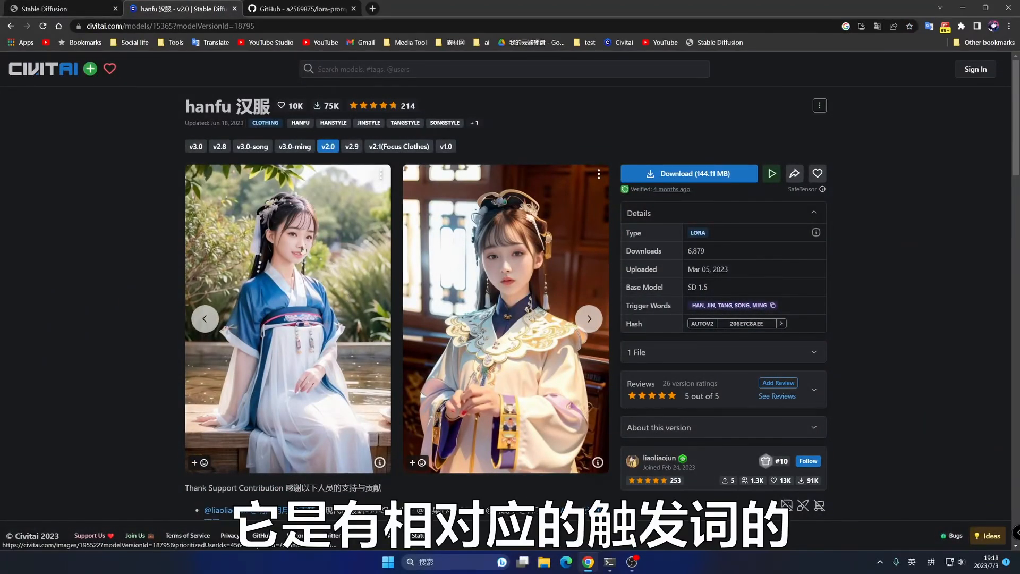
click(774, 306)
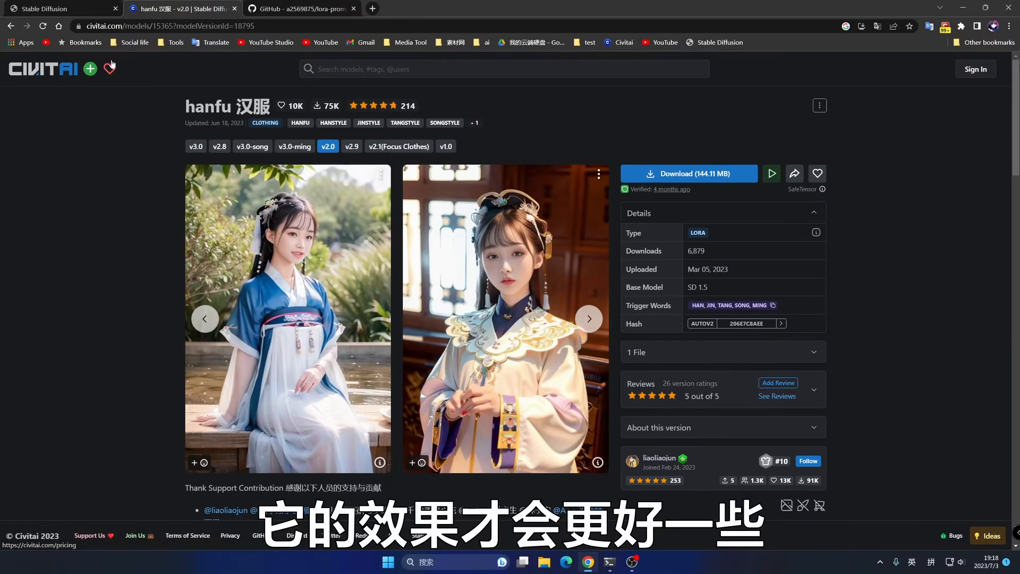
click(64, 9)
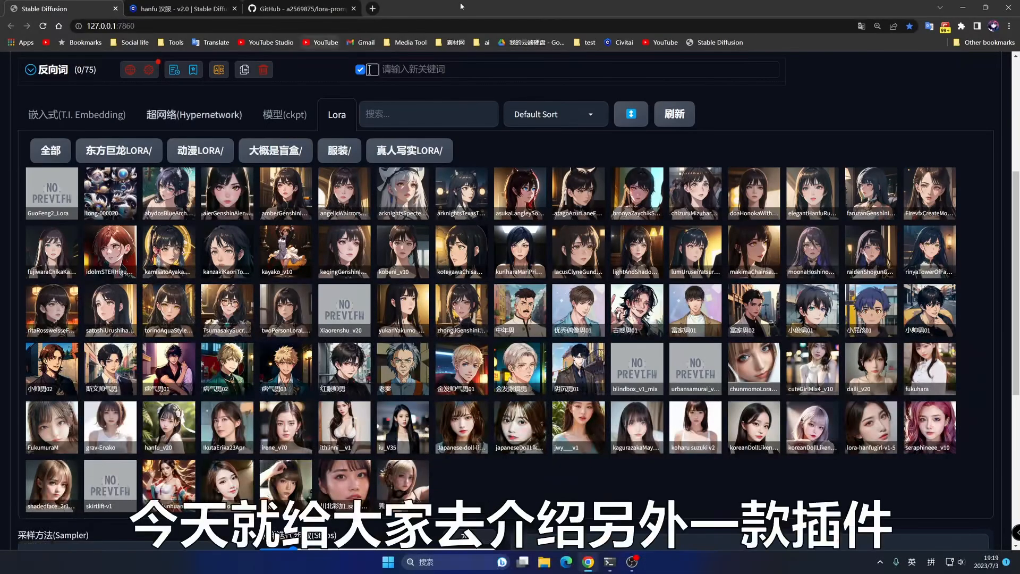
- Look over the lora-prompt-tool repository page on GitHub and go back to the Stable Diffusion page
click(298, 7)
scroll(115, 121, up, 10)
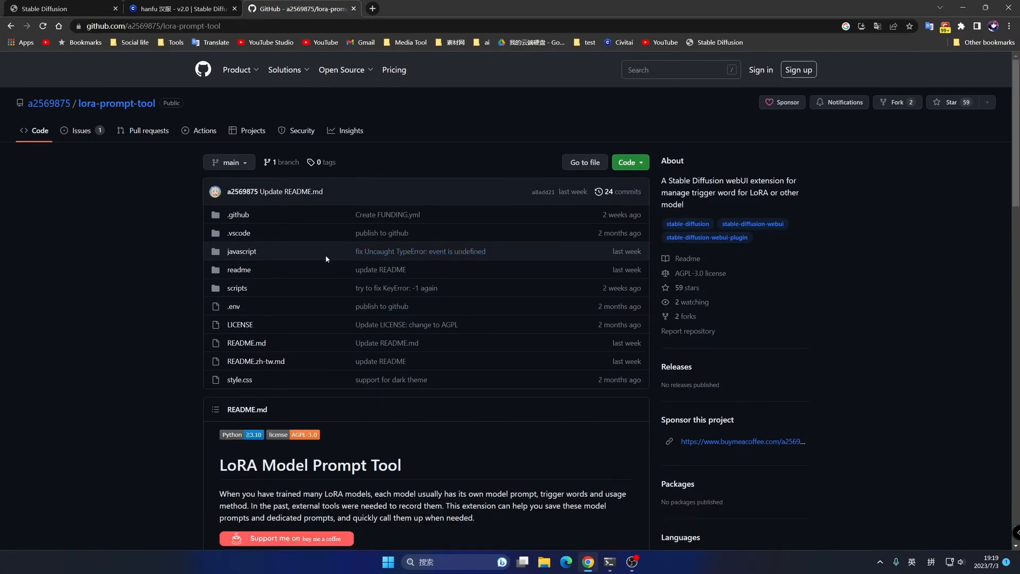
click(25, 8)
- Filter the LoRA cards to the 真人写实LORA/ folder and add the hanfu_v20 LoRA to the prompt
click(389, 154)
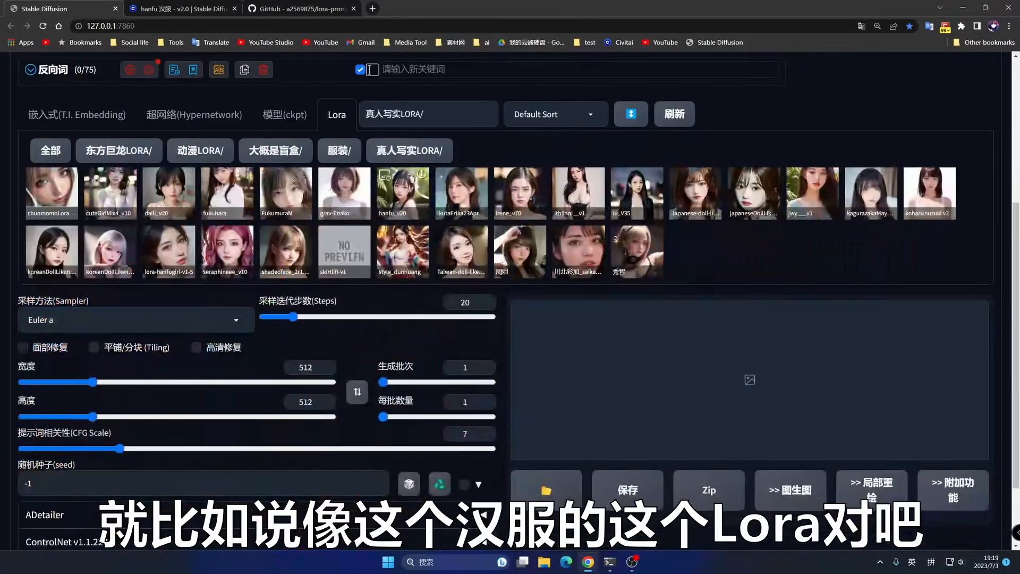
scroll(409, 204, up, 1)
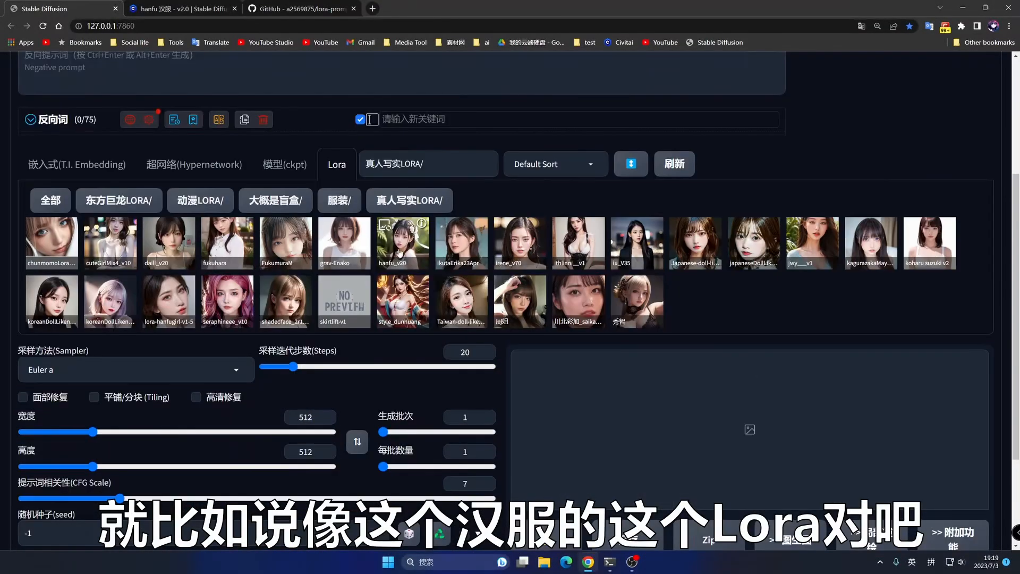
scroll(404, 254, up, 4)
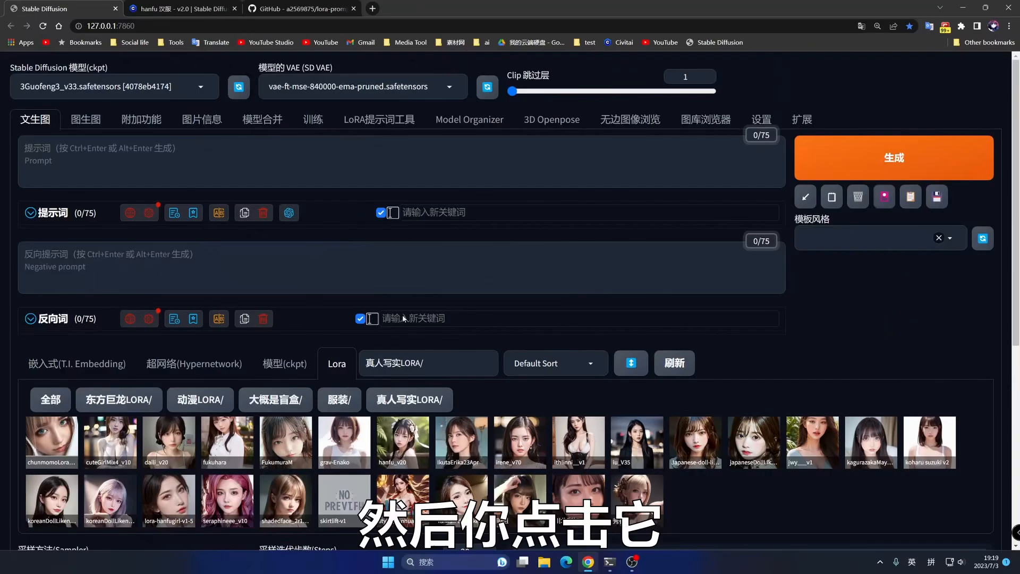
click(408, 444)
key(ctrl+a)
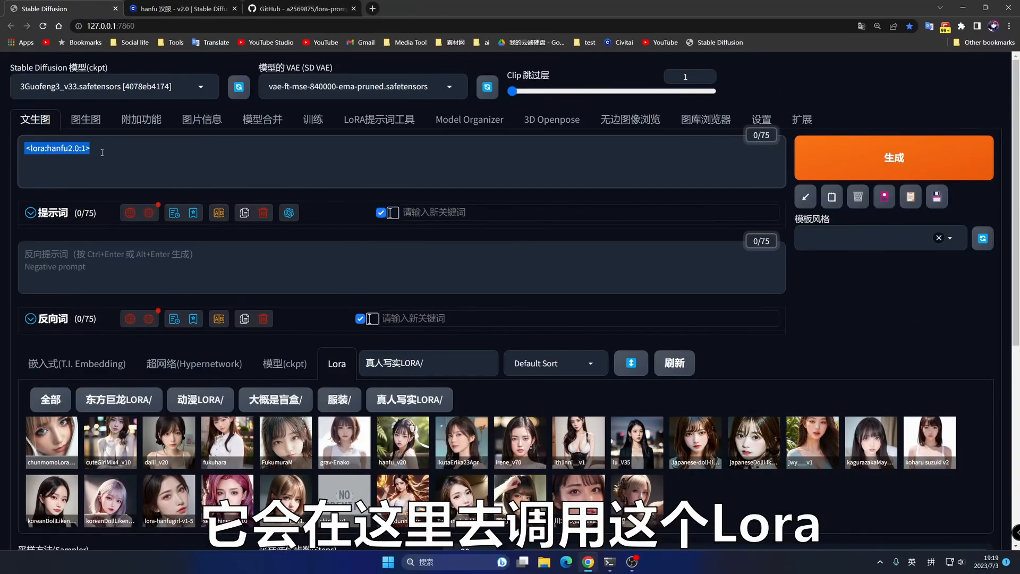
click(361, 330)
- Insert the hanfu_v20 card's 汉服 trigger words into the prompt and compare them with those on its Civitai page
mouse_move(401, 446)
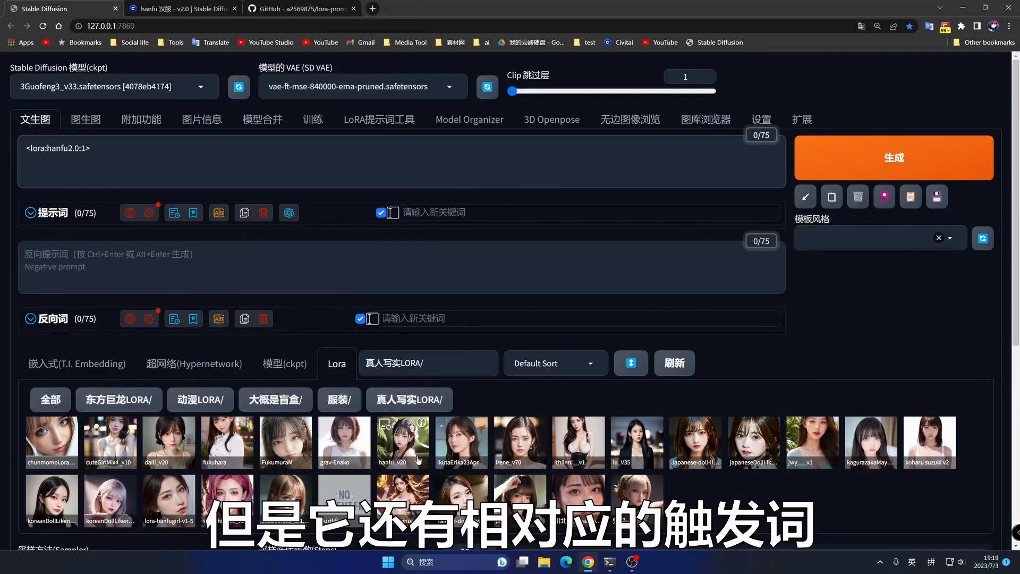
right_click(401, 446)
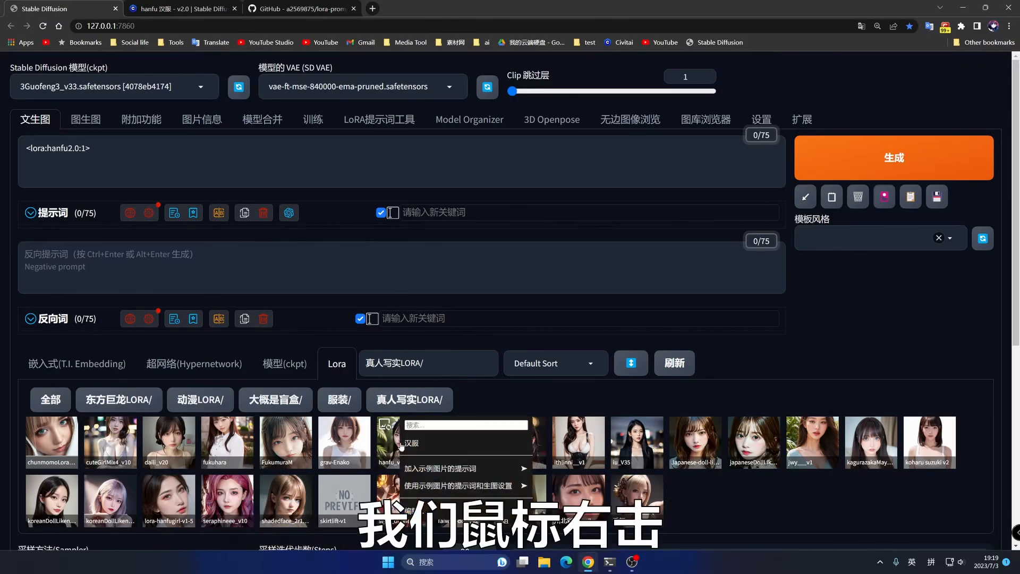
click(416, 452)
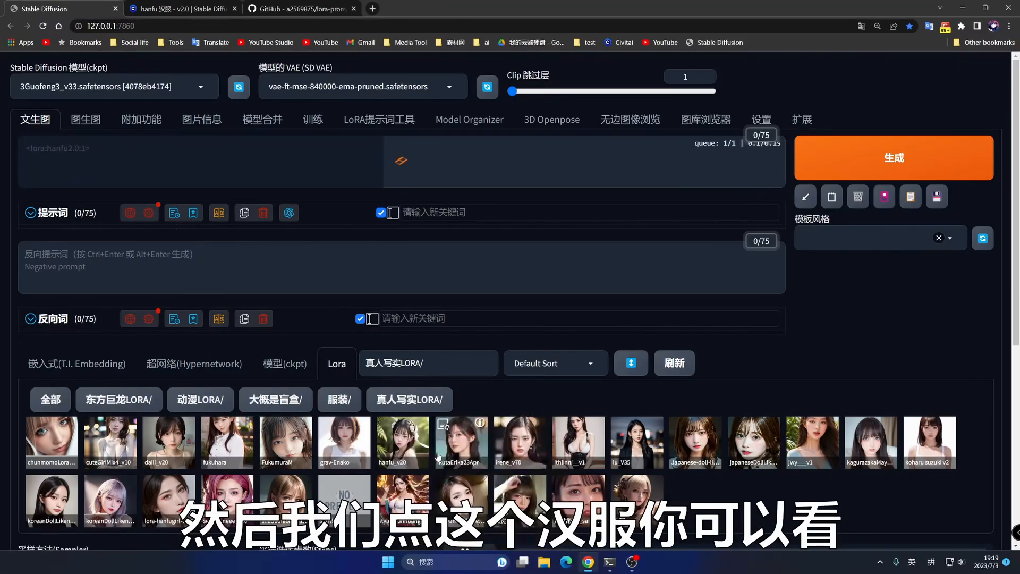
drag(92, 147, 201, 149)
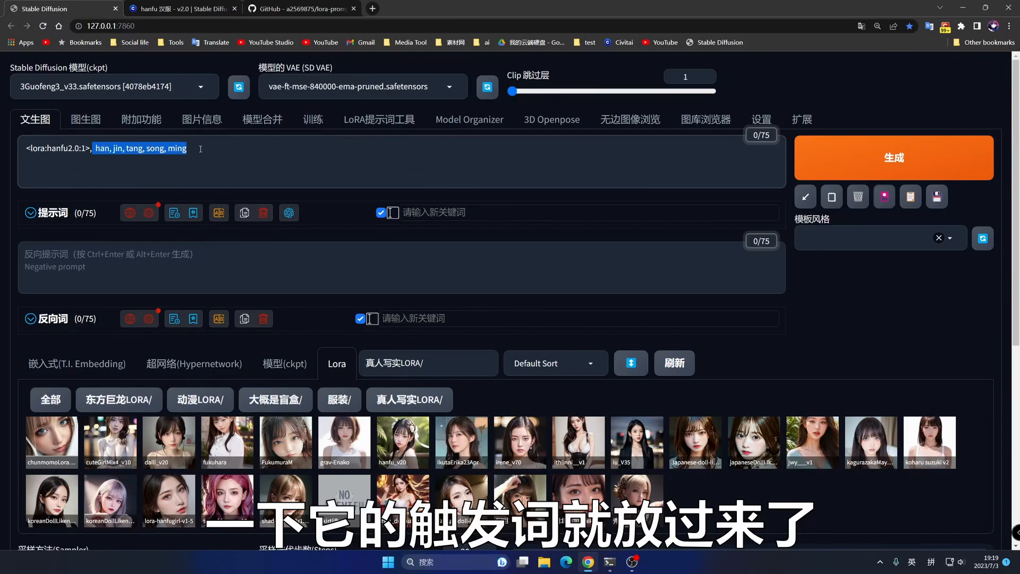
click(181, 8)
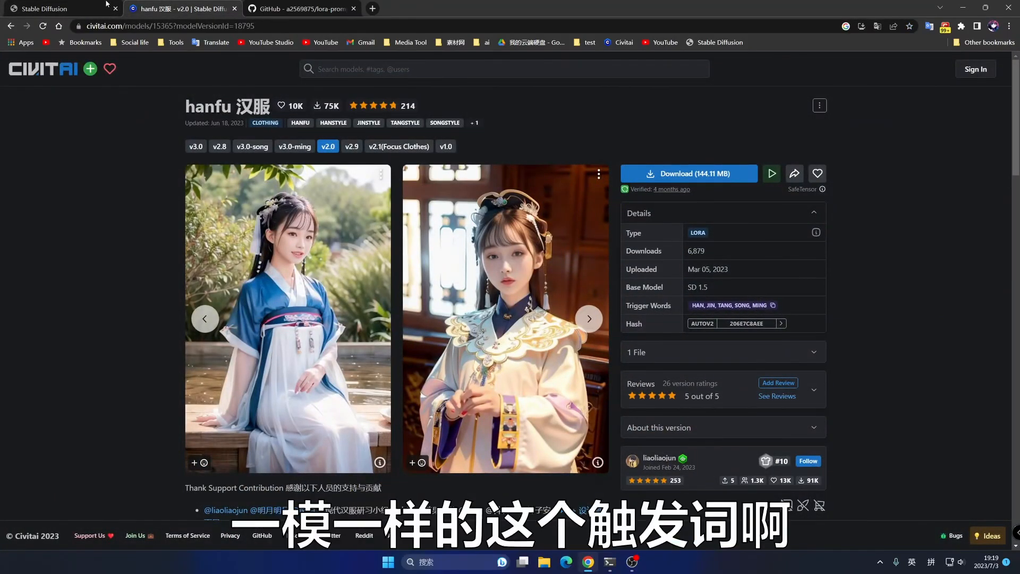
click(50, 6)
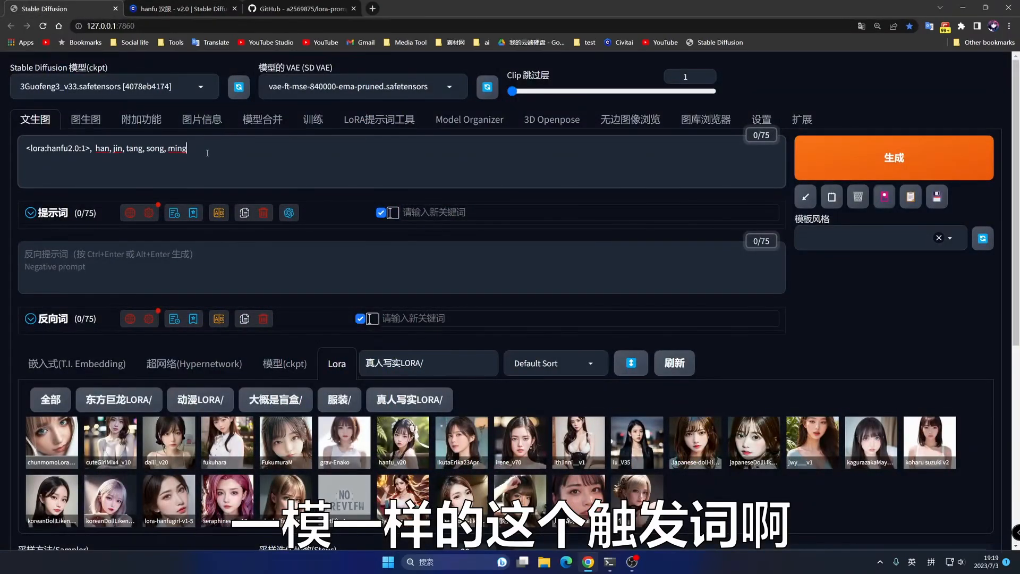
- Bring up the example images for adding prompts from the hanfu_v20 card and compare them with the model's Civitai gallery
scroll(207, 153, down, 2)
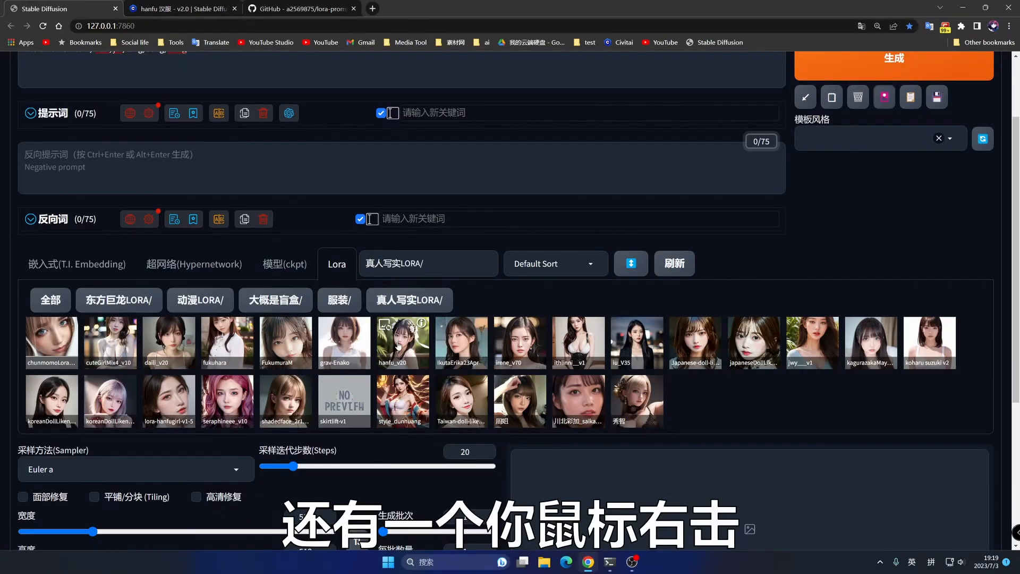
right_click(399, 345)
mouse_move(418, 418)
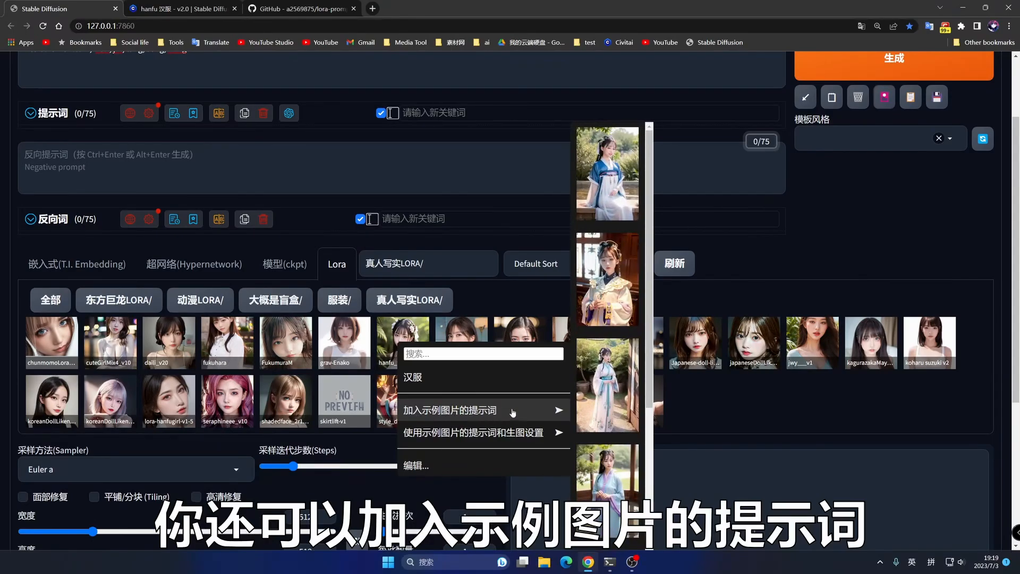
mouse_move(649, 202)
mouse_down()
mouse_move(652, 350)
mouse_move(664, 169)
mouse_move(656, 217)
mouse_up()
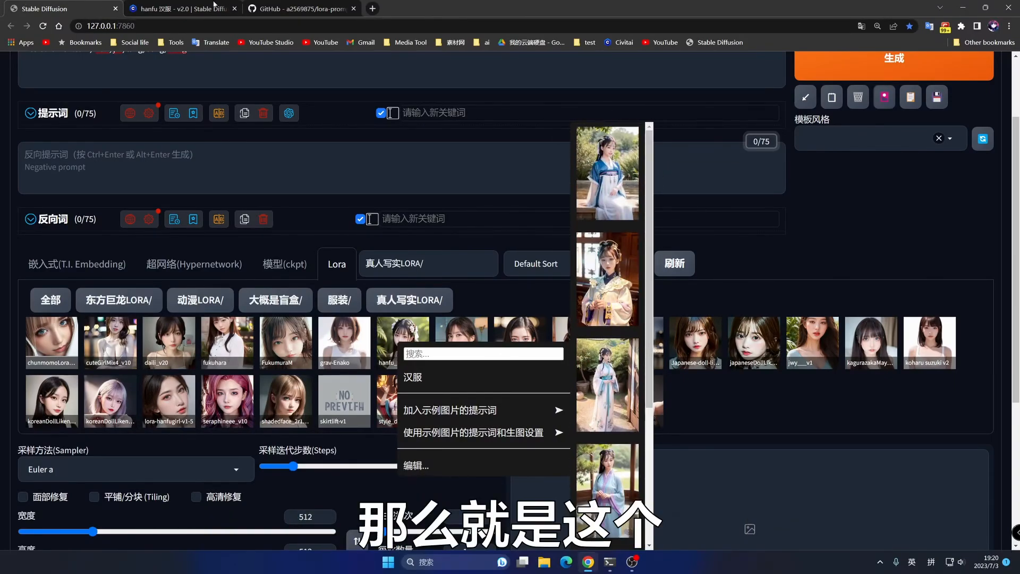
key(ctrl+Tab)
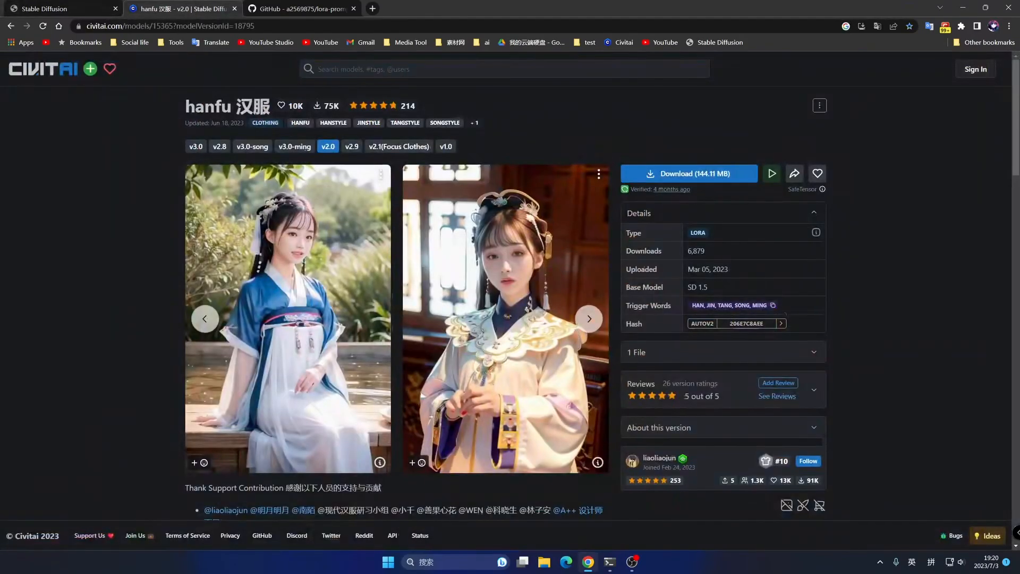
click(589, 318)
click(589, 319)
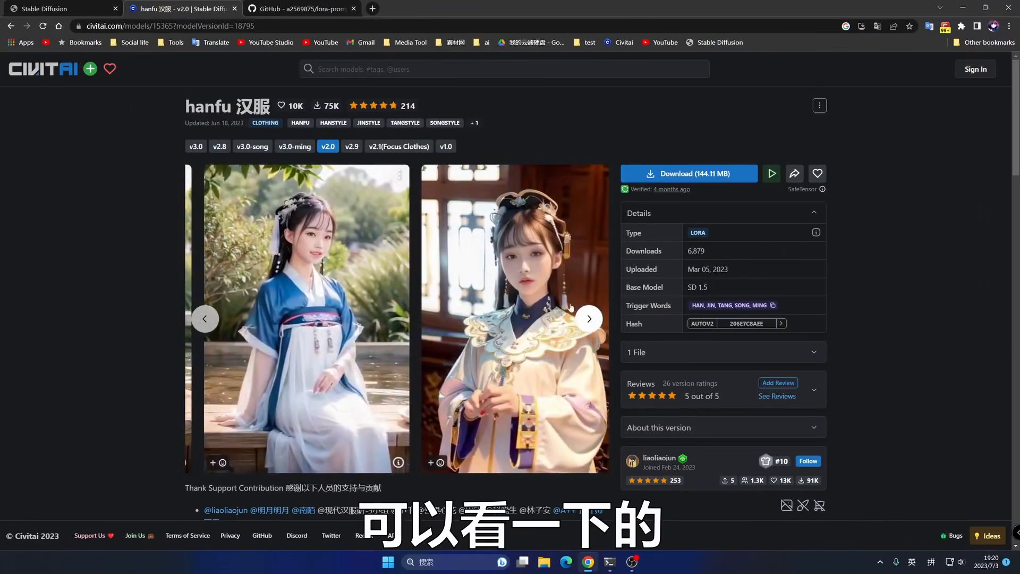
click(46, 8)
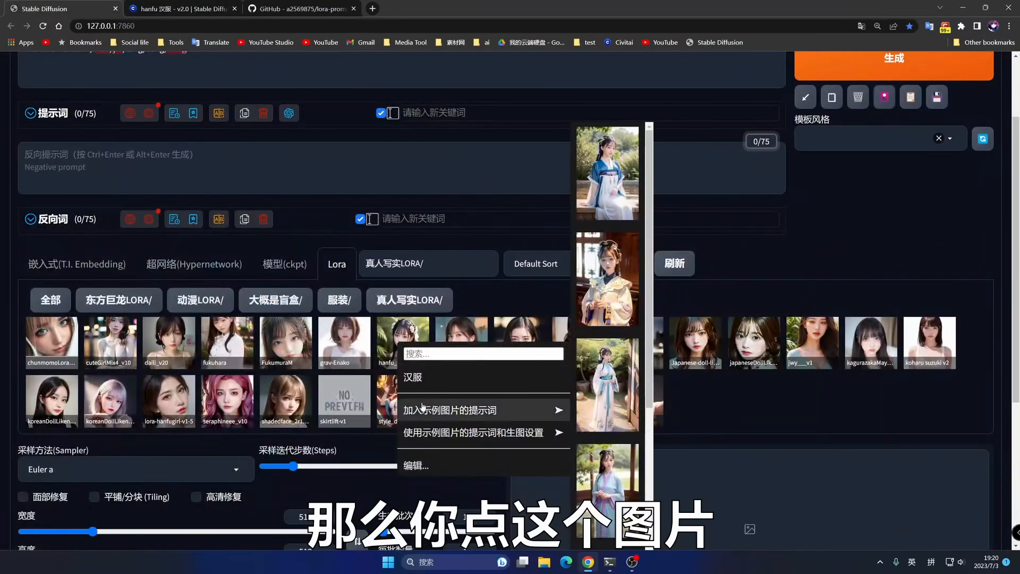
- Add the prompts of the first example image, the seated woman in blue and white hanfu, and review both prompt fields
click(619, 178)
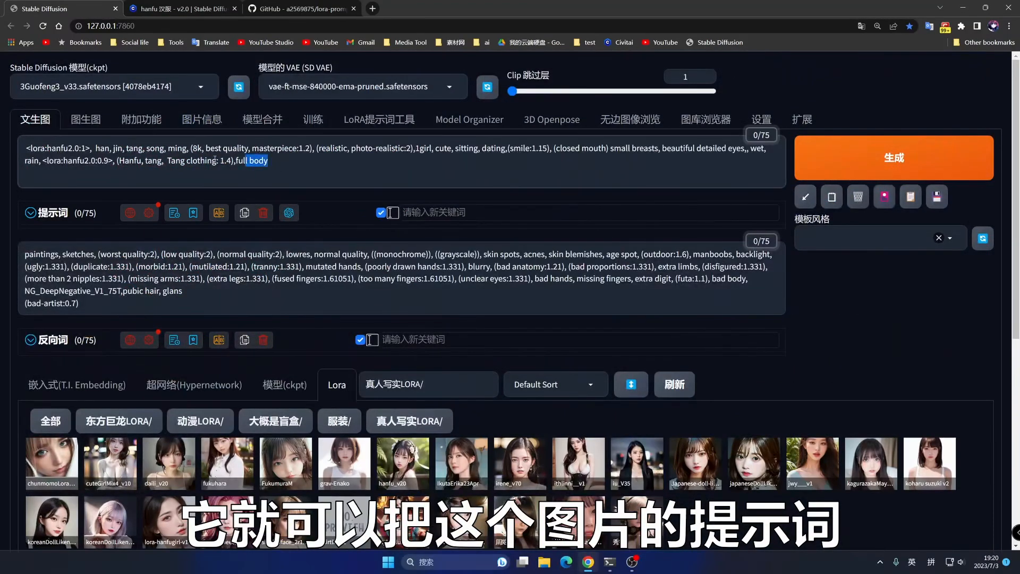
drag(214, 160, 114, 139)
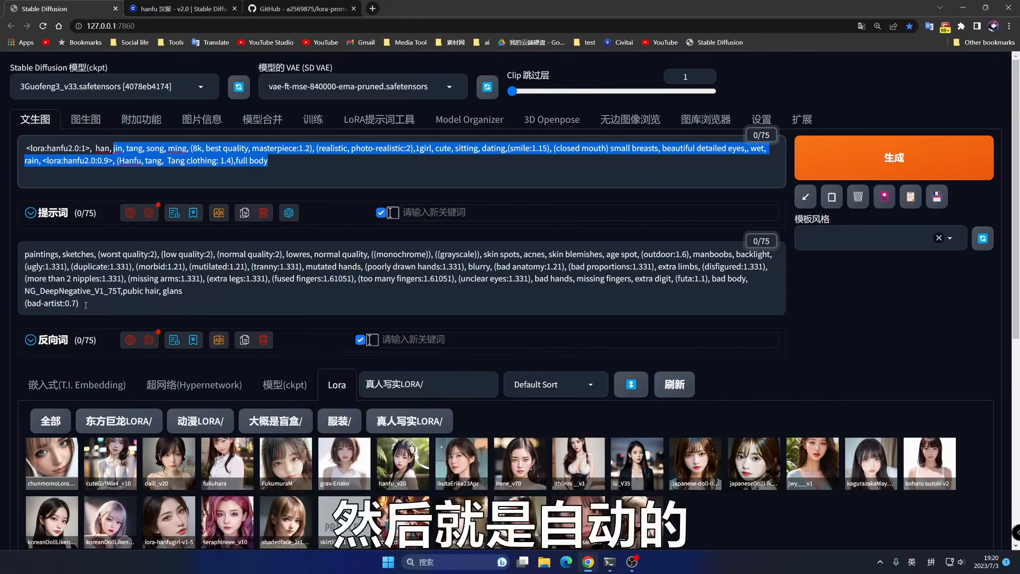
drag(79, 304, 21, 251)
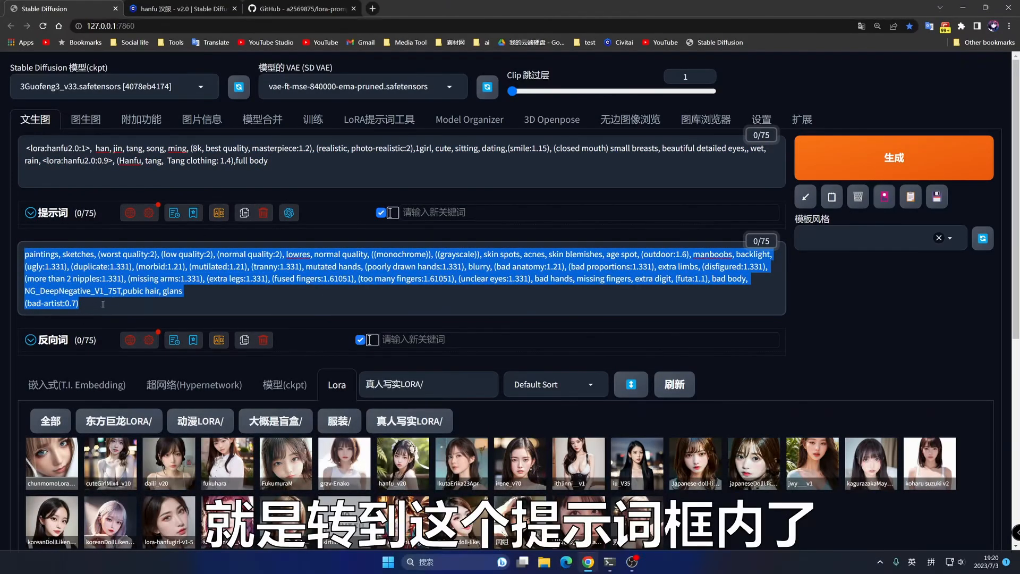
- Clear both prompts and apply the prompts and generation settings of the first hanfu_v20 example image
click(861, 199)
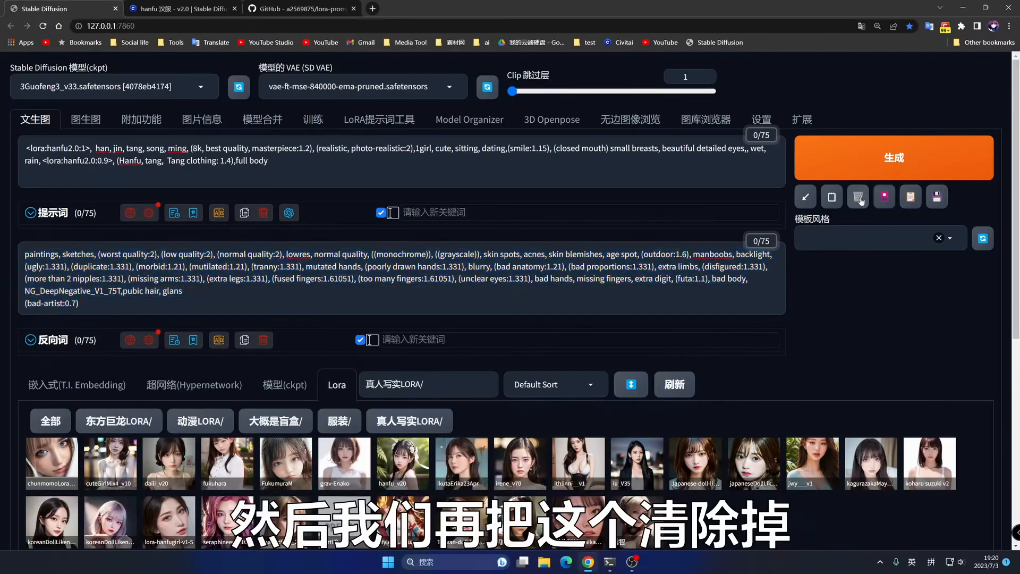
click(561, 84)
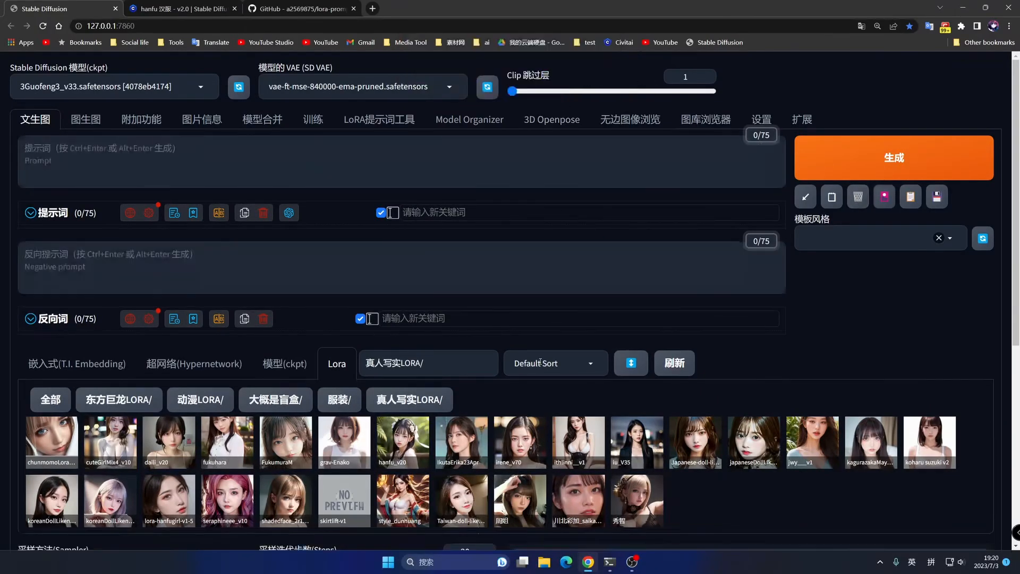
scroll(540, 363, down, 2)
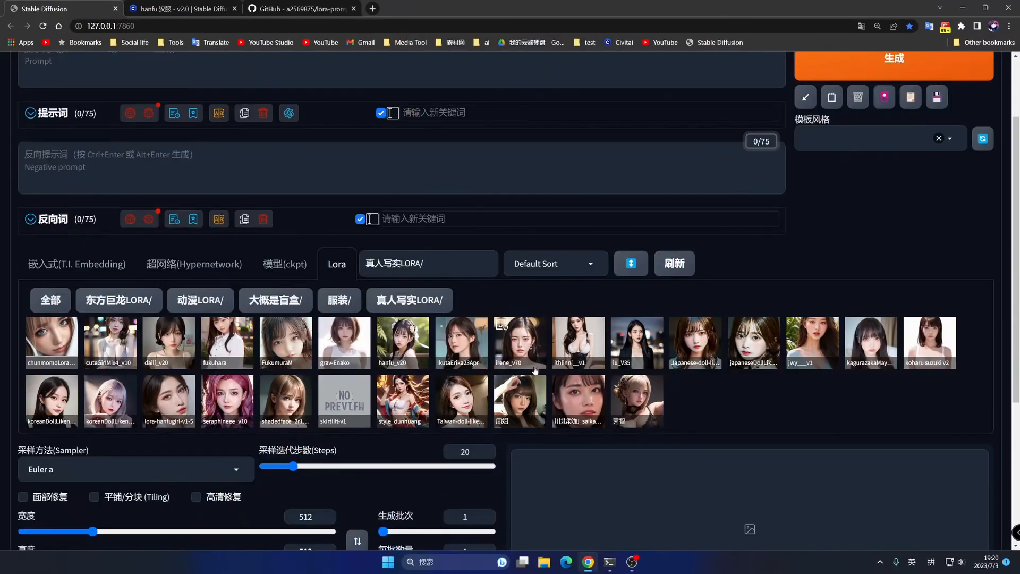
right_click(408, 343)
mouse_move(443, 433)
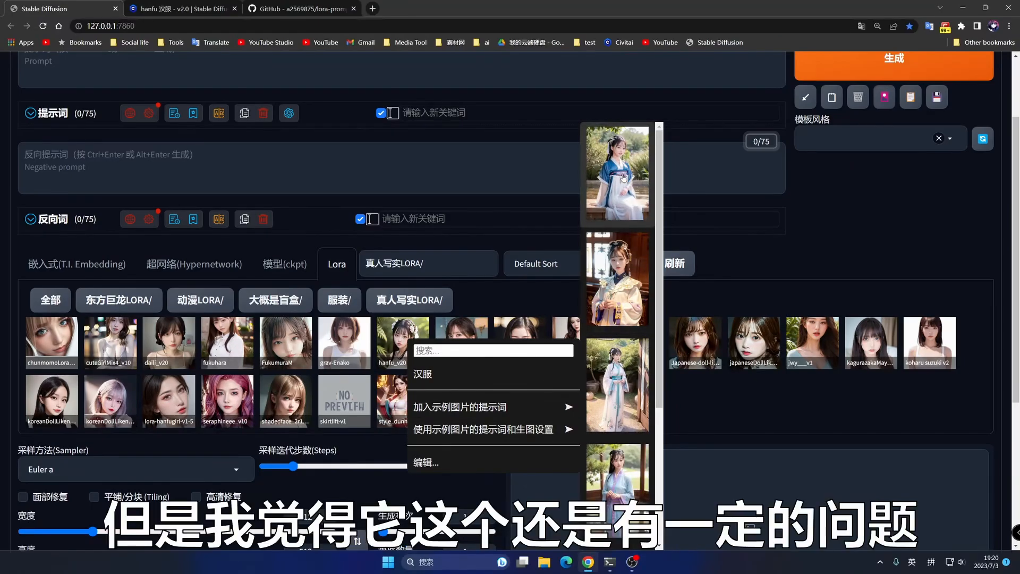
click(623, 177)
- Examine the applied steps, width, height, CFG scale and seed, the filled-in prompts, and the checkpoint model list
scroll(612, 225, down, 4)
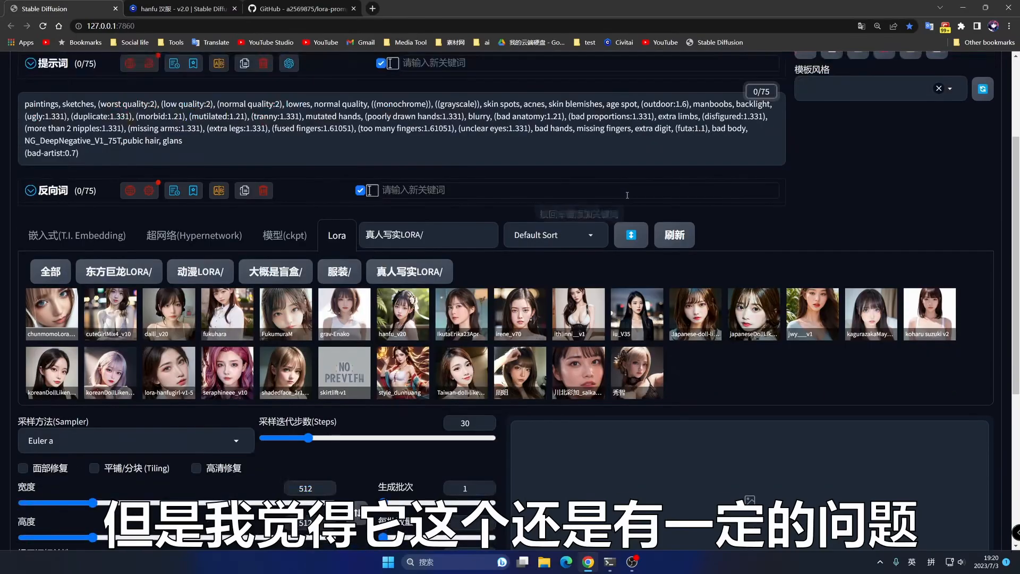
scroll(613, 225, down, 2)
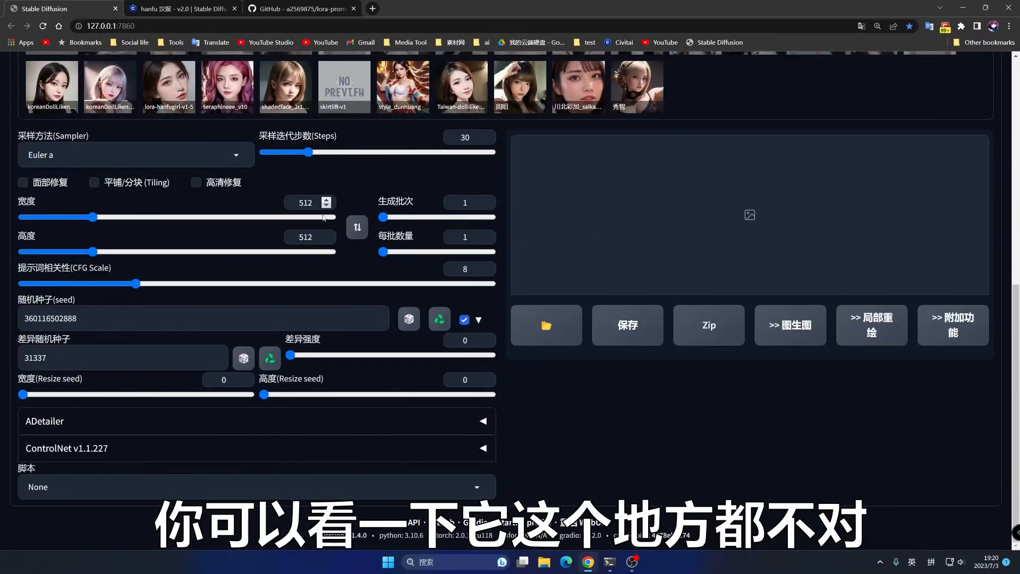
click(313, 234)
scroll(314, 229, down, 4)
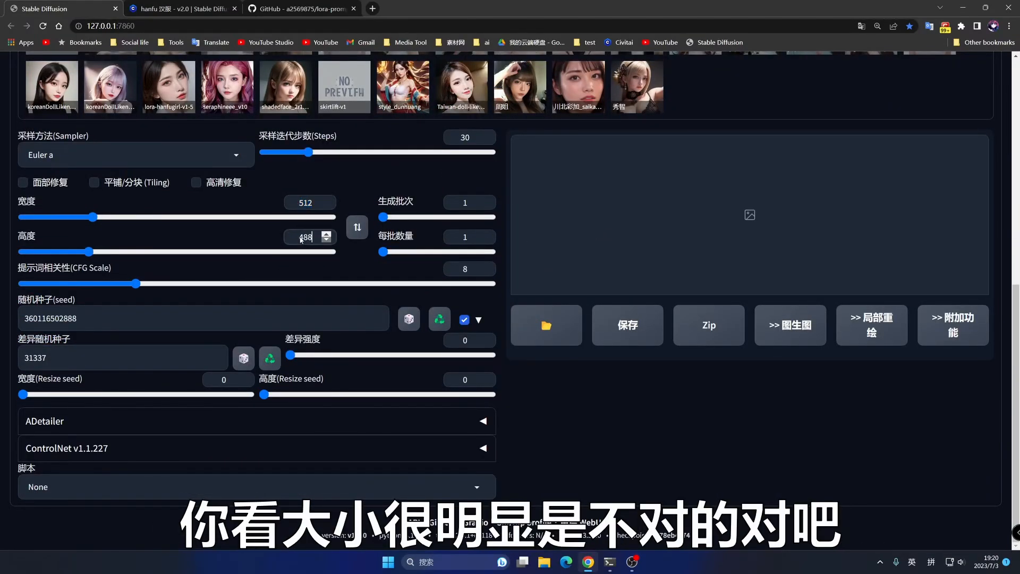
scroll(359, 290, up, 10)
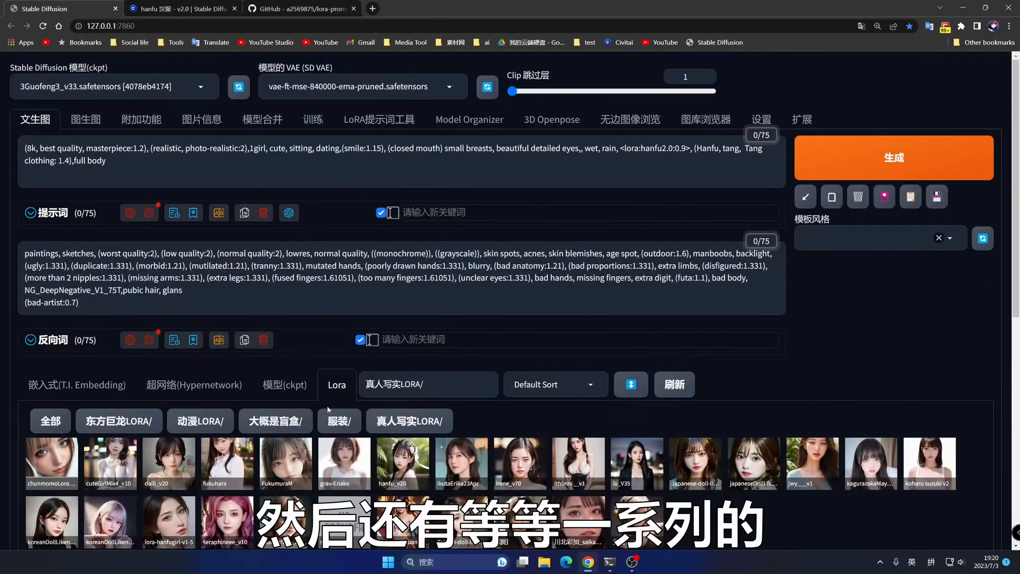
scroll(328, 409, down, 2)
scroll(328, 409, up, 2)
mouse_move(391, 455)
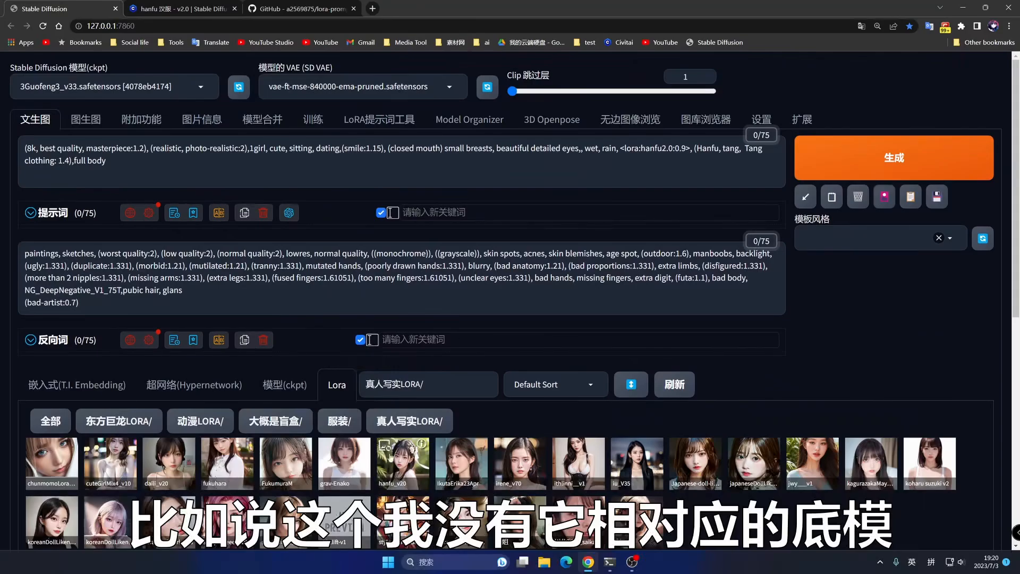
click(291, 388)
- Delete both prompts, reload the page to reset the generation settings, and show the extra networks section again
click(857, 197)
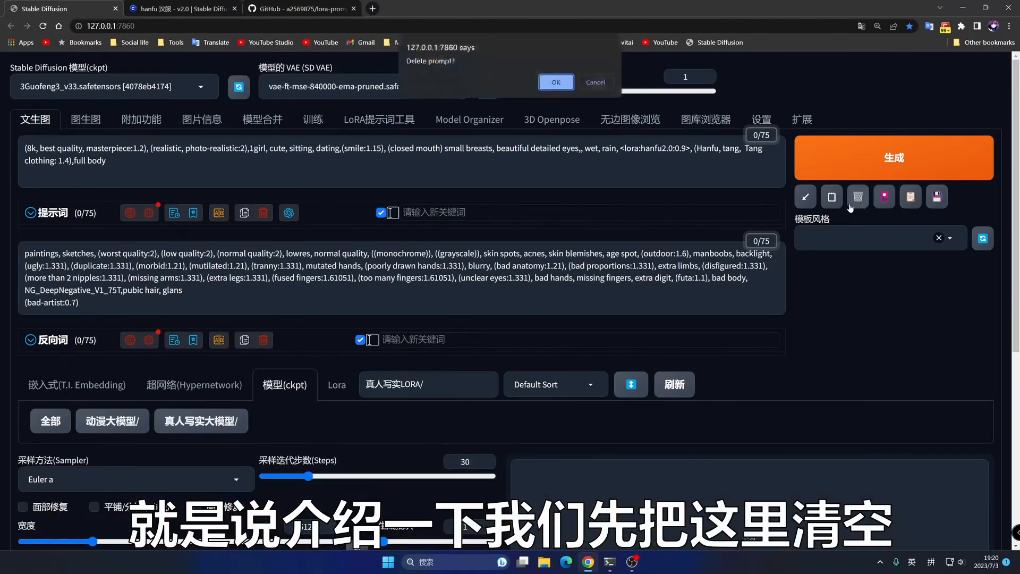
click(541, 82)
key(F5)
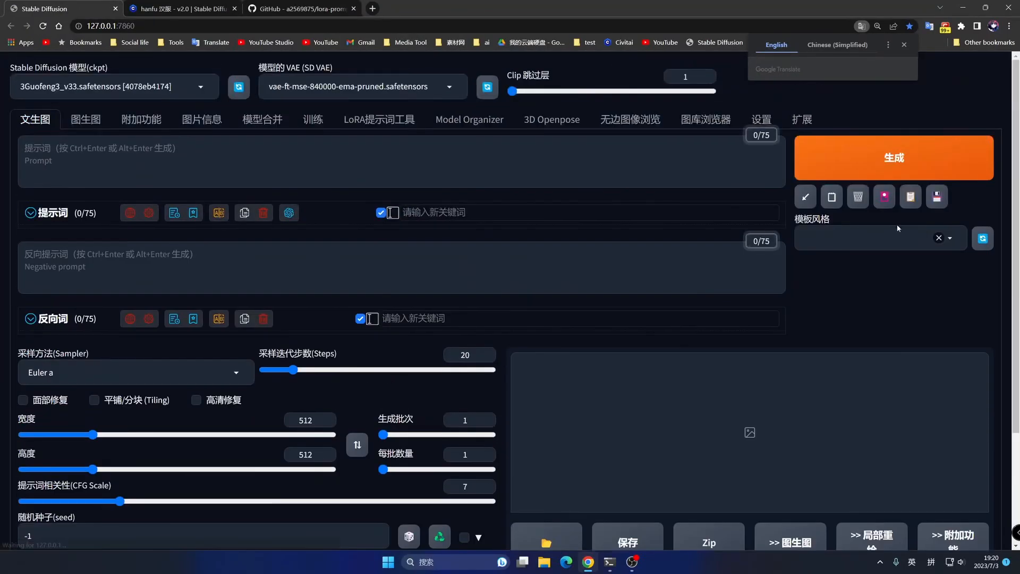
click(884, 197)
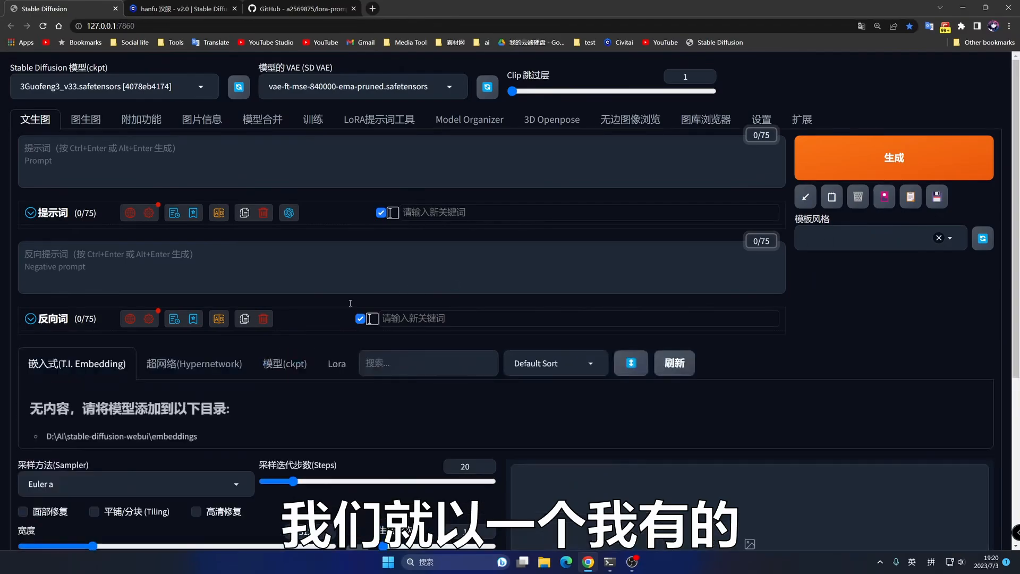
- Apply the prompts and generation settings of the first example image of the 3Guofeng3_v33 checkpoint
click(272, 371)
scroll(46, 404, down, 1)
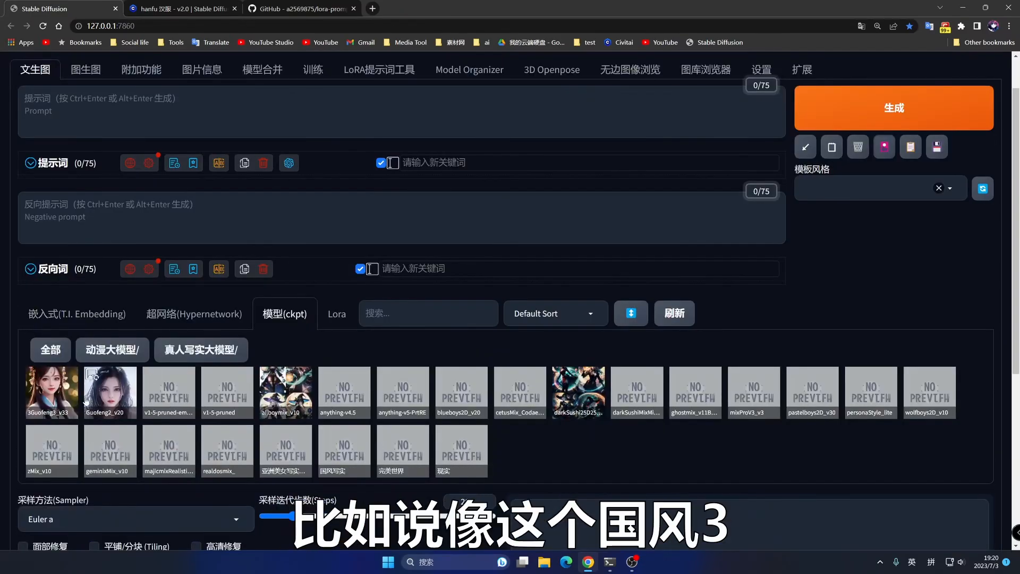
right_click(47, 404)
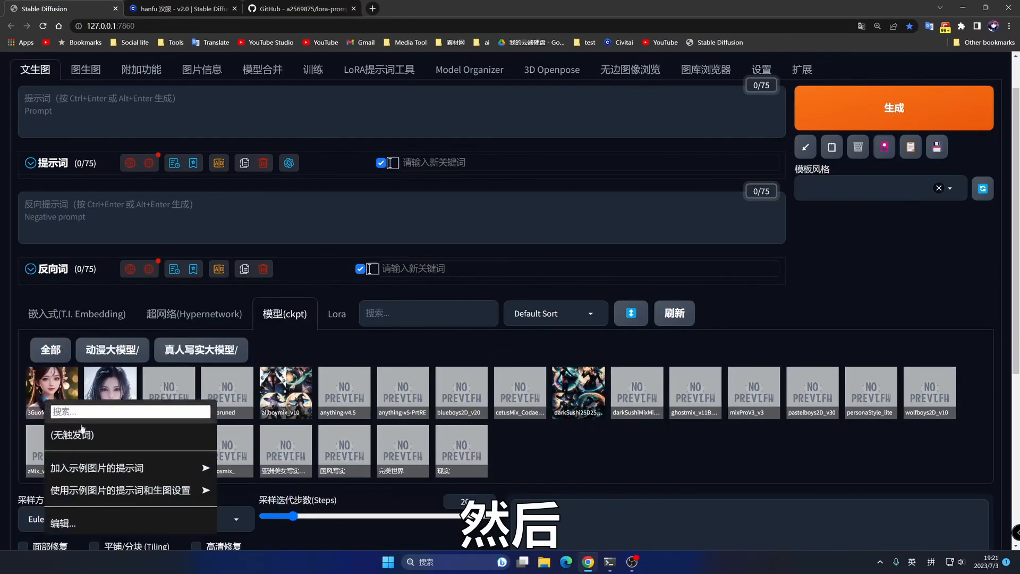
mouse_move(153, 493)
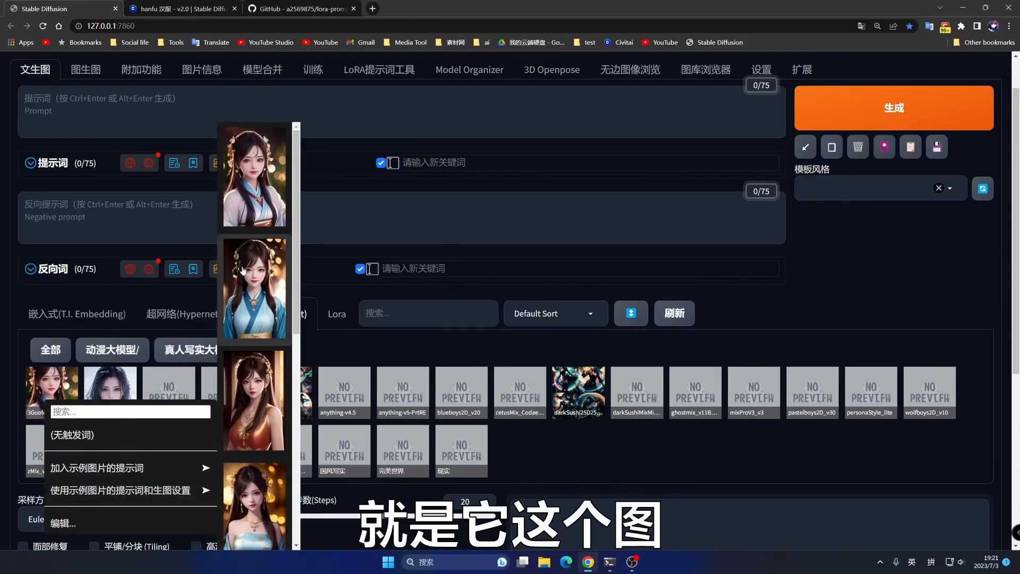
click(268, 186)
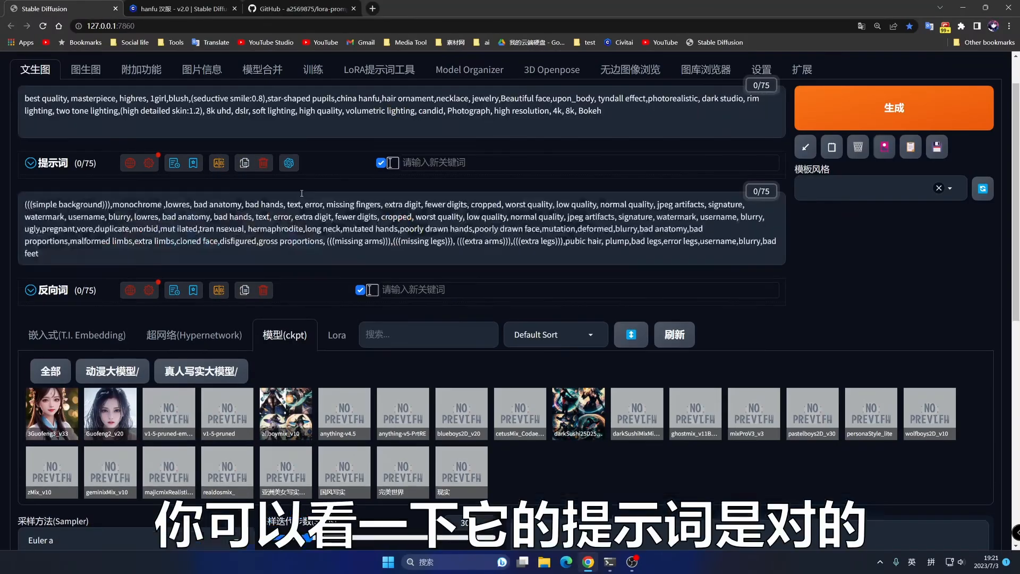
- Check the filled-in prompts and the applied high-res fix, width and height settings
scroll(287, 135, up, 1)
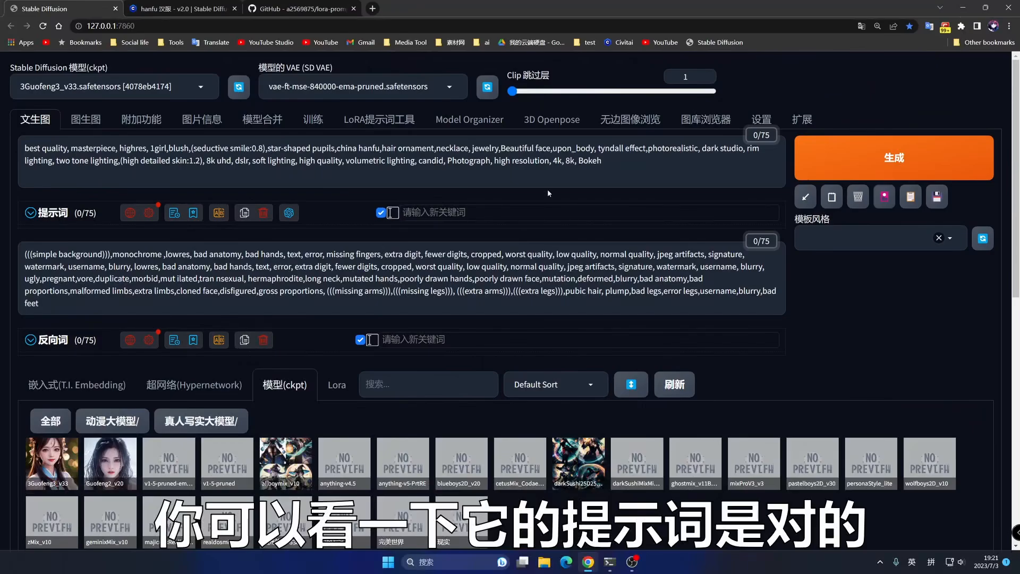
scroll(388, 259, down, 6)
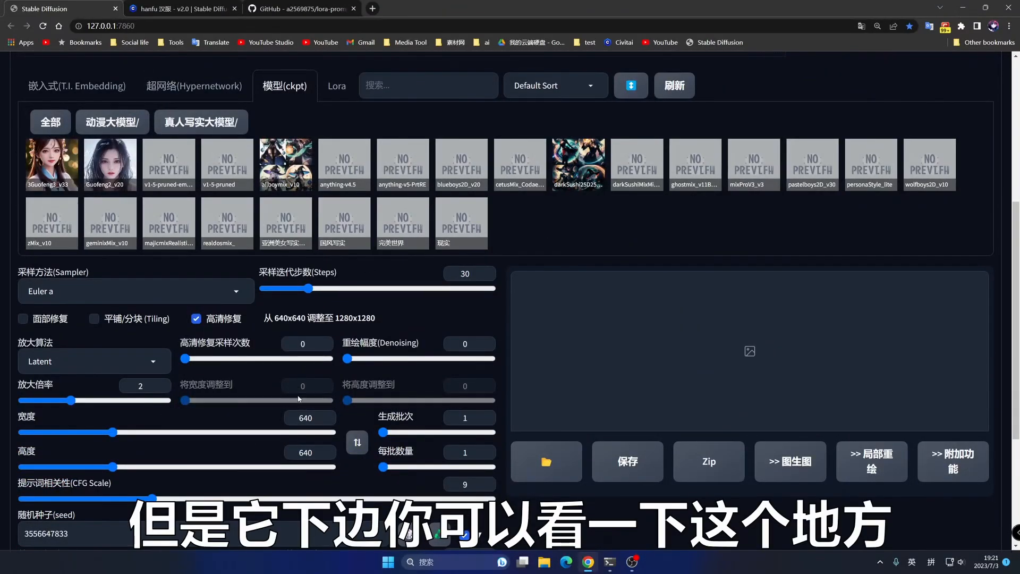
scroll(311, 391, down, 2)
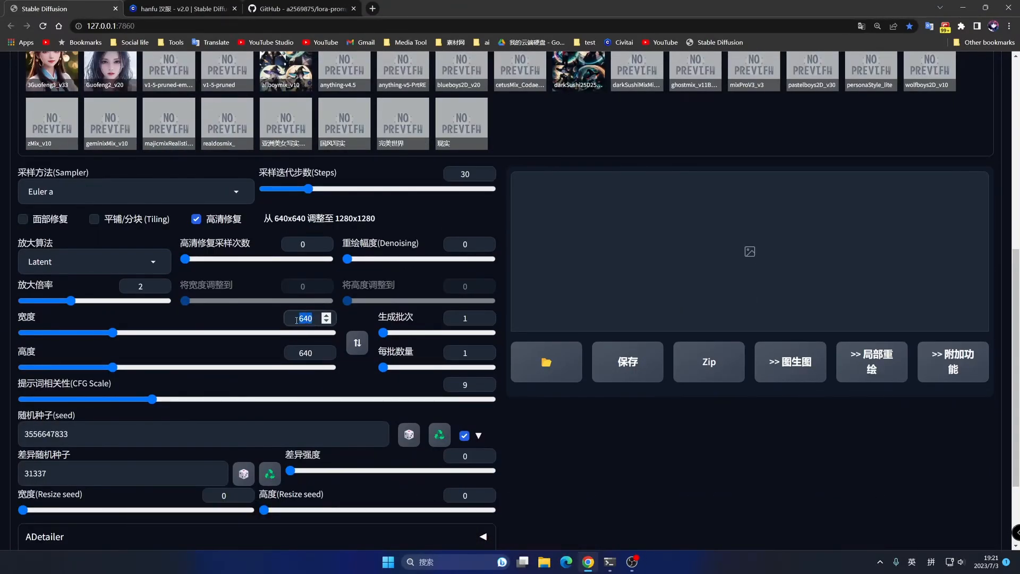
drag(313, 354, 296, 355)
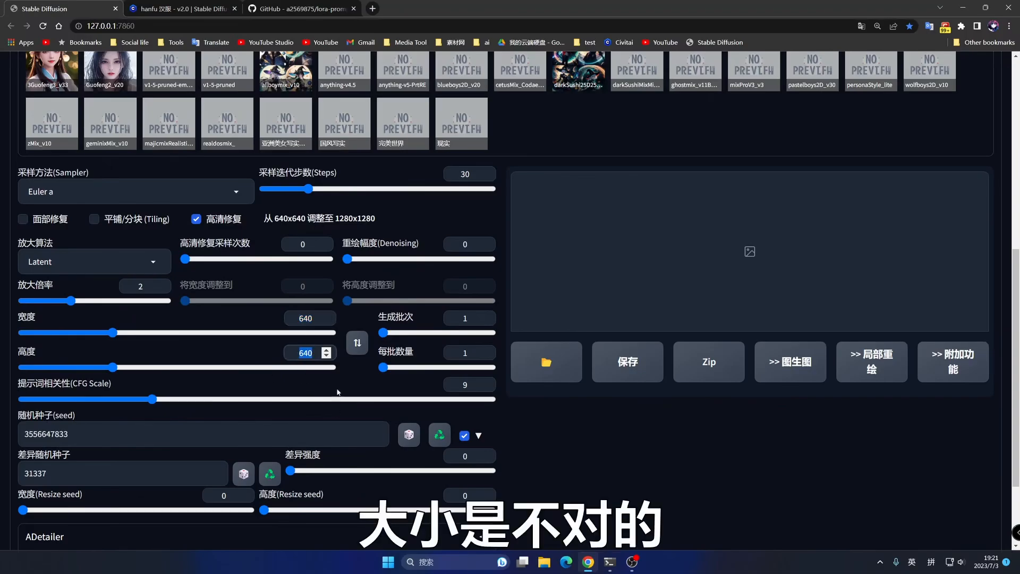
scroll(409, 321, up, 2)
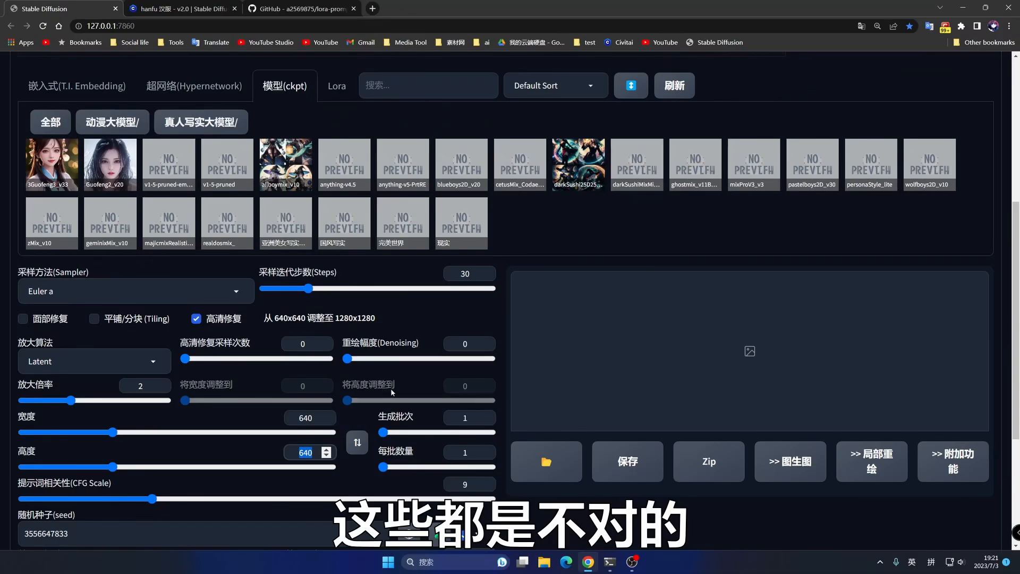
- Generate an image with the applied example settings and inspect the result
scroll(391, 388, up, 5)
click(914, 105)
scroll(834, 463, down, 3)
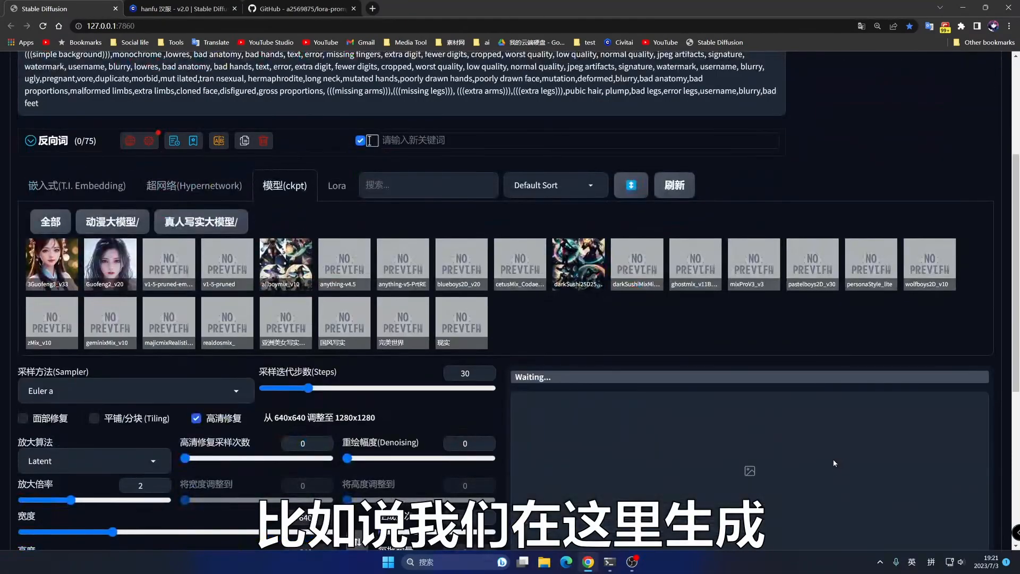
scroll(829, 461, down, 2)
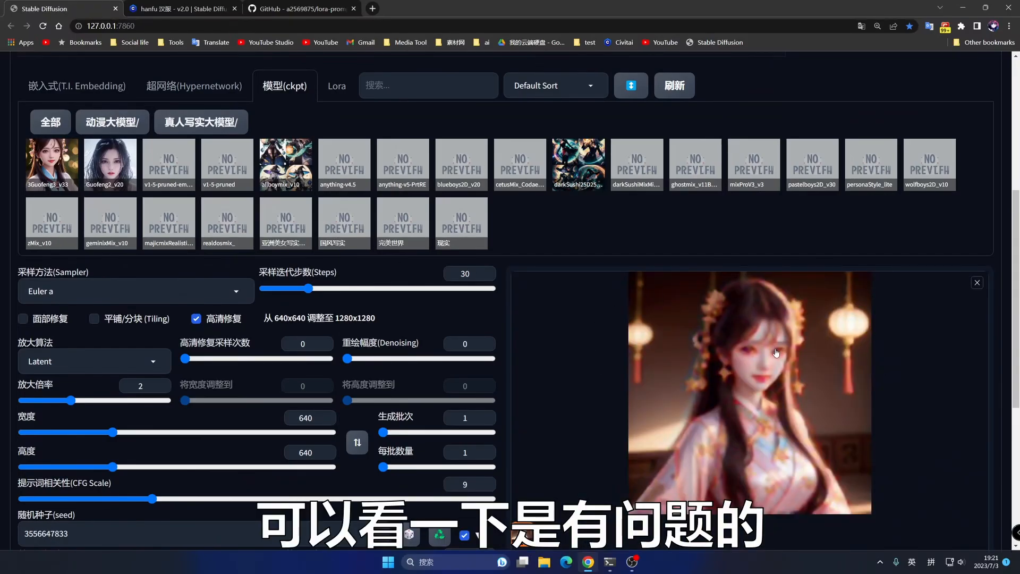
scroll(752, 366, up, 3)
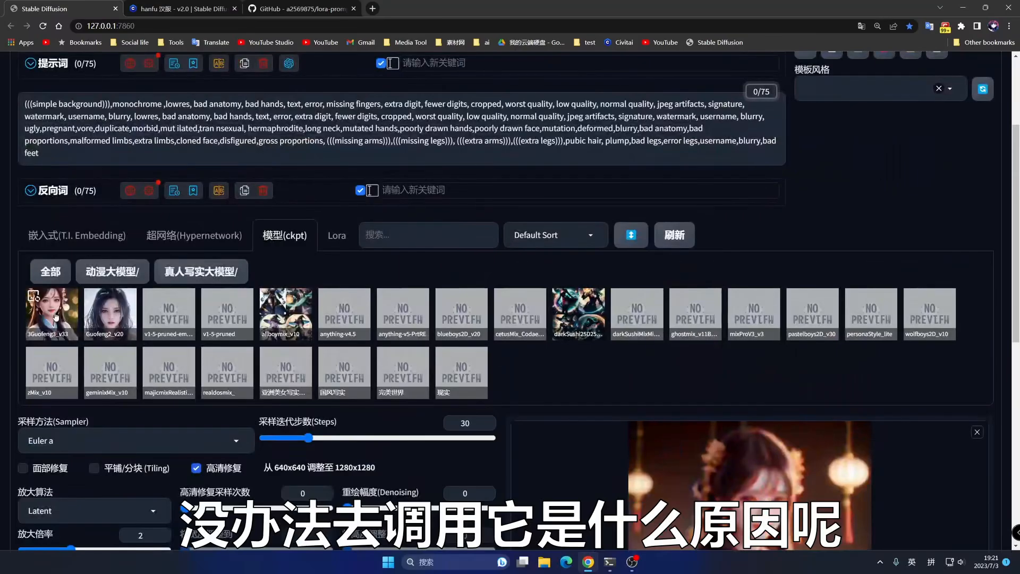
scroll(52, 322, up, 3)
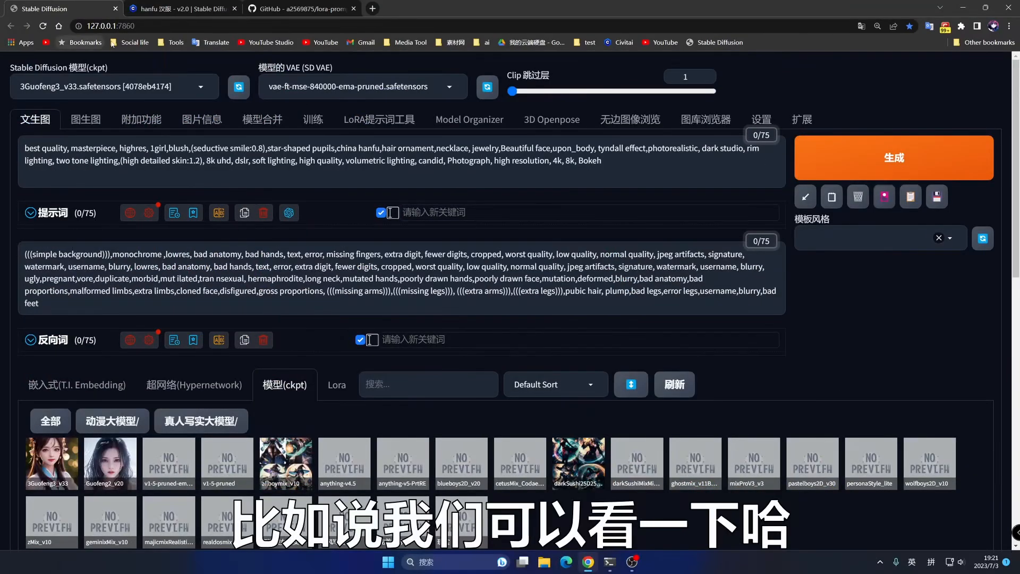
- Switch to Civitai, search the models for guofeng and open the 国风3 GuoFeng3 model page
click(189, 3)
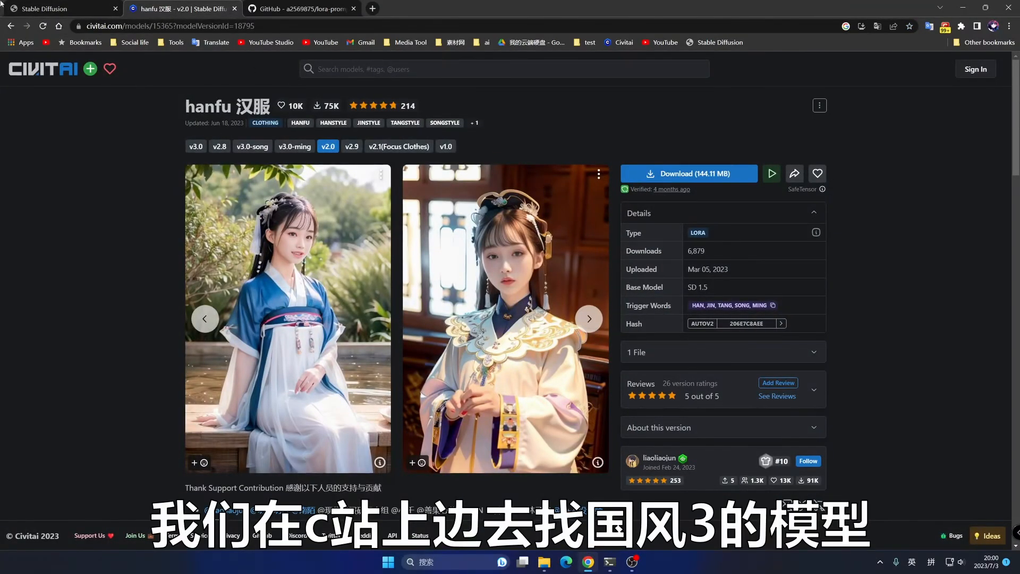
click(8, 28)
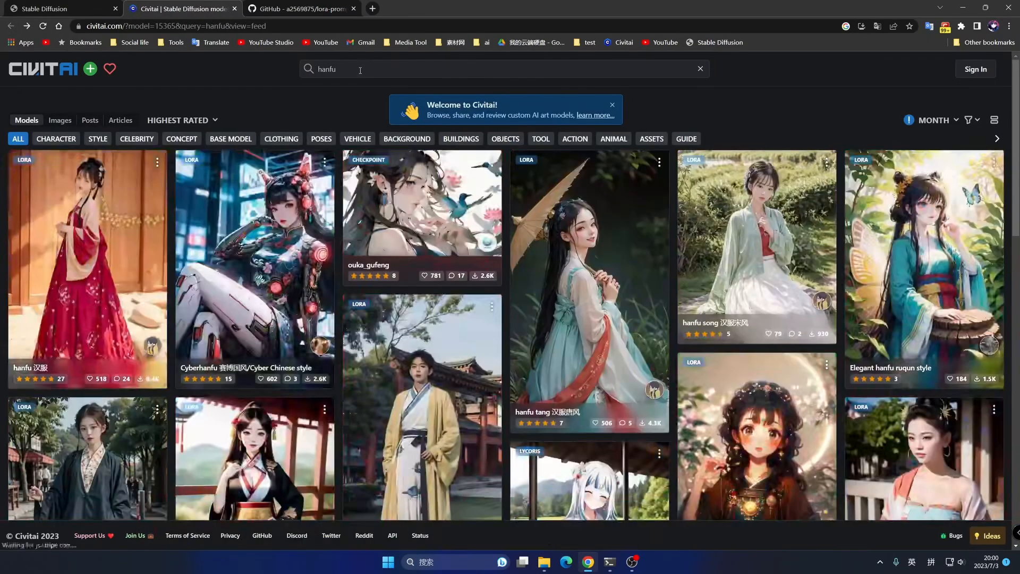
click(312, 68)
key(ctrl+a)
text(gu)
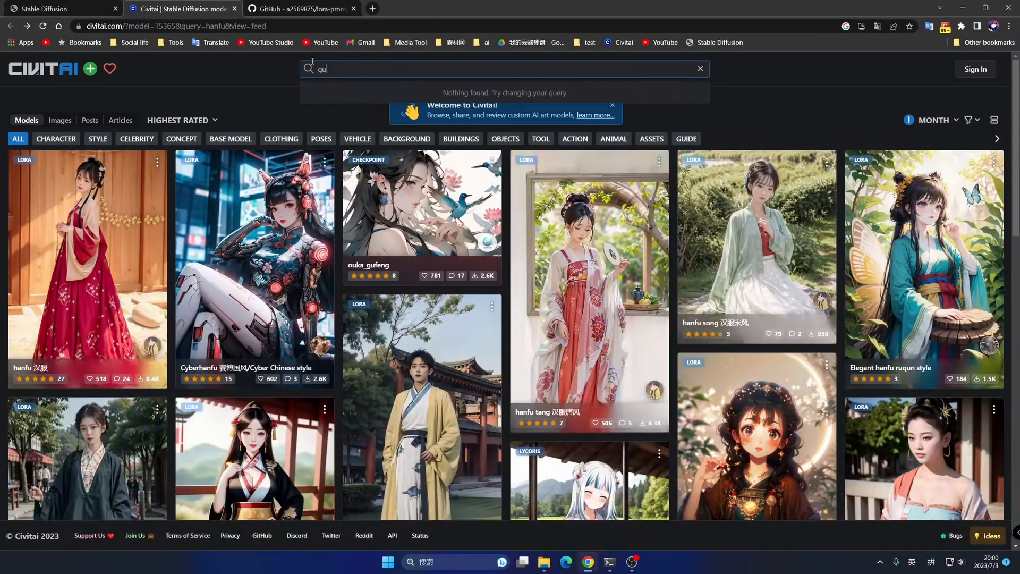
text(ofeng)
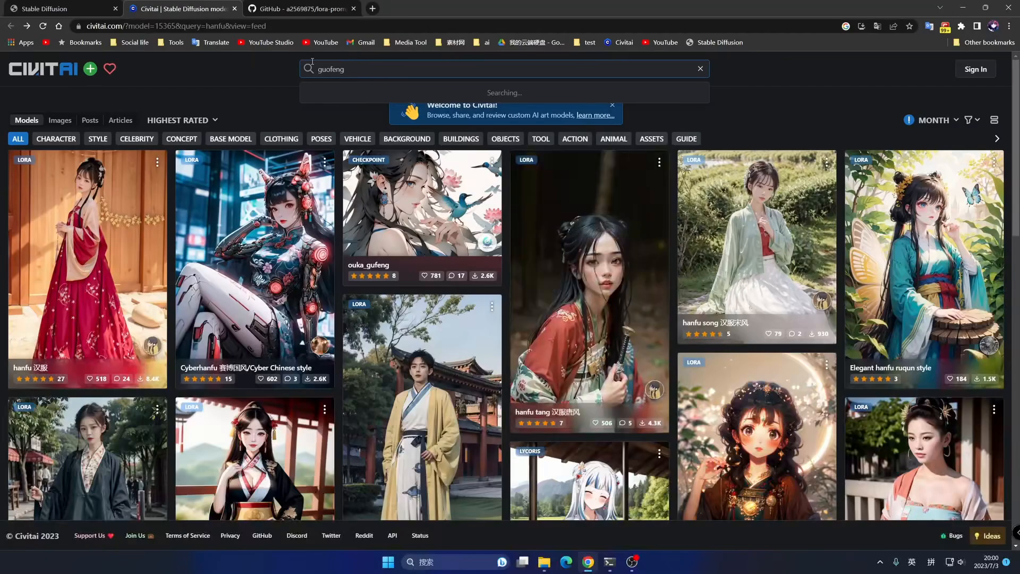
click(330, 116)
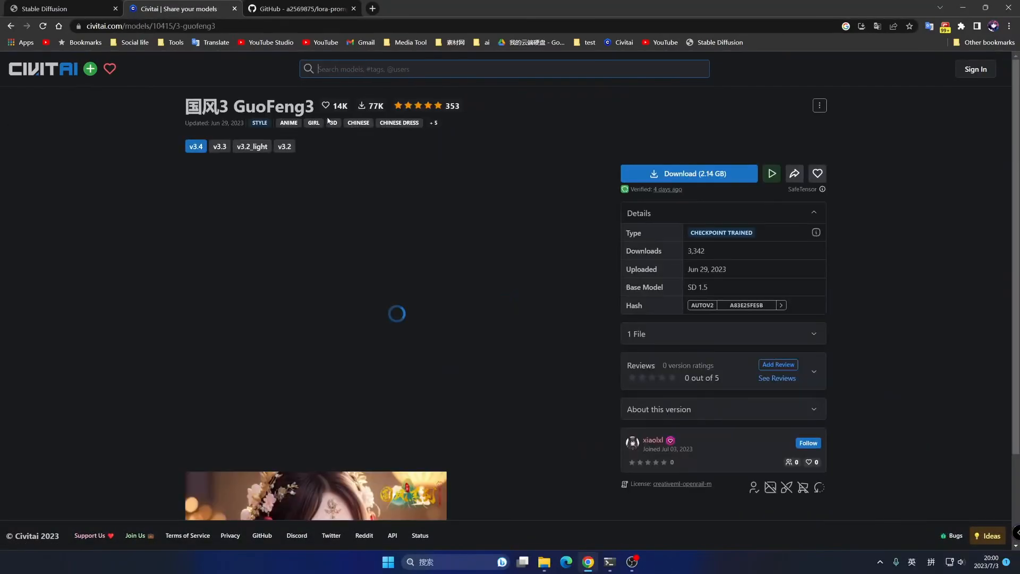
- Show version v3.3 of the GuoFeng3 model and copy the generation data of its first example image
click(219, 146)
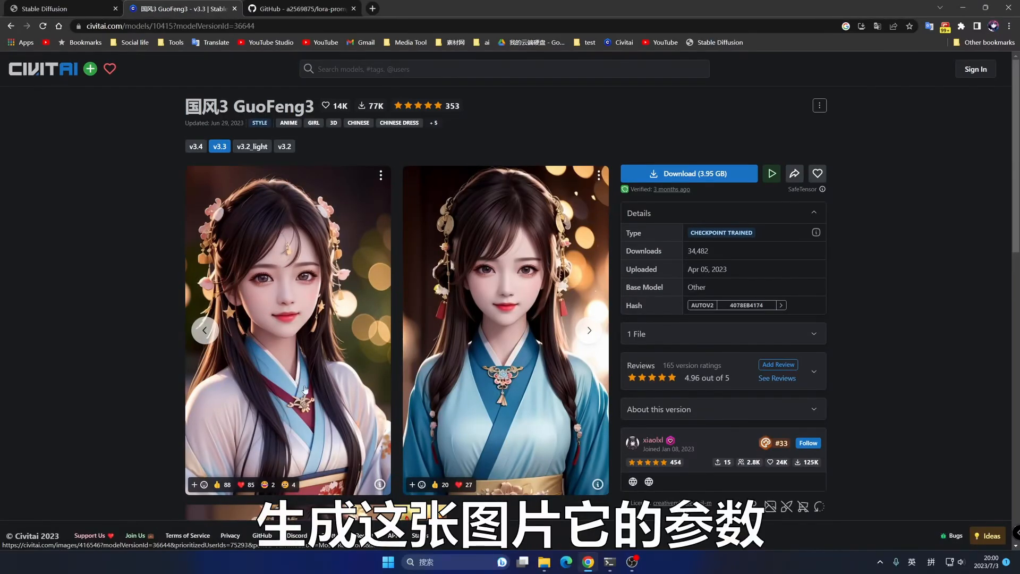
click(380, 484)
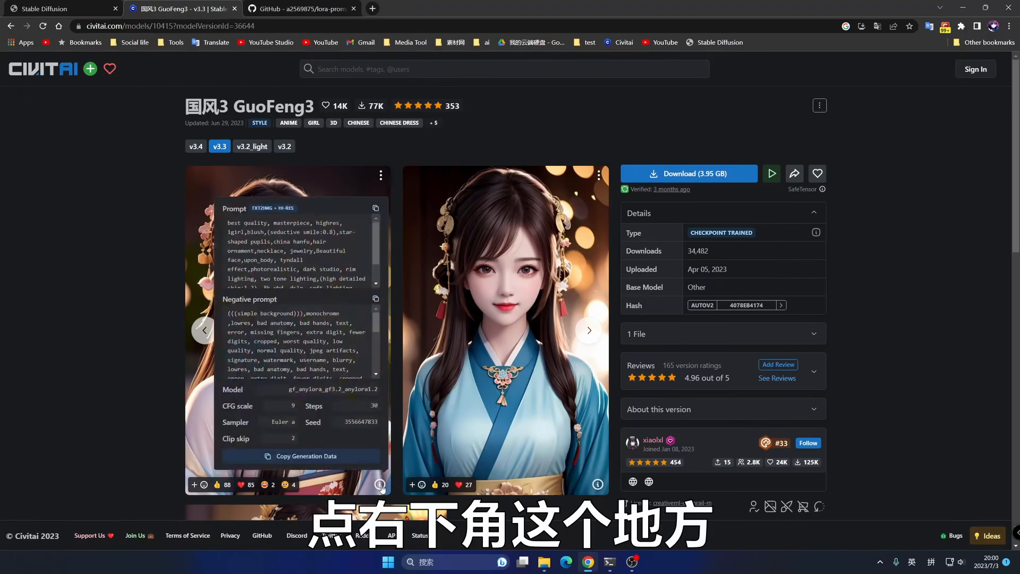
click(294, 458)
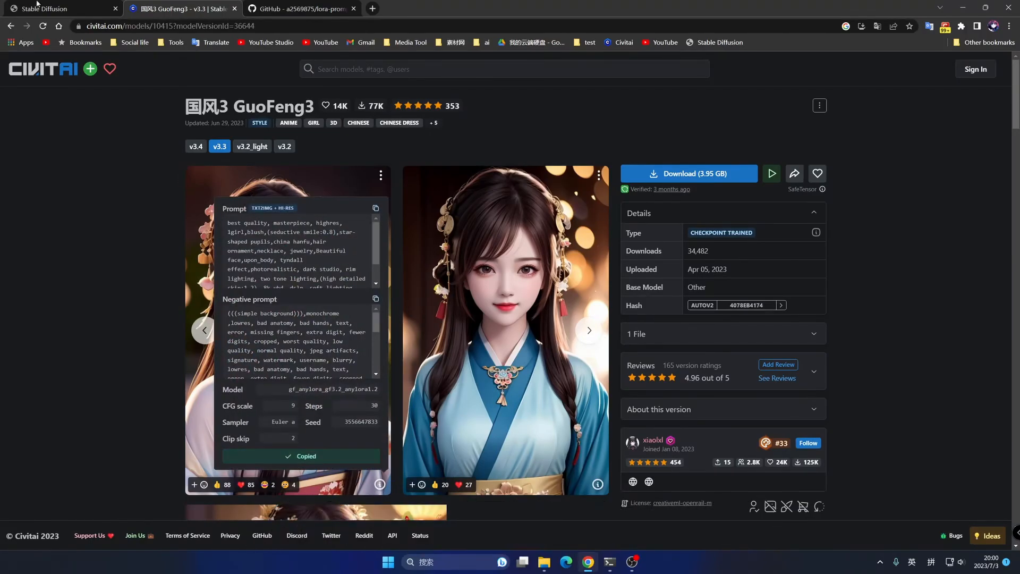
- Return to Stable Diffusion web UI, clear both prompts and paste the copied generation data into the positive prompt
key(ctrl+1)
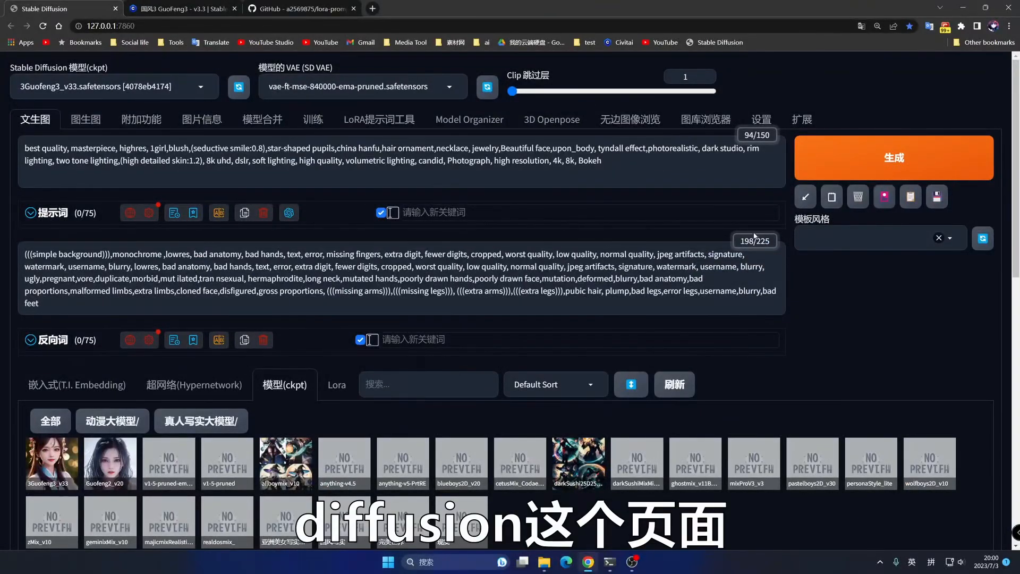
click(858, 196)
click(557, 85)
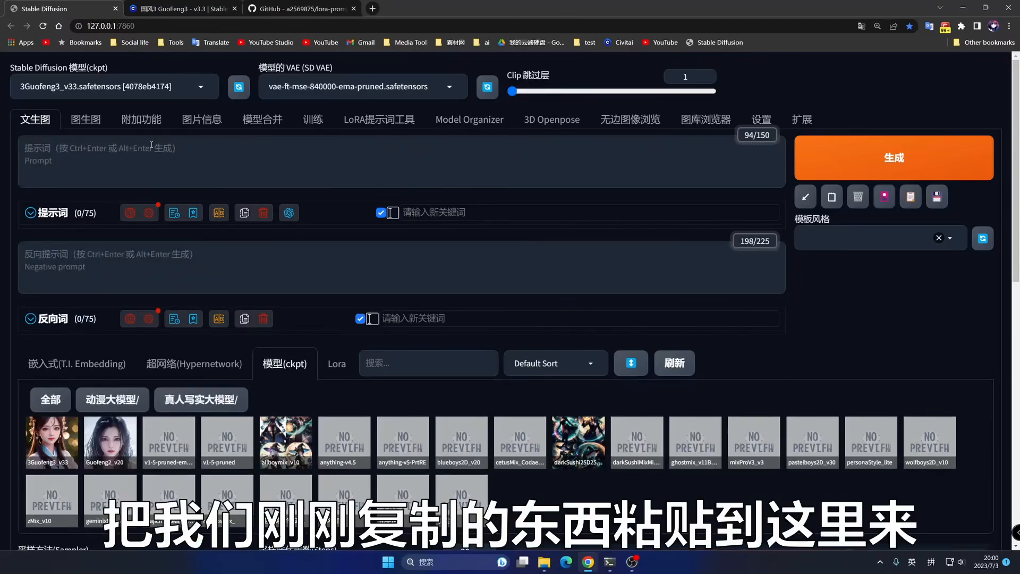
click(126, 156)
key(ctrl+v)
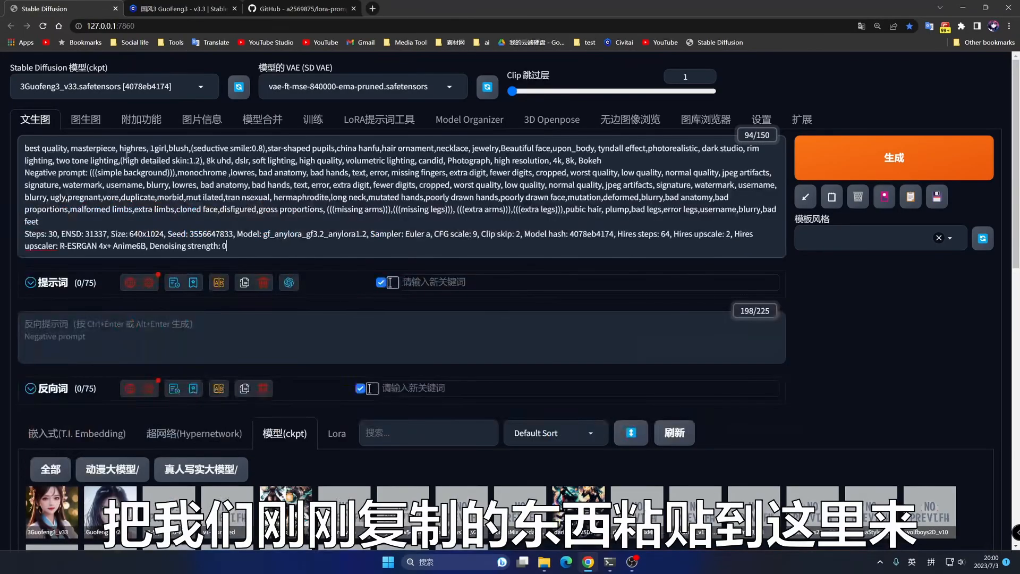
- Examine the pasted generation data: steps, ENSD, size, sampler, clip skip, hires upscale and upscaler
drag(52, 149, 137, 198)
click(38, 234)
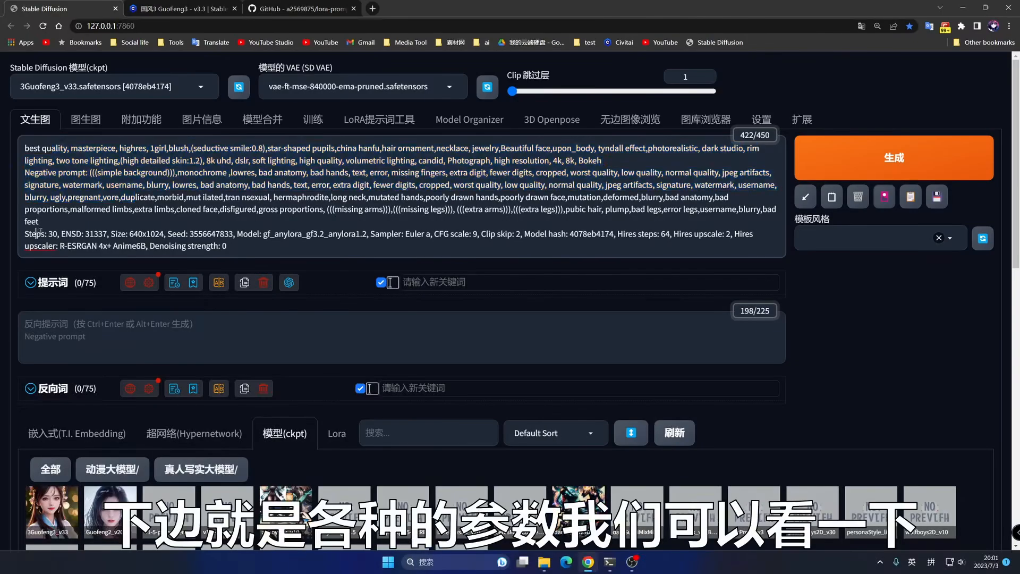
triple_click(38, 234)
drag(37, 234, 108, 232)
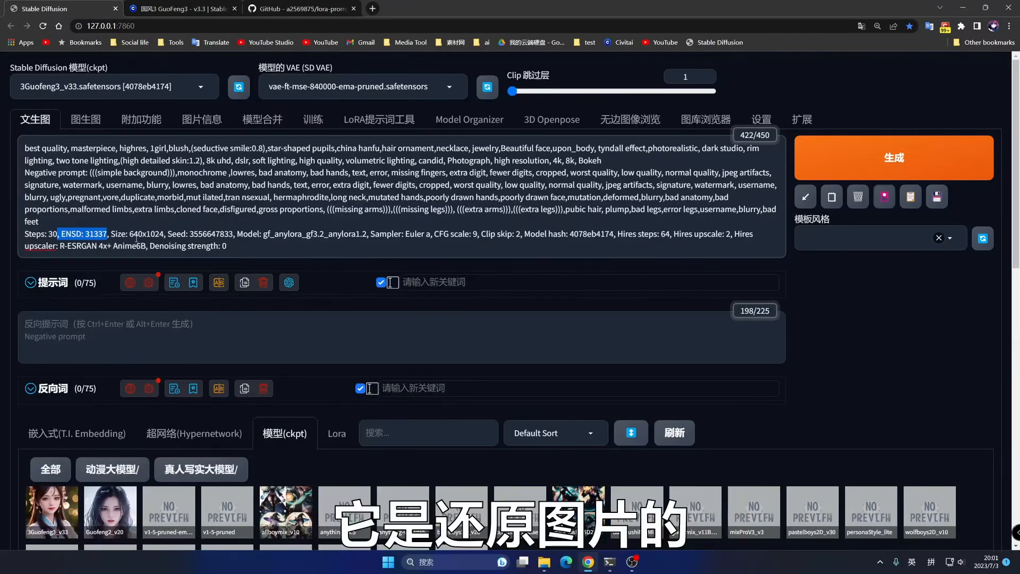
drag(128, 234, 163, 234)
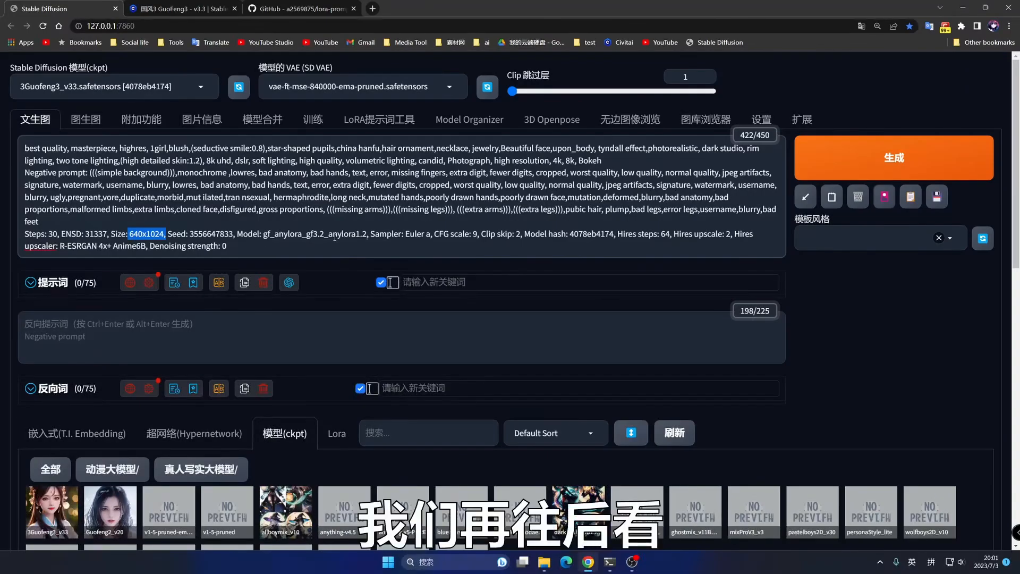
drag(402, 234, 429, 232)
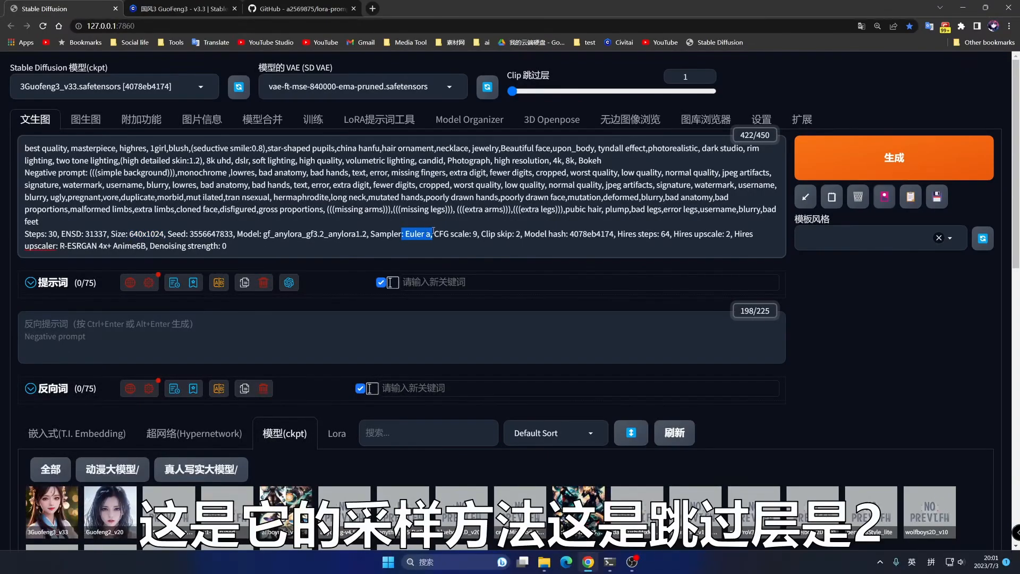
drag(496, 234, 523, 234)
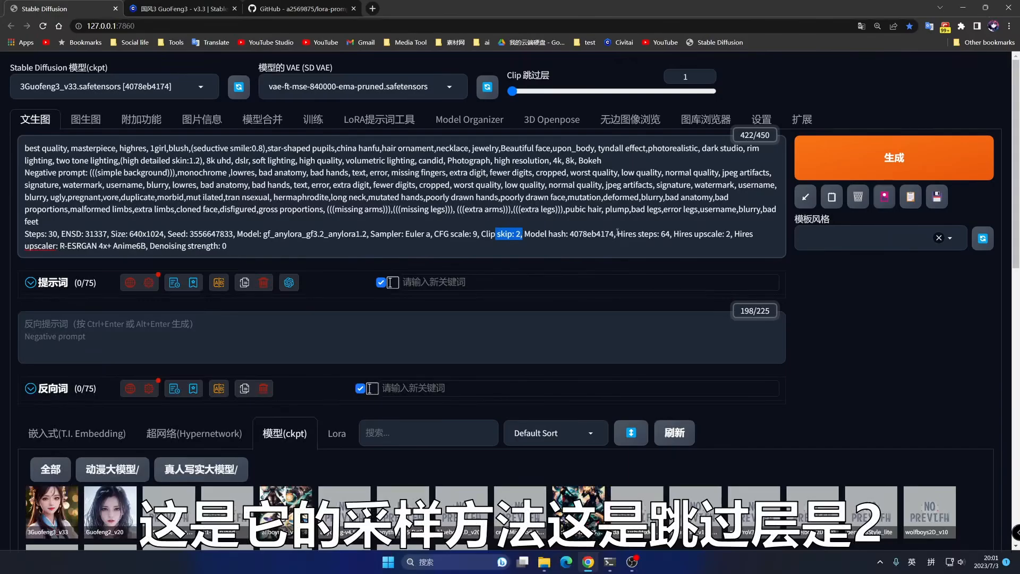
drag(632, 234, 731, 234)
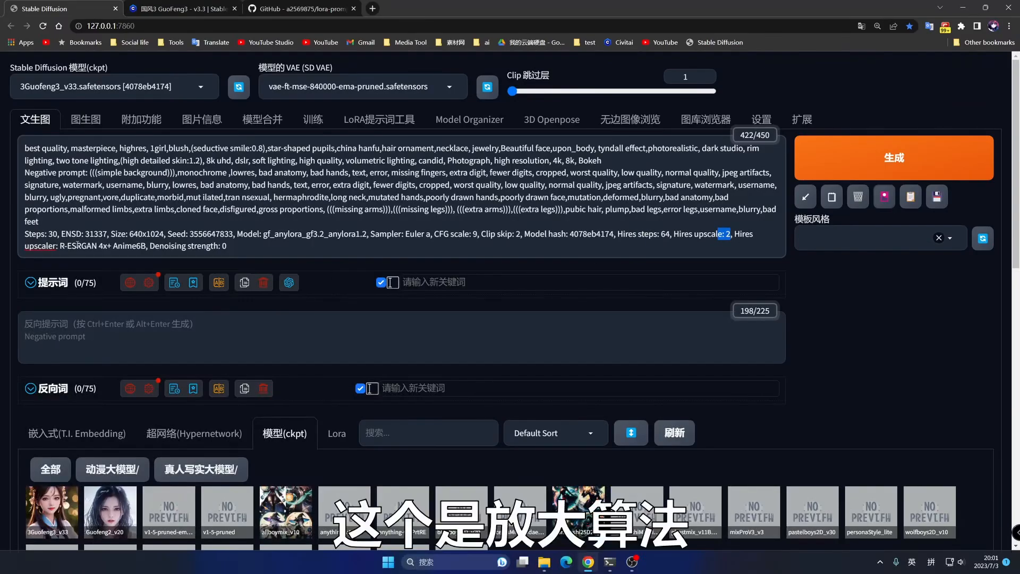
drag(77, 245, 144, 245)
click(235, 246)
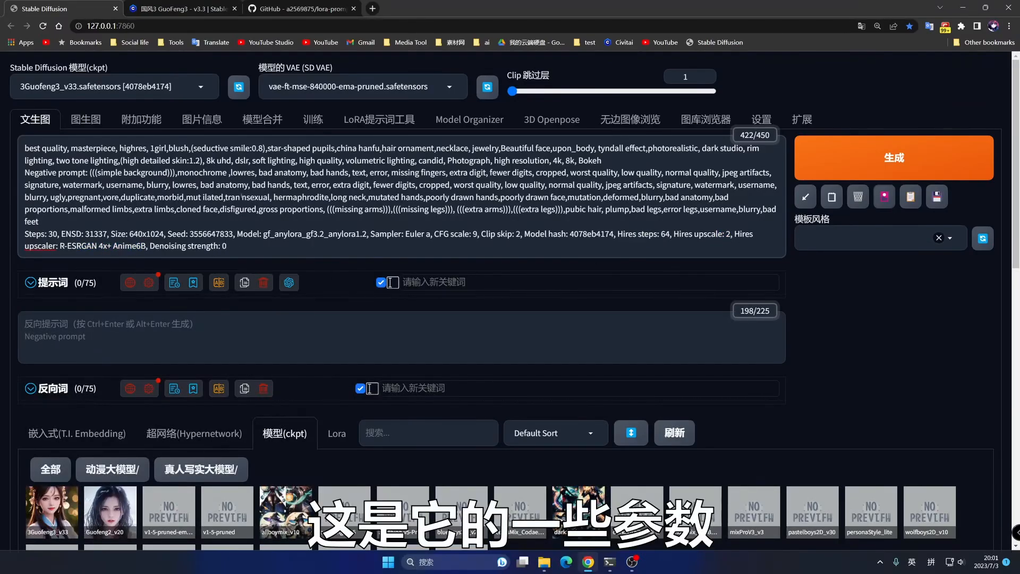
- Distribute the pasted generation data into the prompt and settings fields, review them, and turn off the extra variation seed options
click(805, 197)
scroll(805, 199, down, 5)
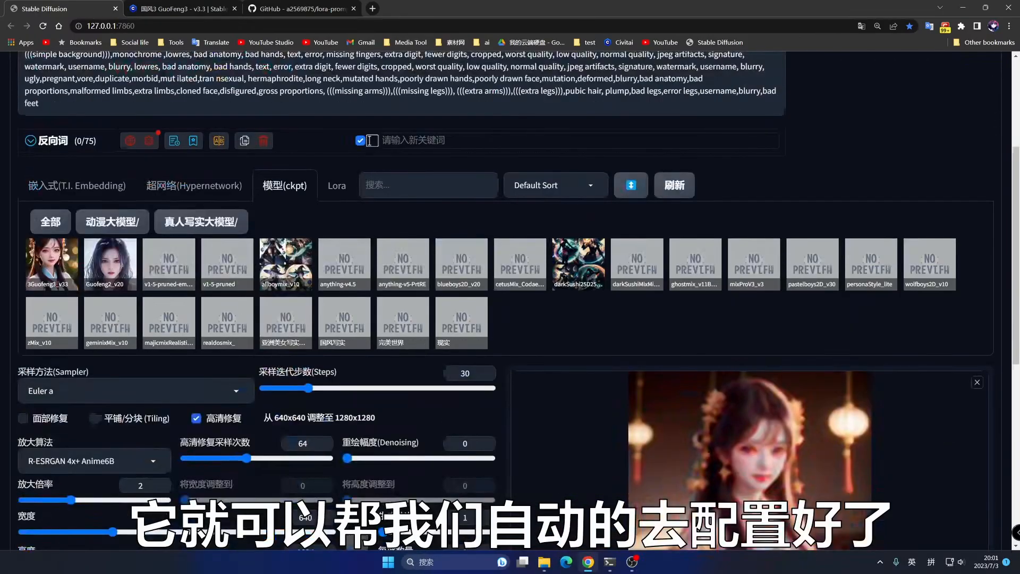
scroll(129, 262, down, 8)
scroll(128, 263, up, 4)
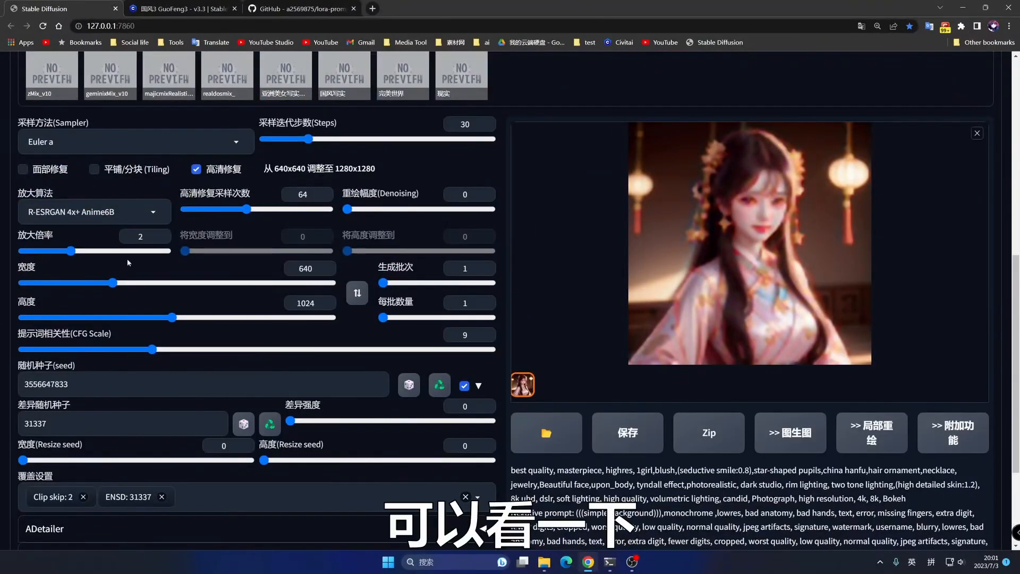
scroll(332, 343, down, 2)
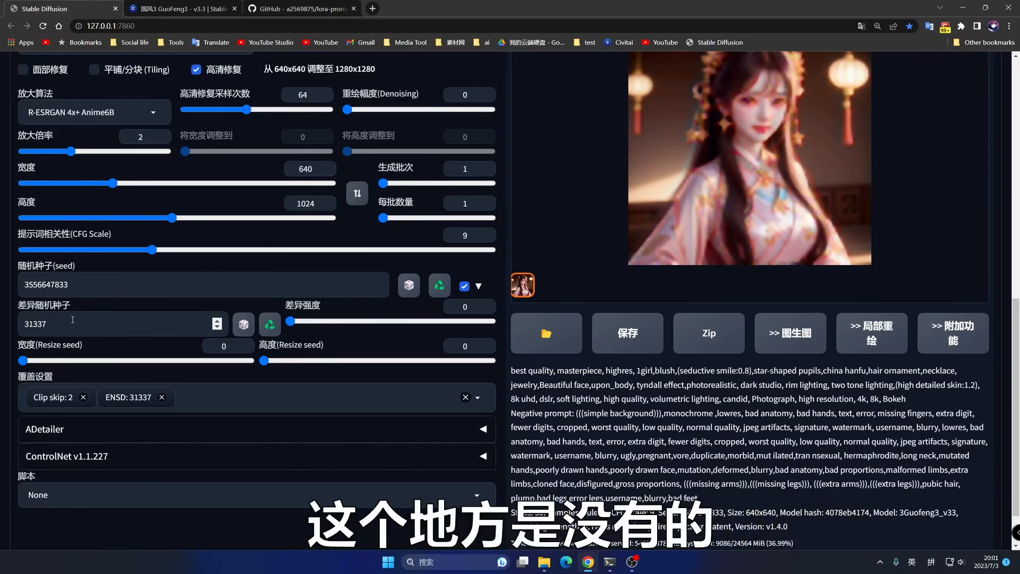
click(465, 289)
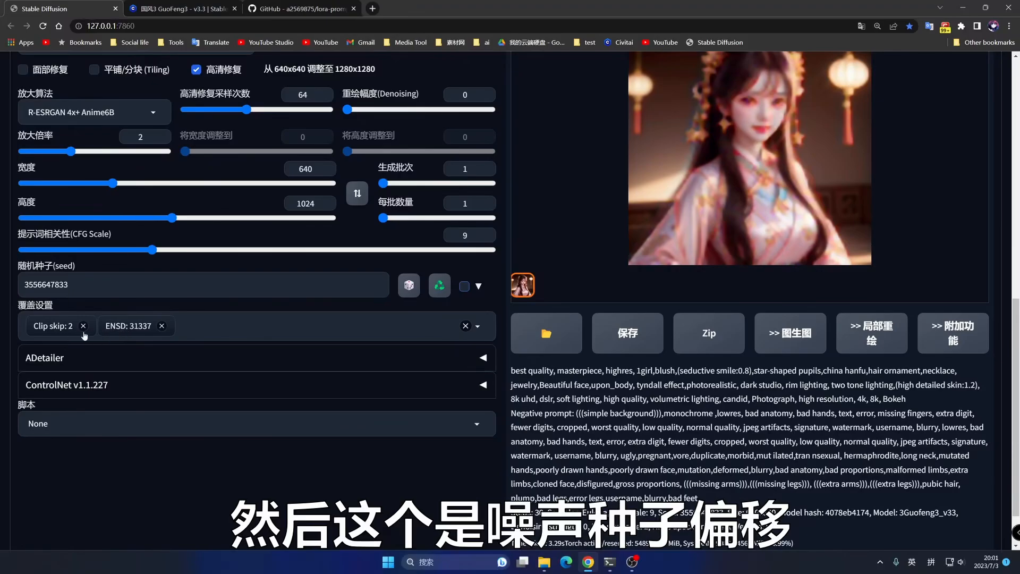
- Generate the image with the pasted settings, then view the result enlarged and close the enlarged view
scroll(600, 322, up, 10)
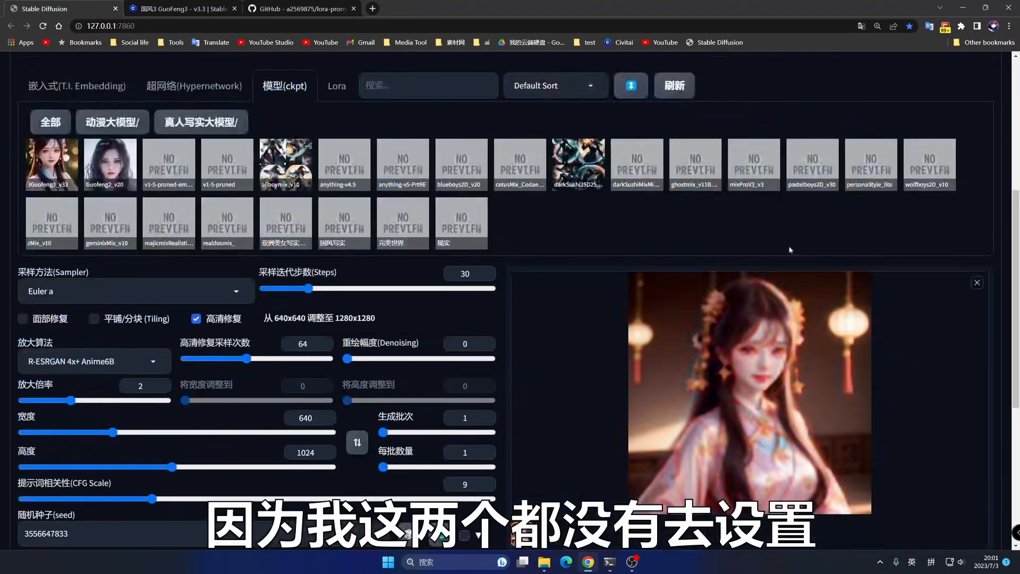
click(914, 158)
scroll(921, 270, down, 8)
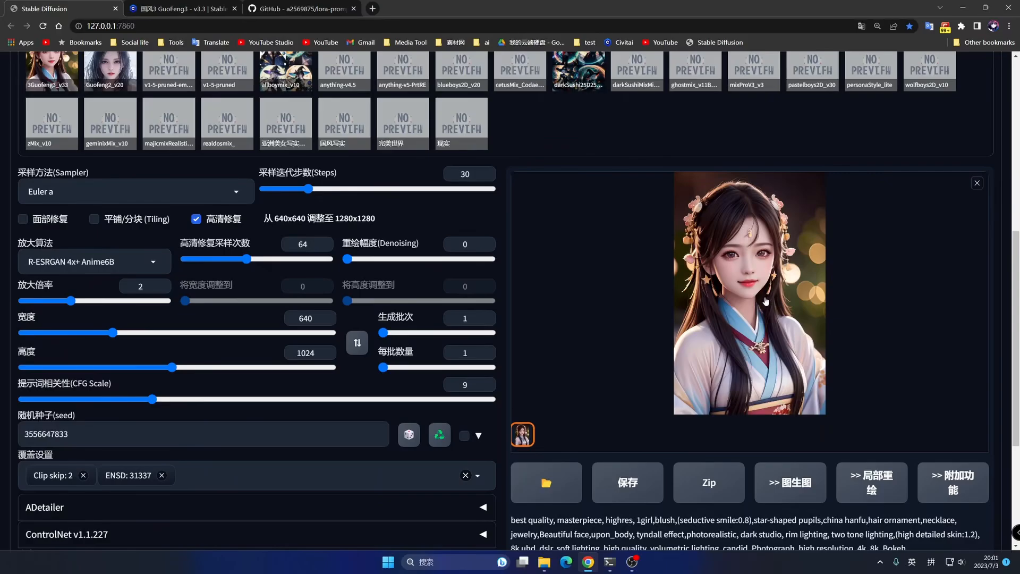
click(766, 302)
click(989, 78)
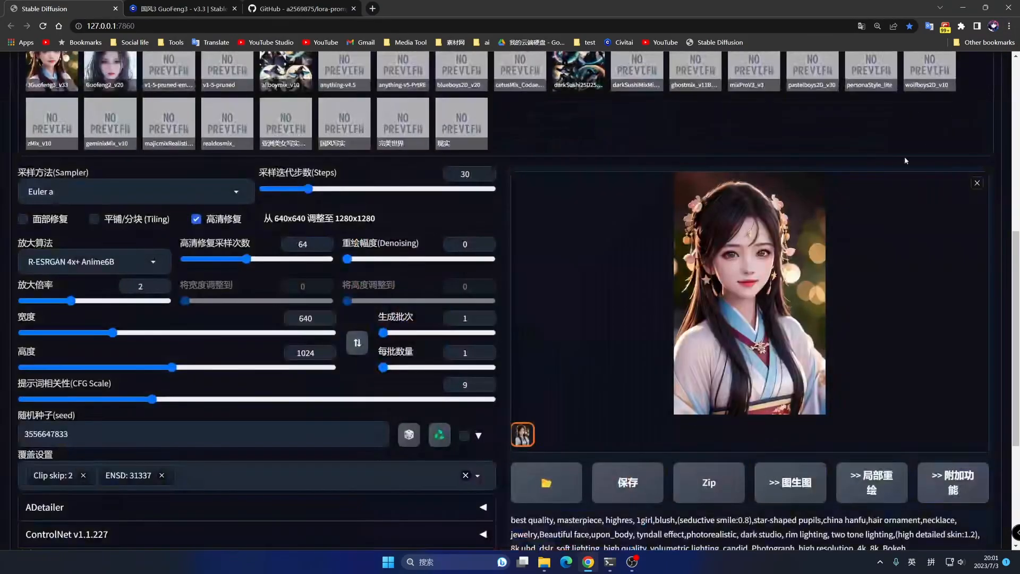
- Show the example images offered for reusing prompts and generation settings from the 3Guofeng3_v33 checkpoint
scroll(51, 318, up, 5)
right_click(49, 318)
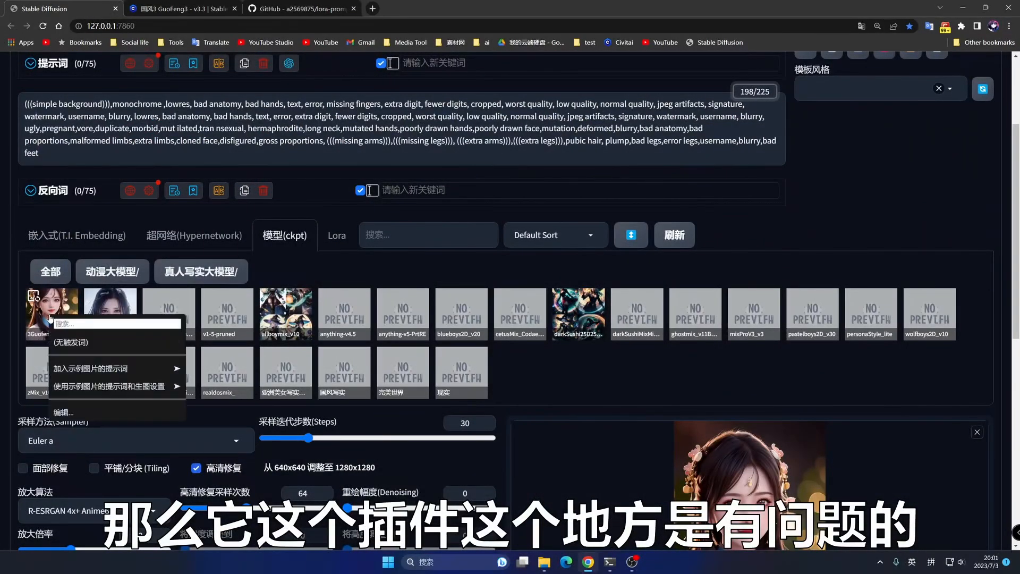
mouse_move(111, 409)
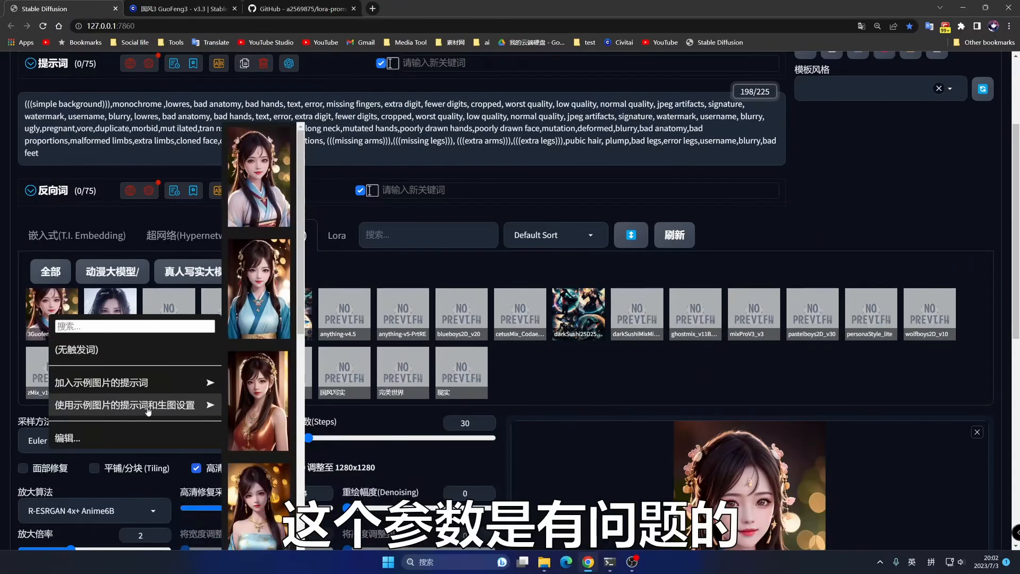
scroll(76, 79, up, 2)
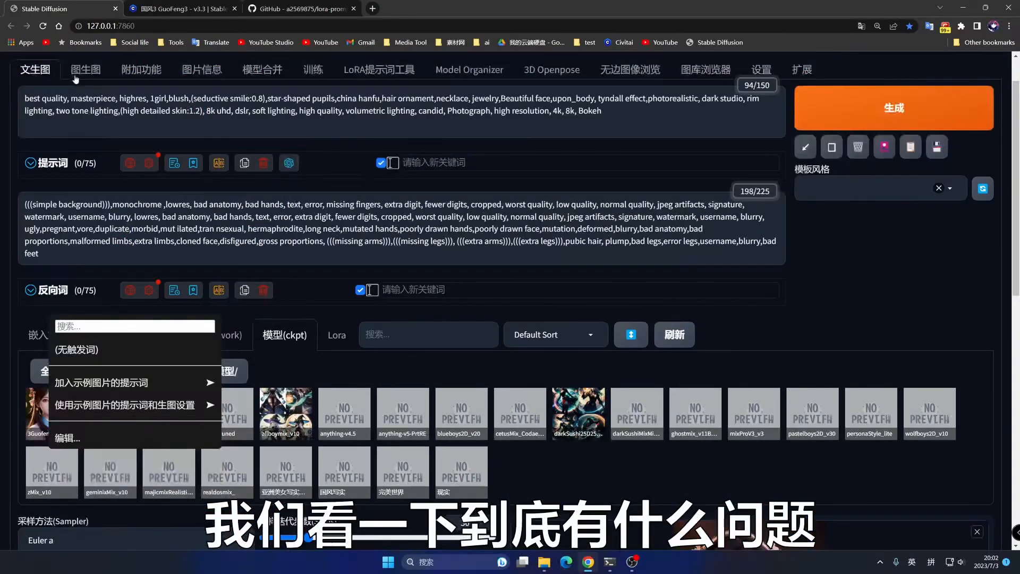
- Reload the web UI page to reset all fields and display the checkpoint model cards
click(42, 26)
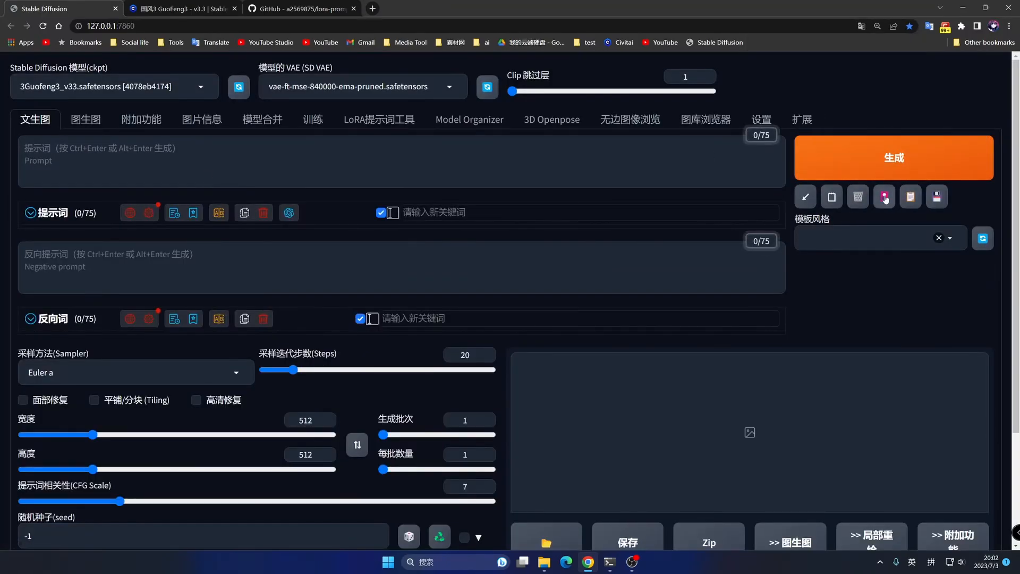
scroll(111, 384, down, 2)
click(285, 264)
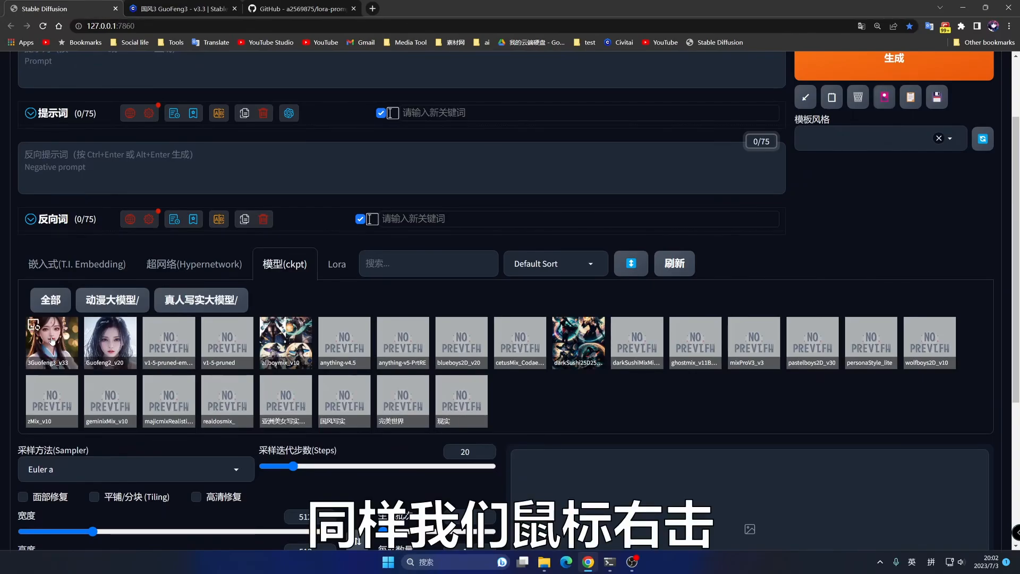
- Apply the prompts and generation settings of the first example image of 3Guofeng3_v33 and review the filled-in prompts
right_click(52, 341)
mouse_move(70, 433)
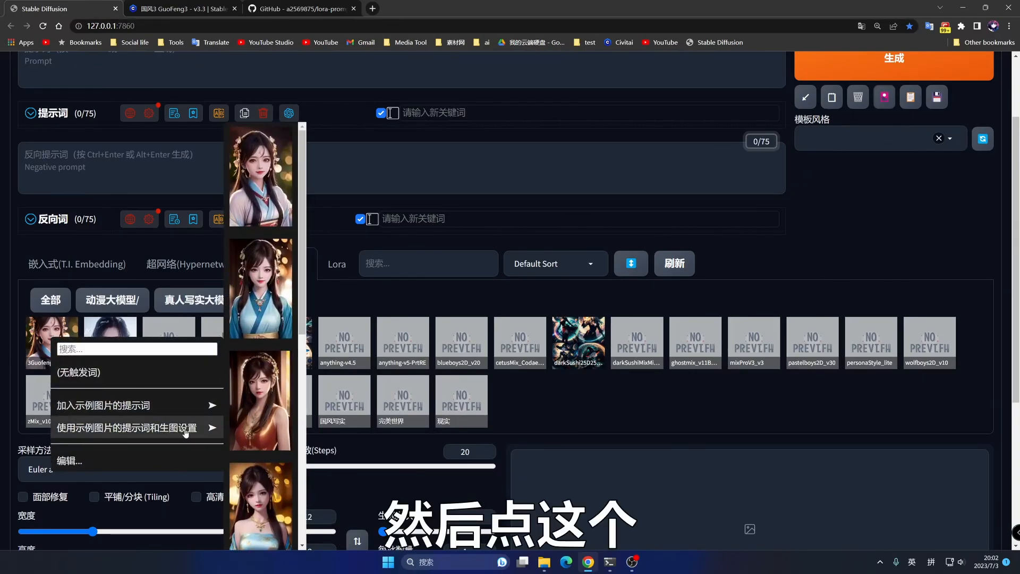
click(266, 186)
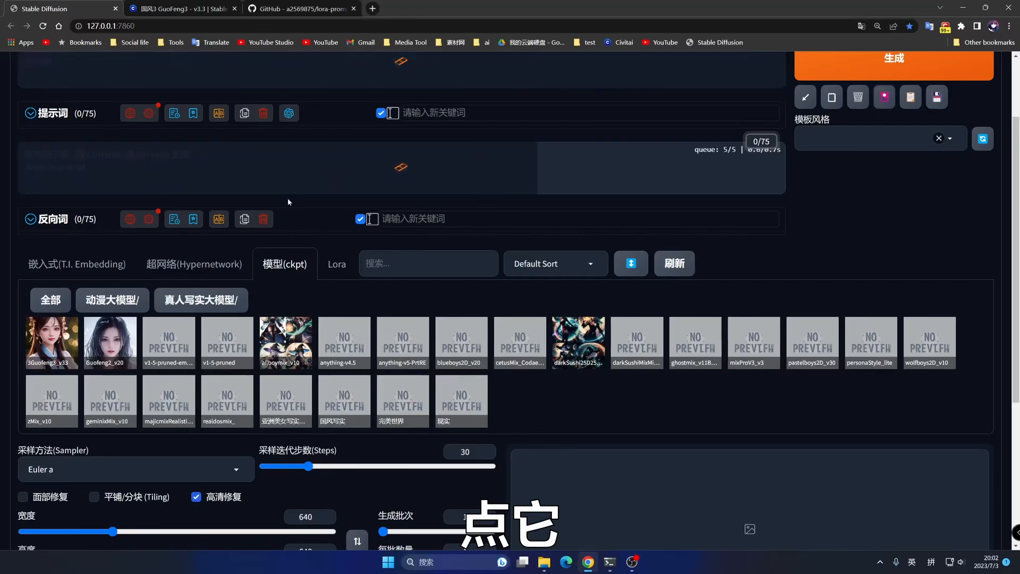
scroll(288, 198, up, 2)
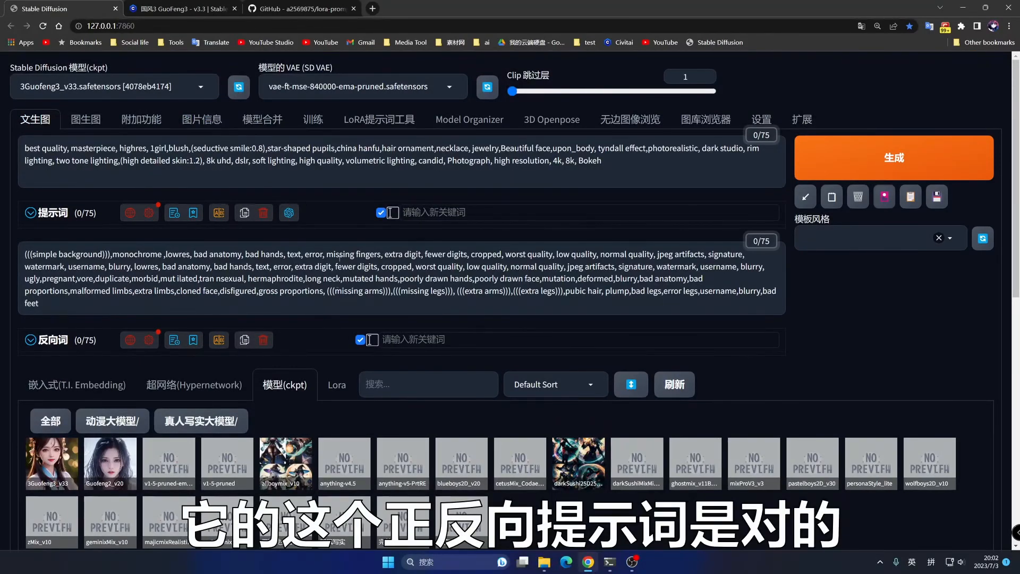
- Set the hires fix upscaler to R-ESRGAN 4x+ Anime6B and the hires steps to 64
scroll(346, 280, down, 6)
scroll(346, 280, down, 1)
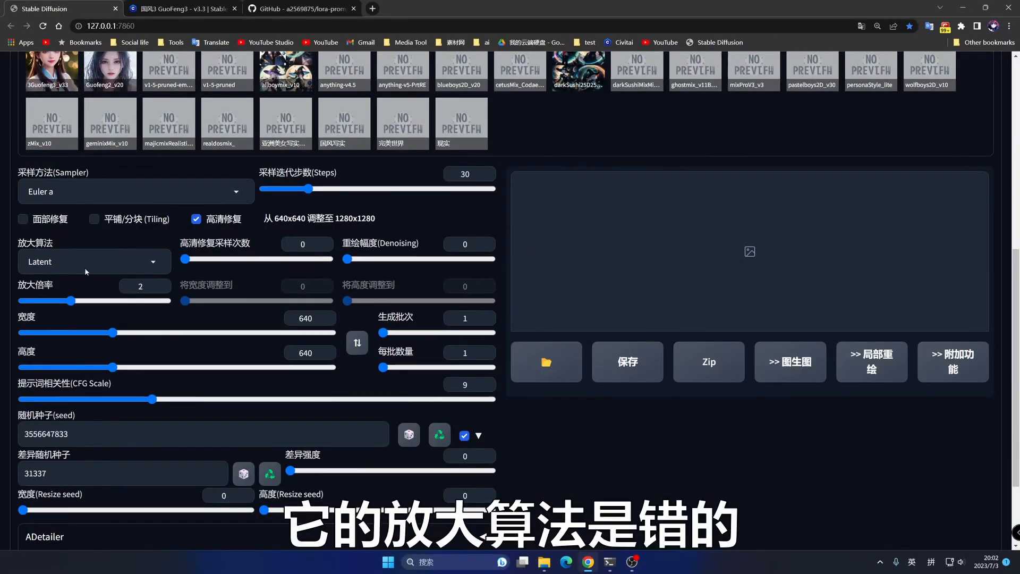
click(40, 261)
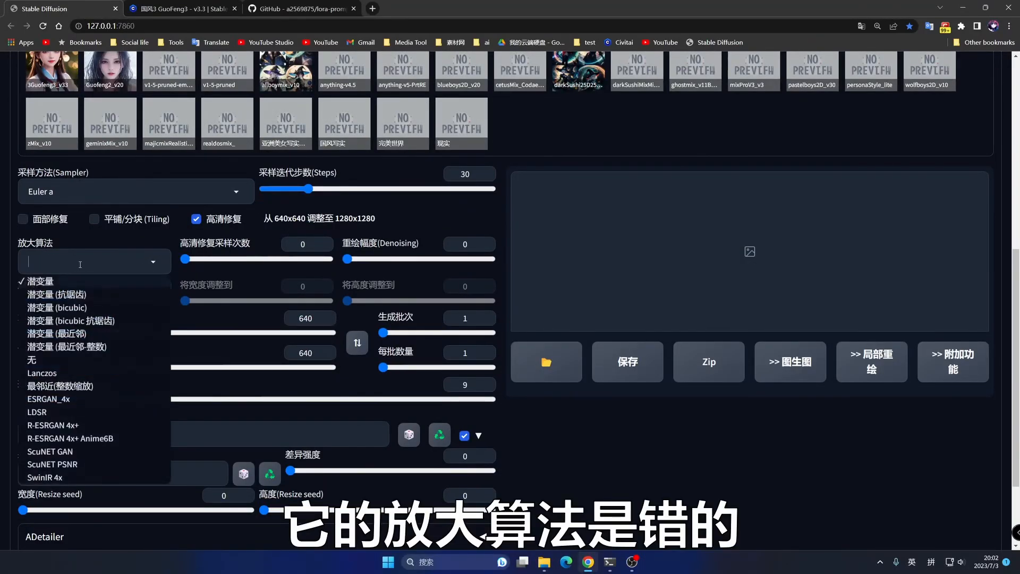
click(98, 440)
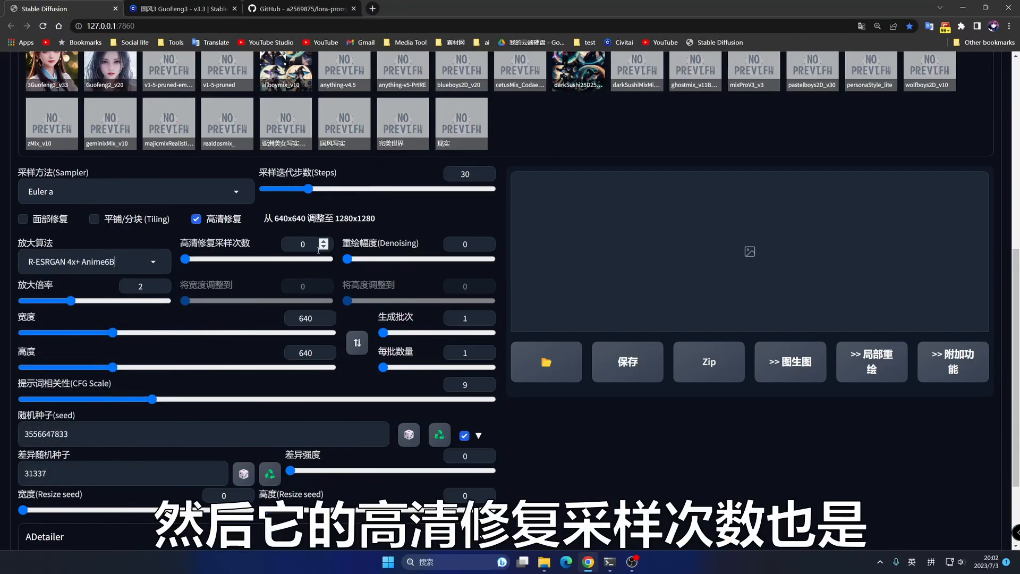
double_click(293, 245)
text(64)
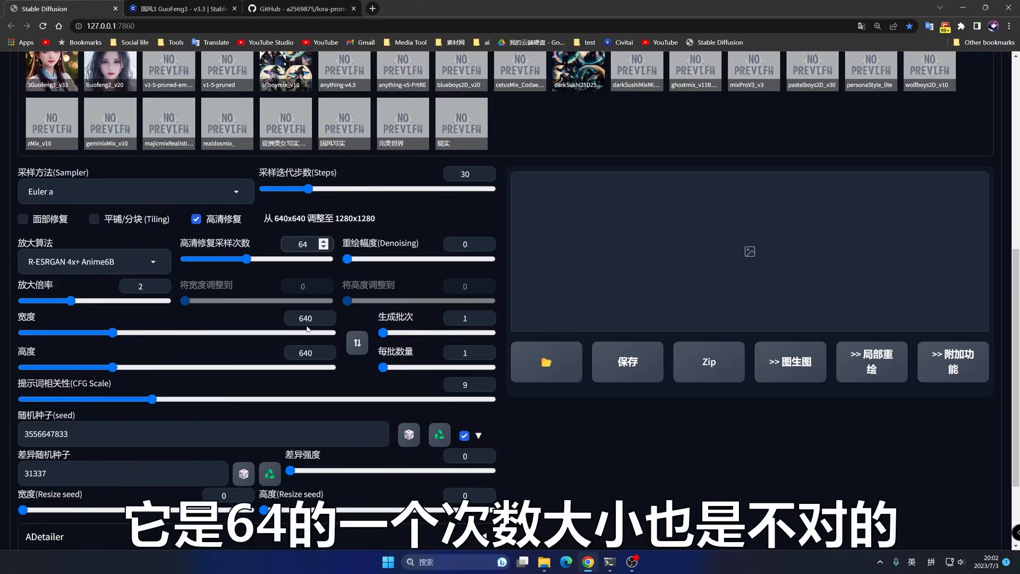
- Set the image height to 1024 and turn off the extra variation seed options
double_click(317, 353)
text(102)
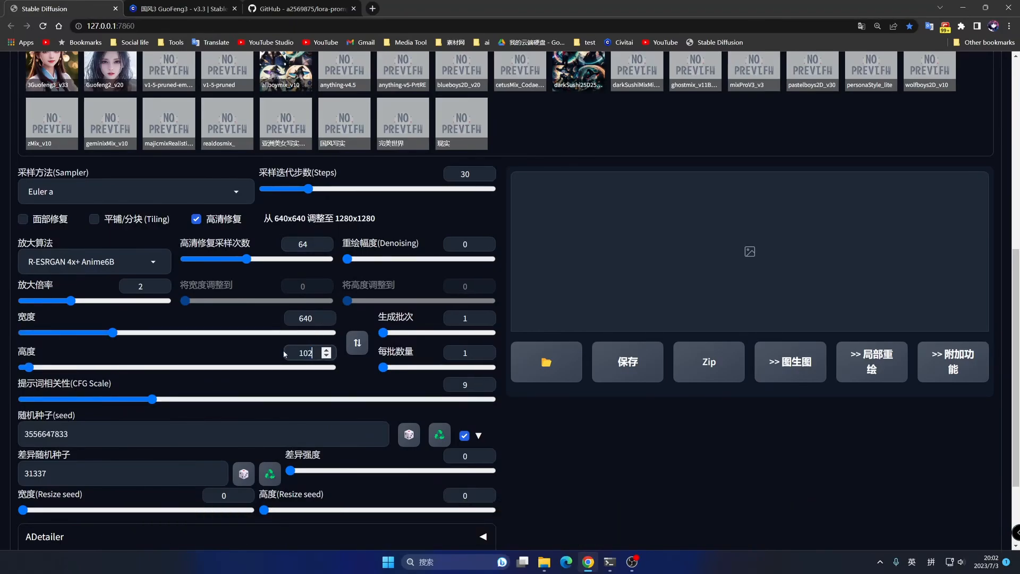
text(4)
scroll(397, 347, down, 2)
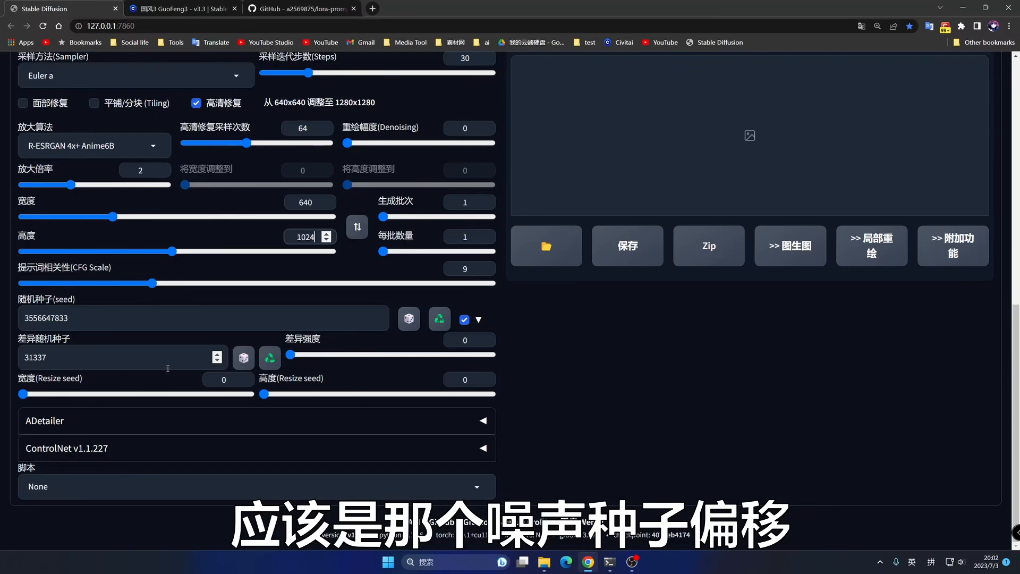
click(465, 320)
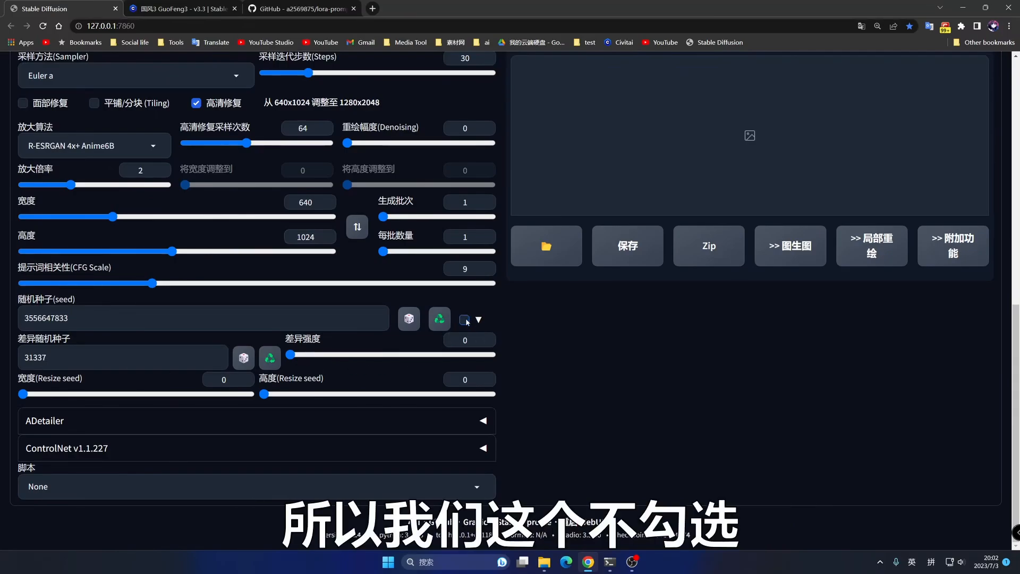
- Set the Eta noise seed delta (ENSD) to 31337 in the sampler parameter settings and save the settings
scroll(467, 322, up, 9)
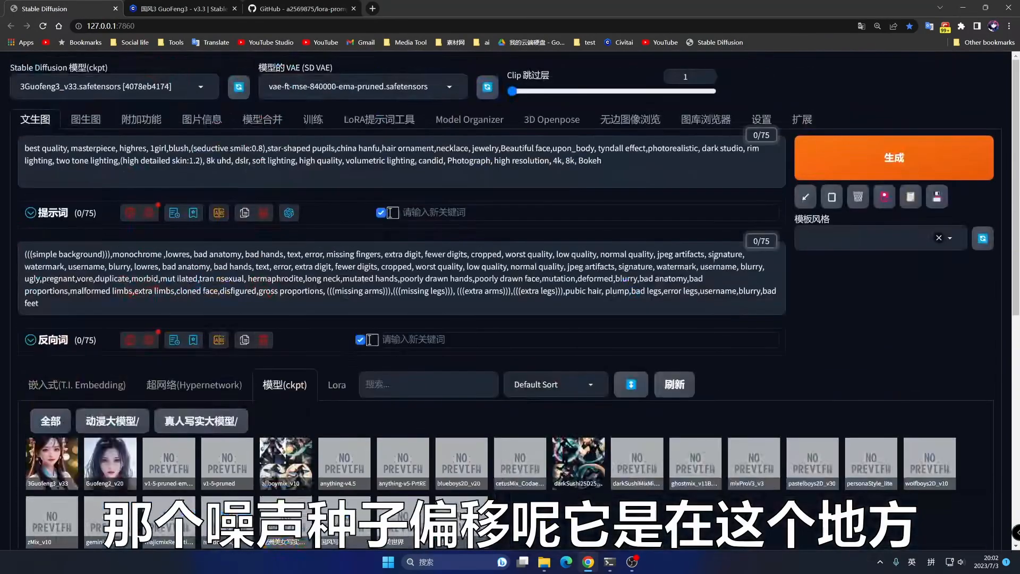
click(762, 118)
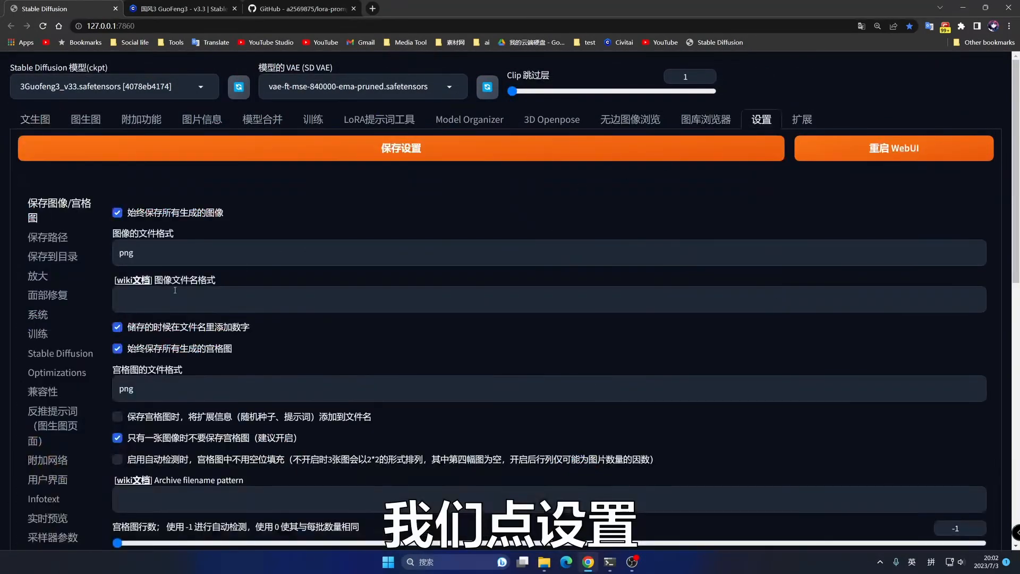
scroll(66, 384, down, 6)
scroll(67, 384, down, 1)
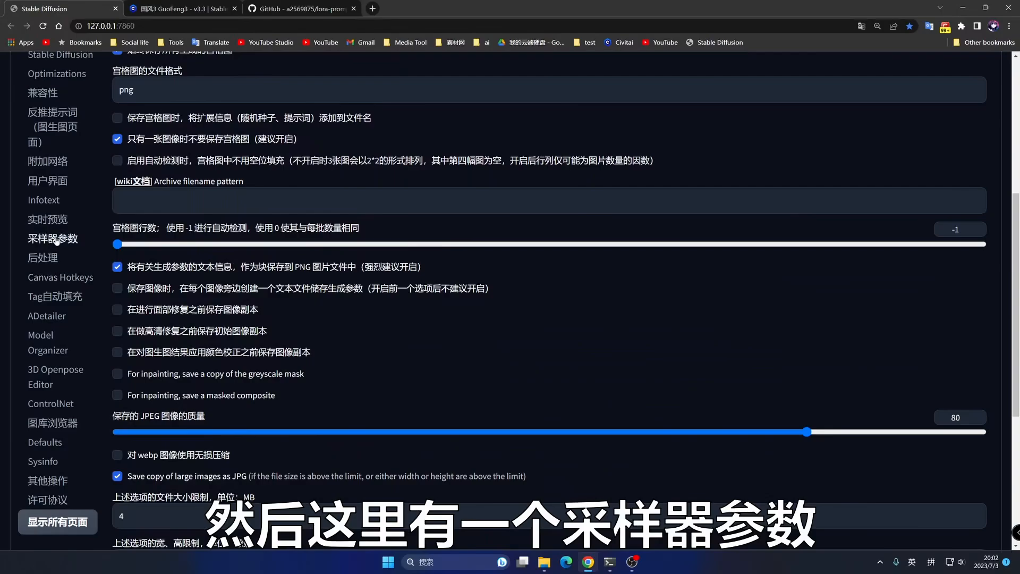
click(53, 239)
scroll(165, 309, down, 2)
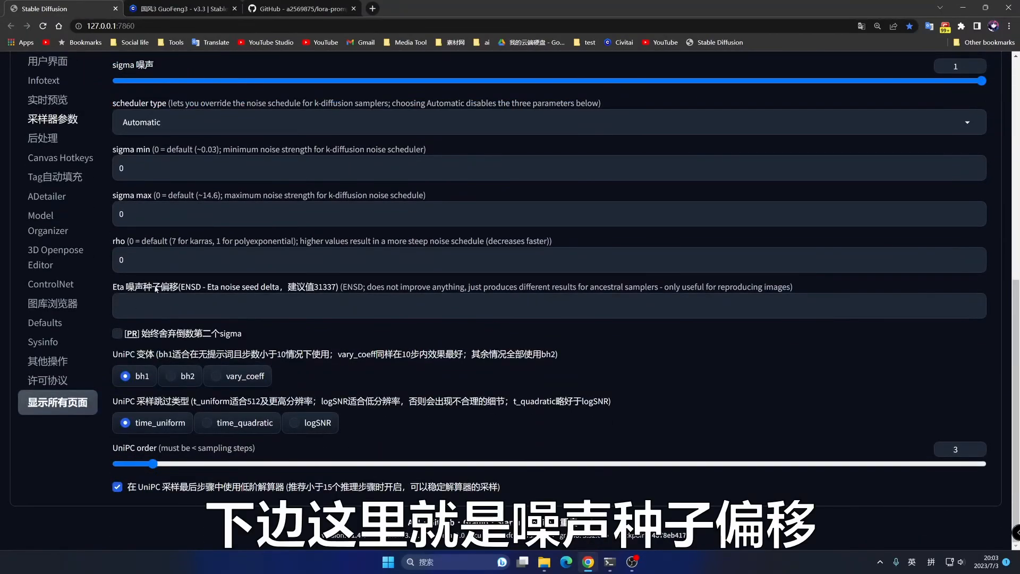
drag(161, 287, 401, 288)
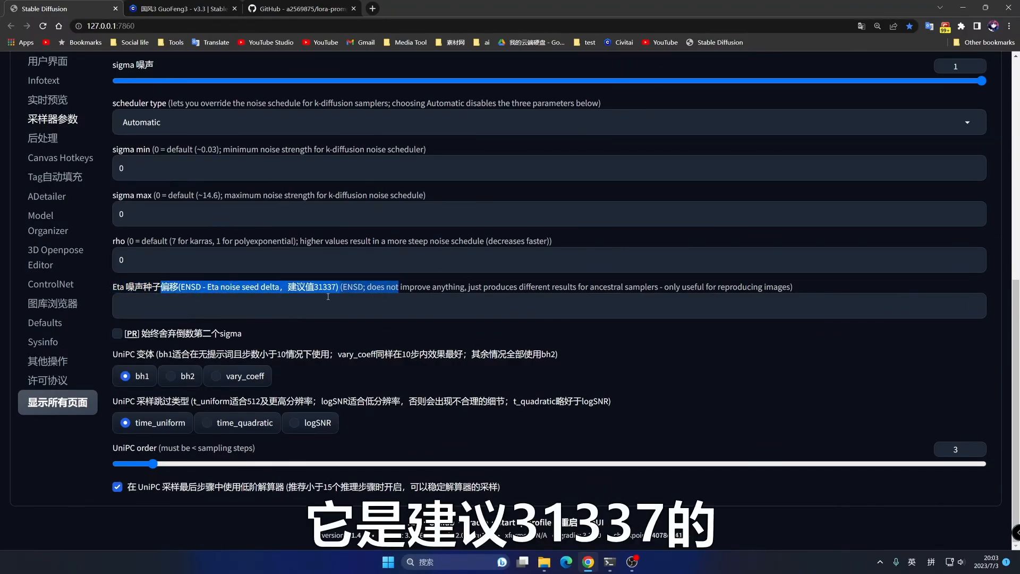
click(156, 316)
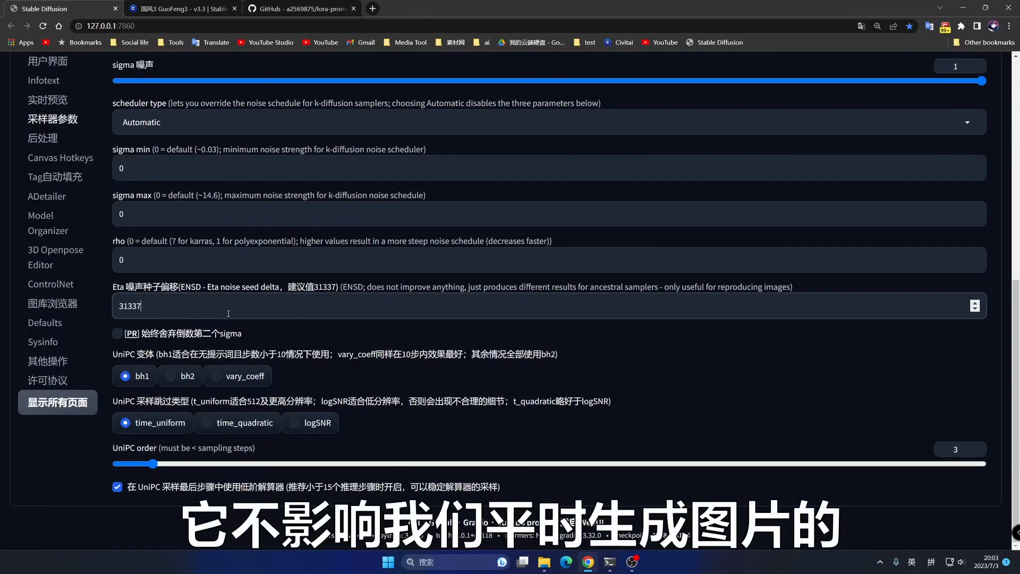
scroll(376, 327, up, 8)
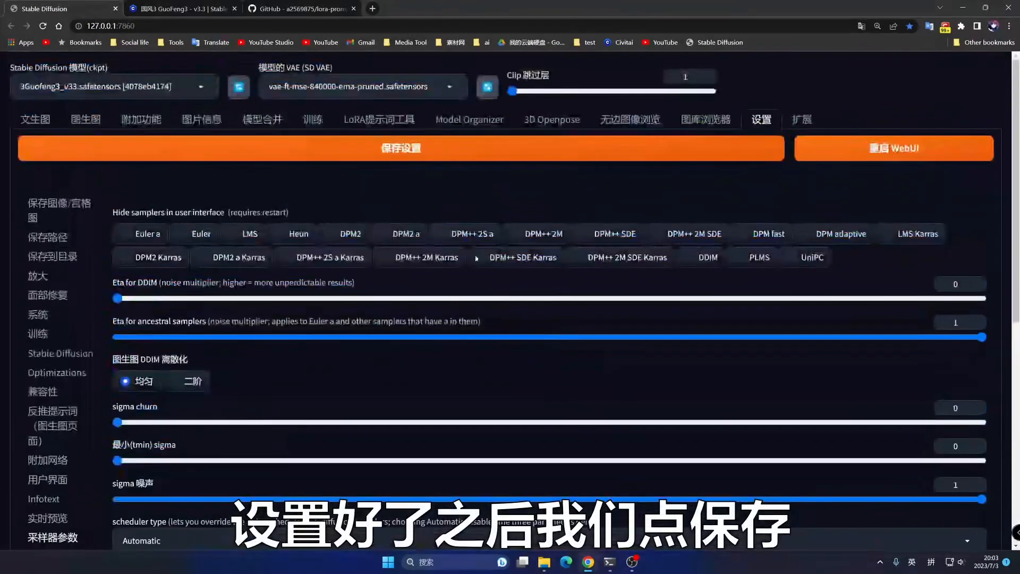
click(397, 149)
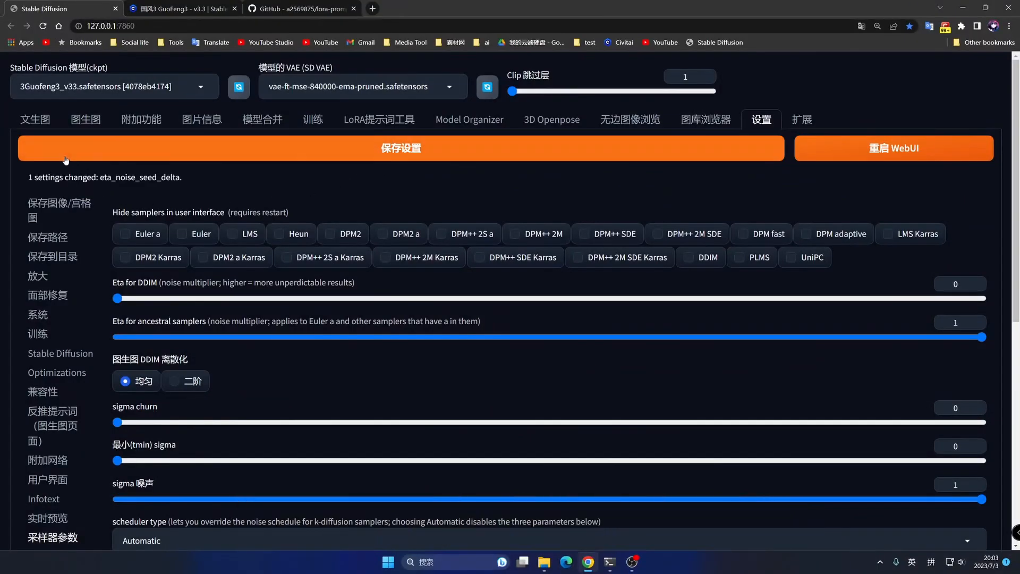
- Return to text-to-image generation, set Clip skip to 2 and review the generation settings
click(36, 119)
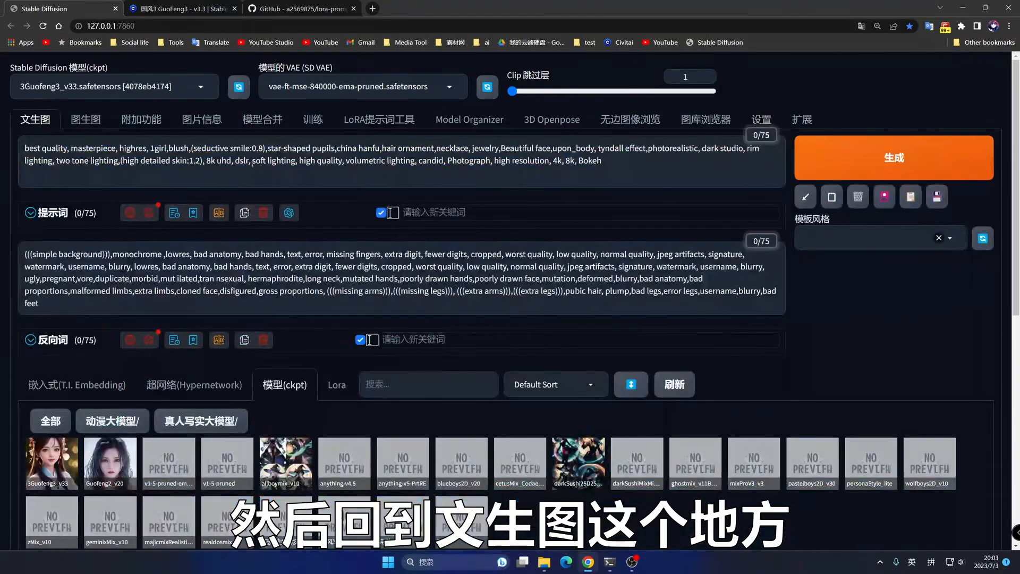
click(707, 74)
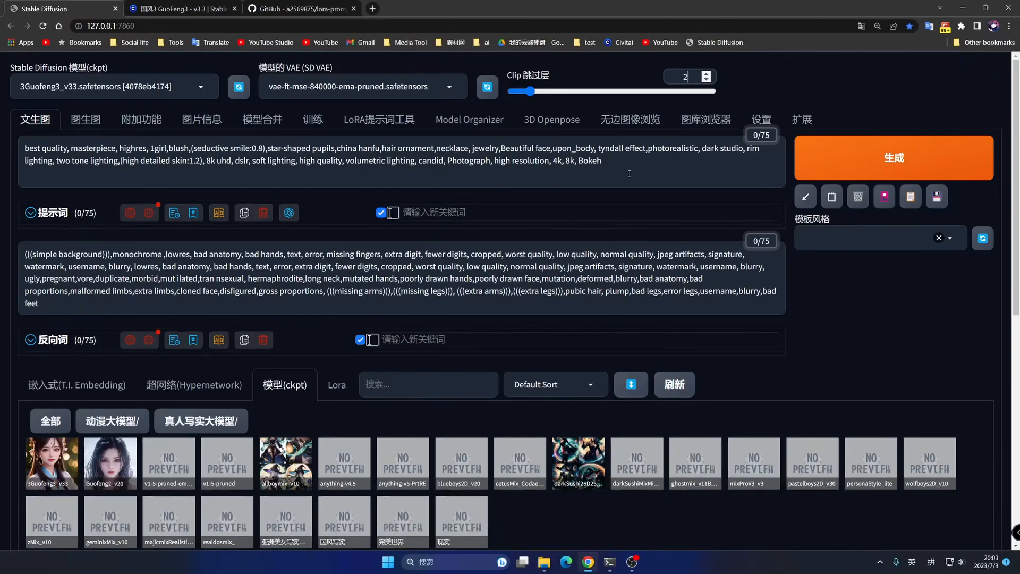
scroll(306, 297, down, 8)
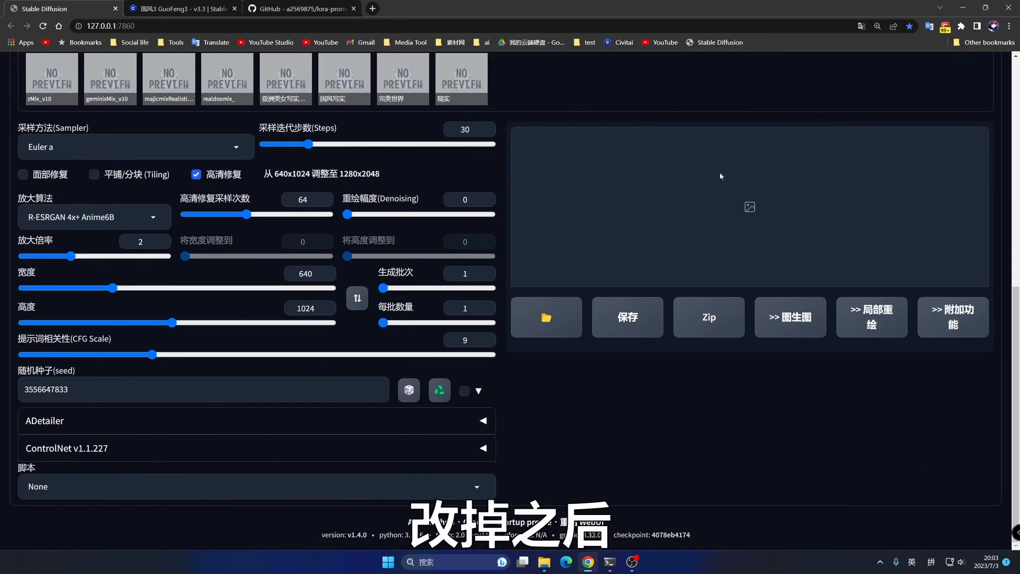
scroll(949, 149, up, 5)
scroll(948, 150, up, 4)
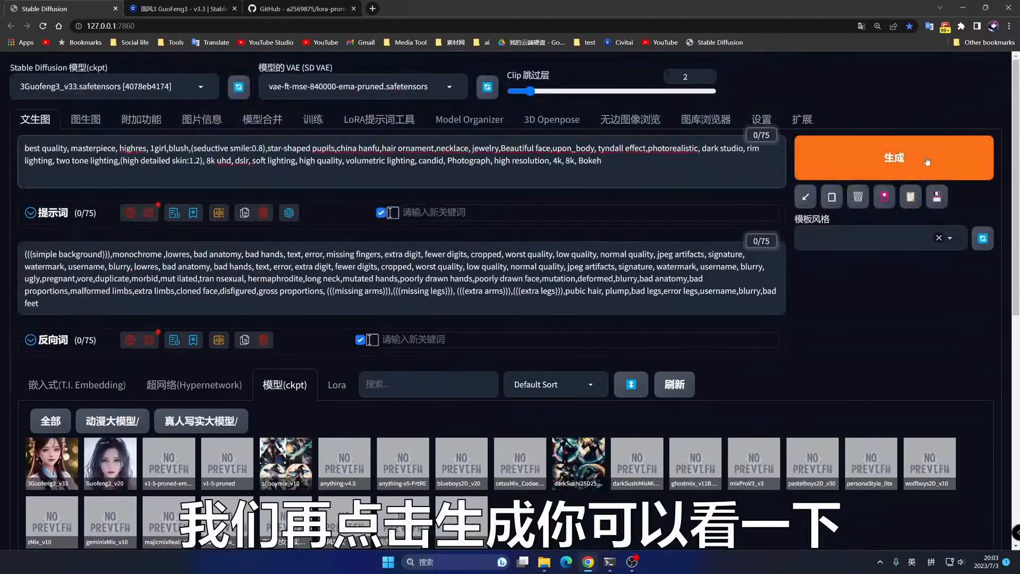
- Generate the image with the corrected settings and inspect the result
click(893, 158)
scroll(871, 292, down, 7)
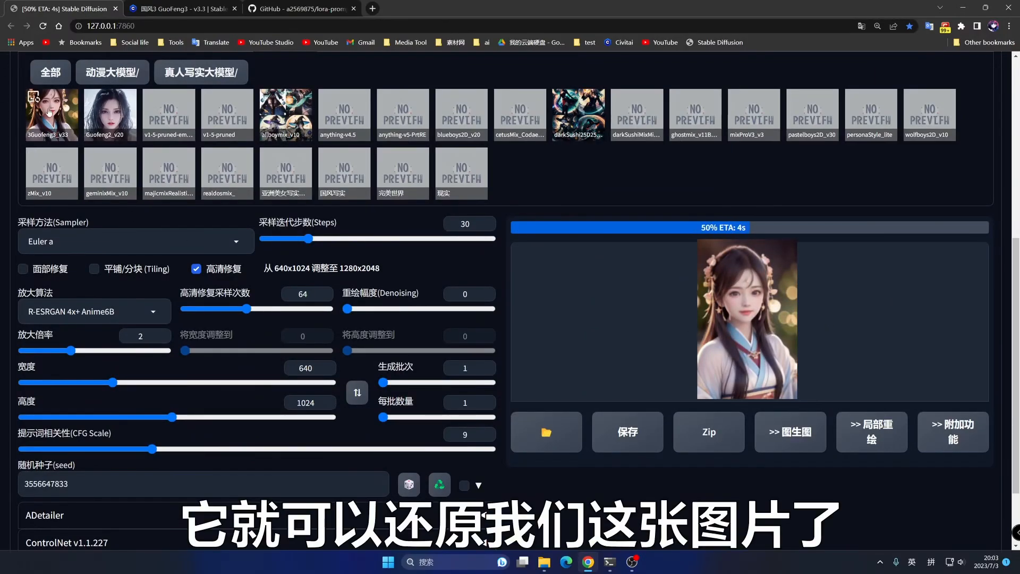
click(618, 305)
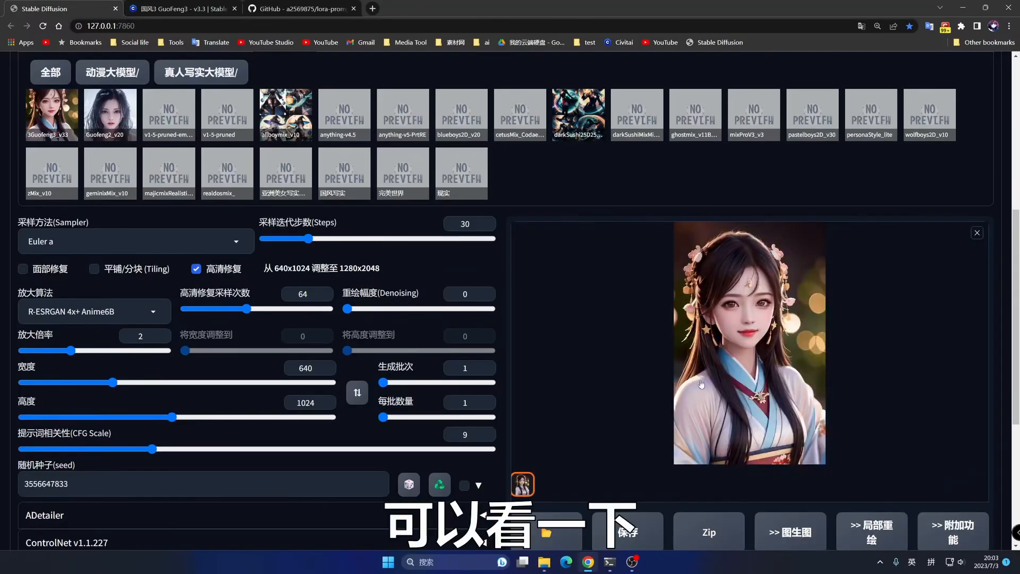
- Bring up the 3Guofeng3_v33 example images again and look over the two options for reusing their prompts and settings
scroll(595, 366, up, 4)
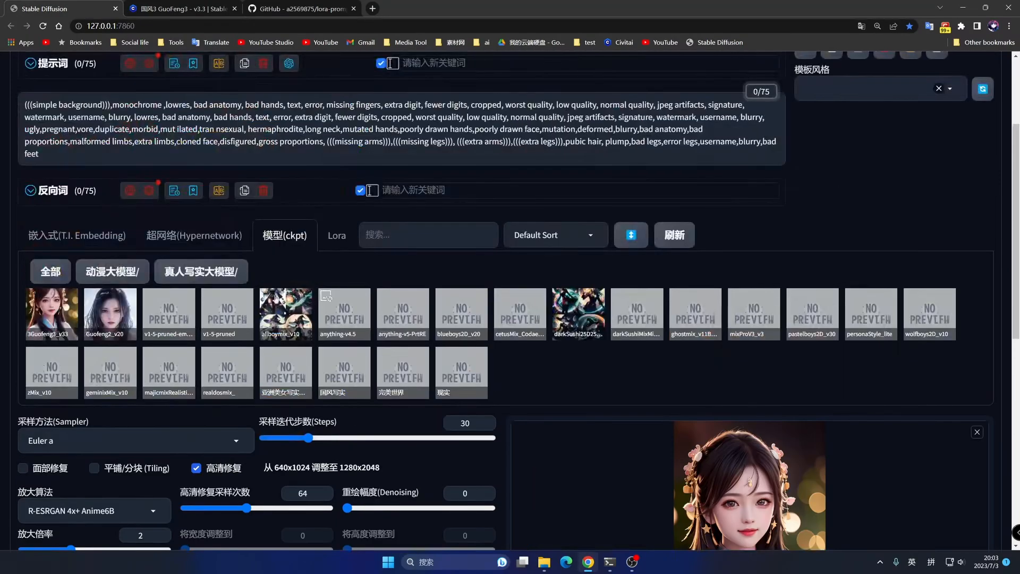
right_click(60, 322)
mouse_move(101, 413)
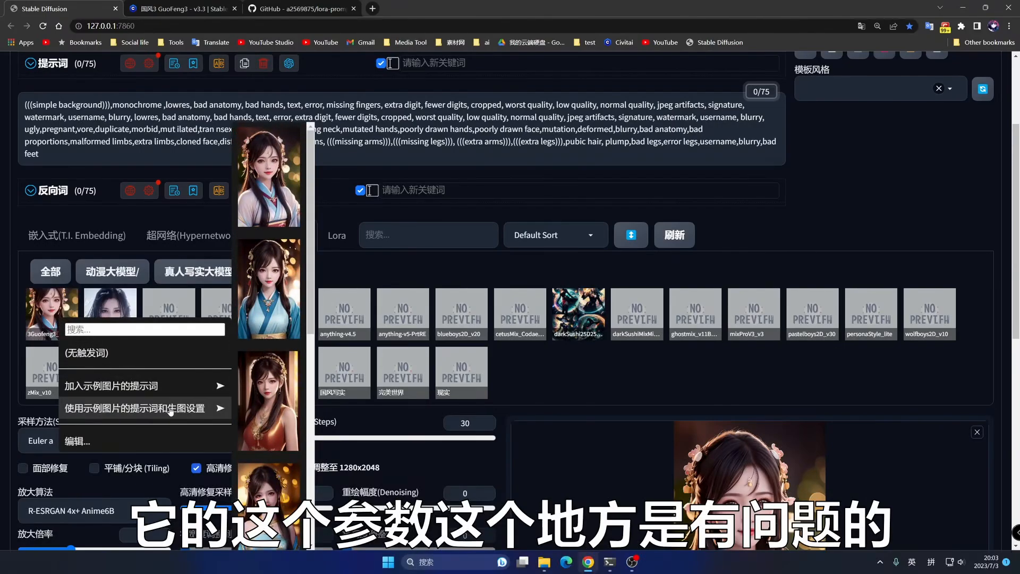
mouse_move(165, 390)
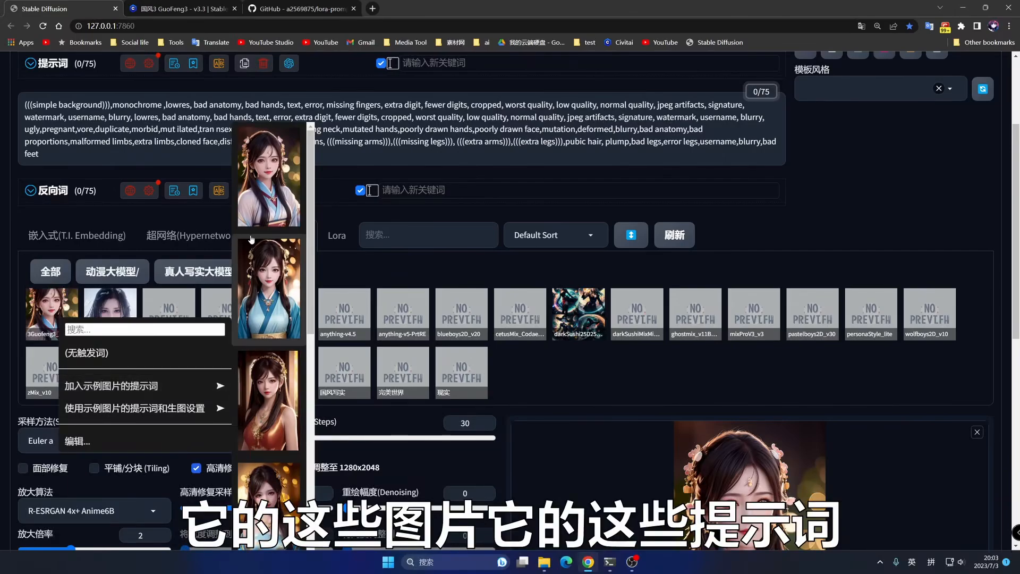
- Dismiss the example image menu, translate all positive prompt keywords into Chinese and review the keyword tags
scroll(477, 97, up, 3)
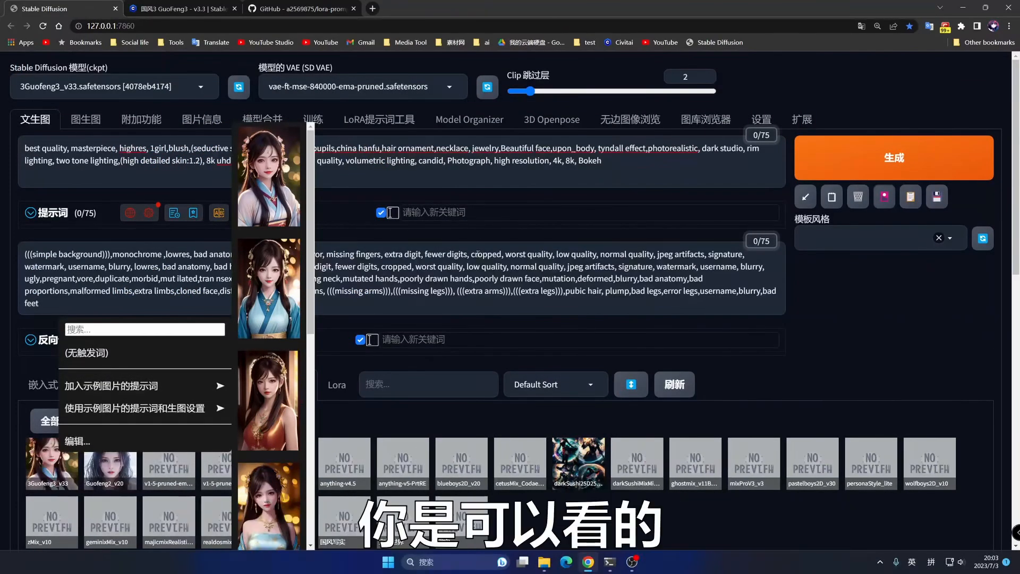
click(473, 266)
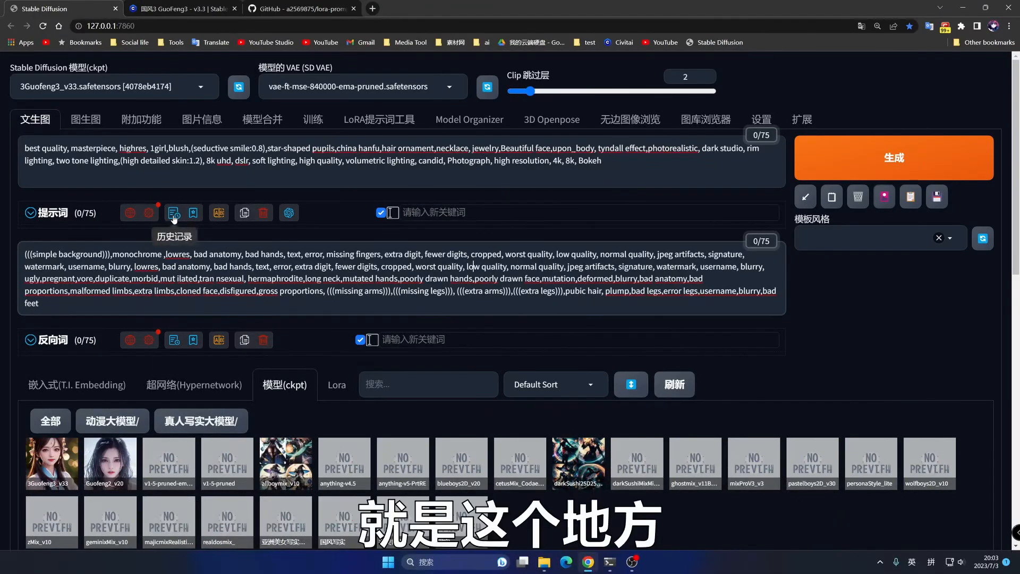
click(218, 214)
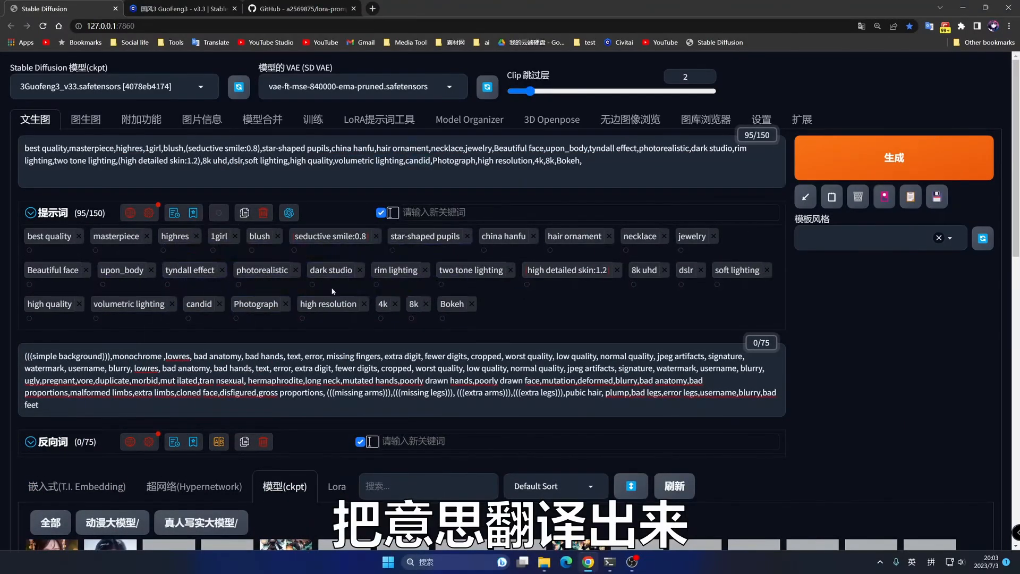
mouse_move(301, 267)
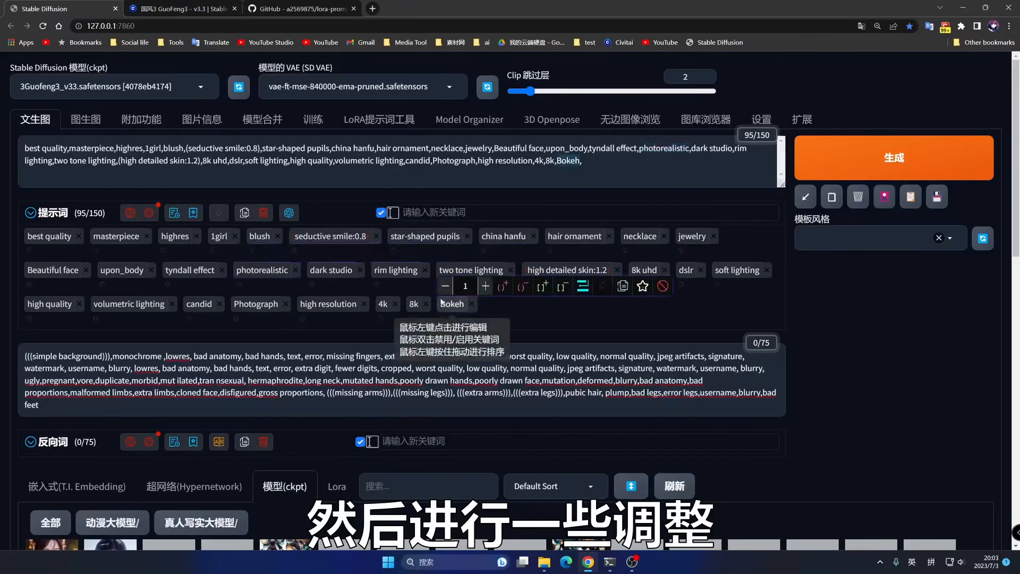
mouse_move(450, 303)
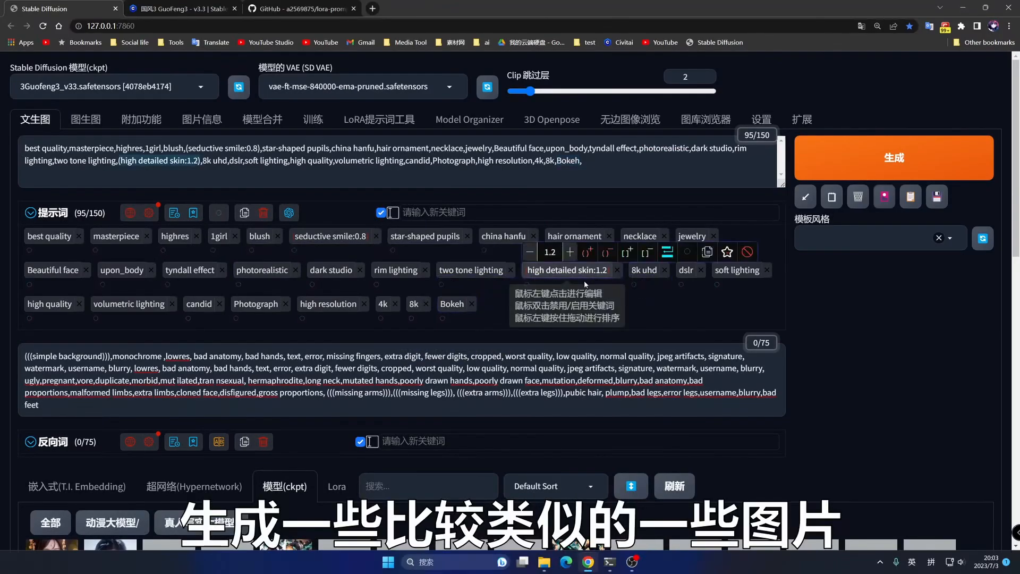
mouse_move(336, 276)
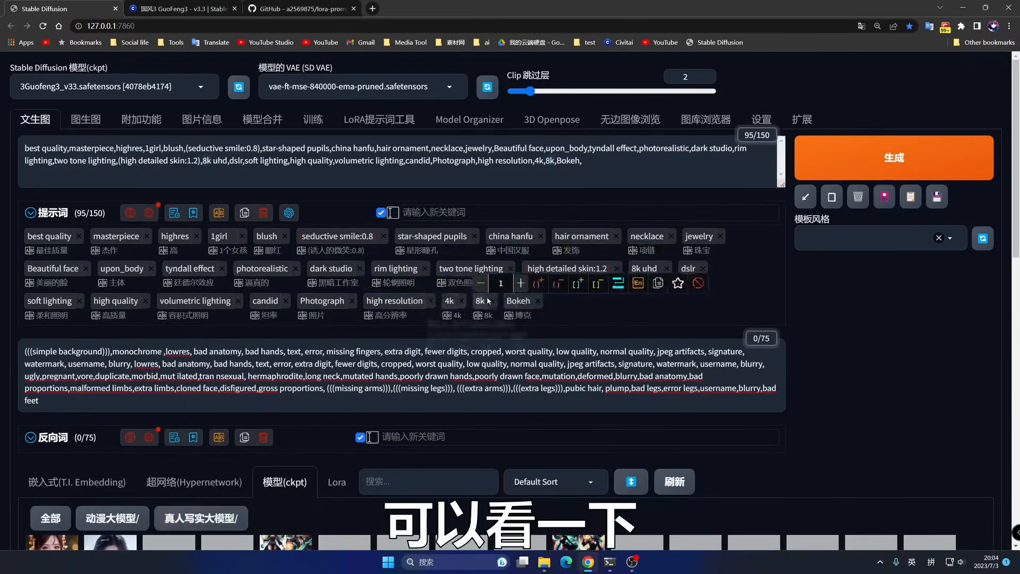
- Filter the Lora models to the 大概是盲盒 folder and open blindbox_v1_mix for trigger-word editing
scroll(489, 330, down, 5)
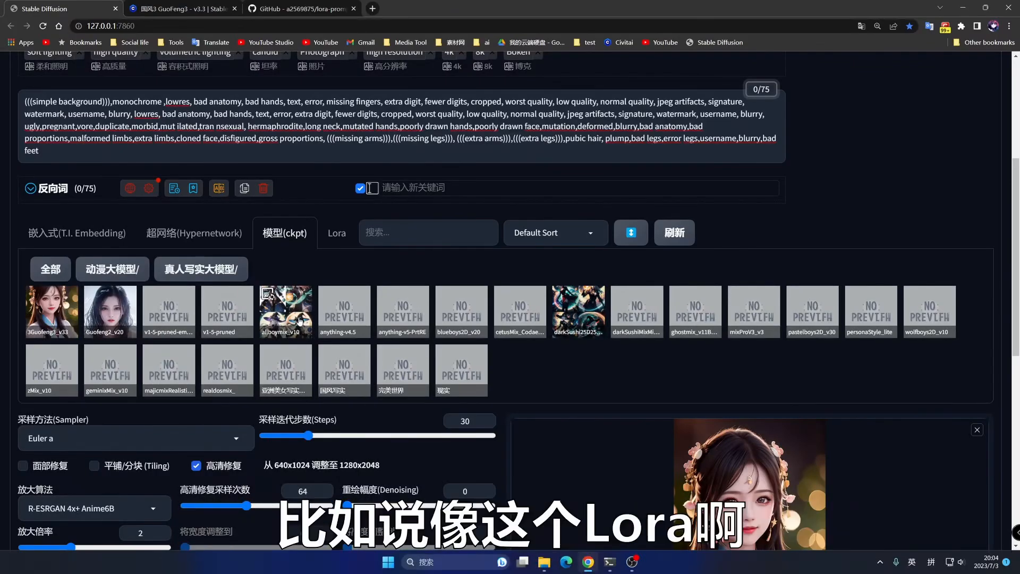
click(337, 237)
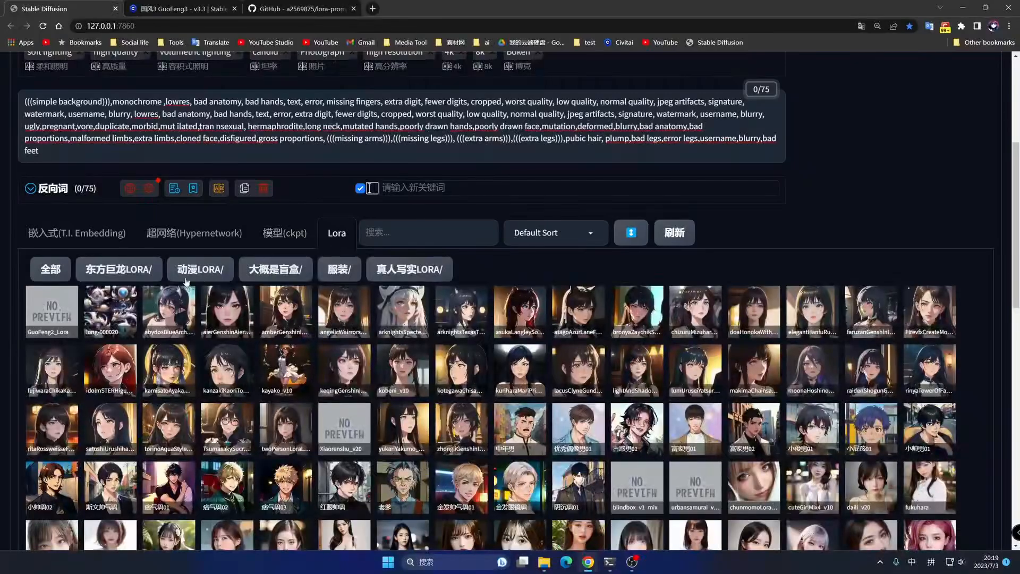
click(276, 272)
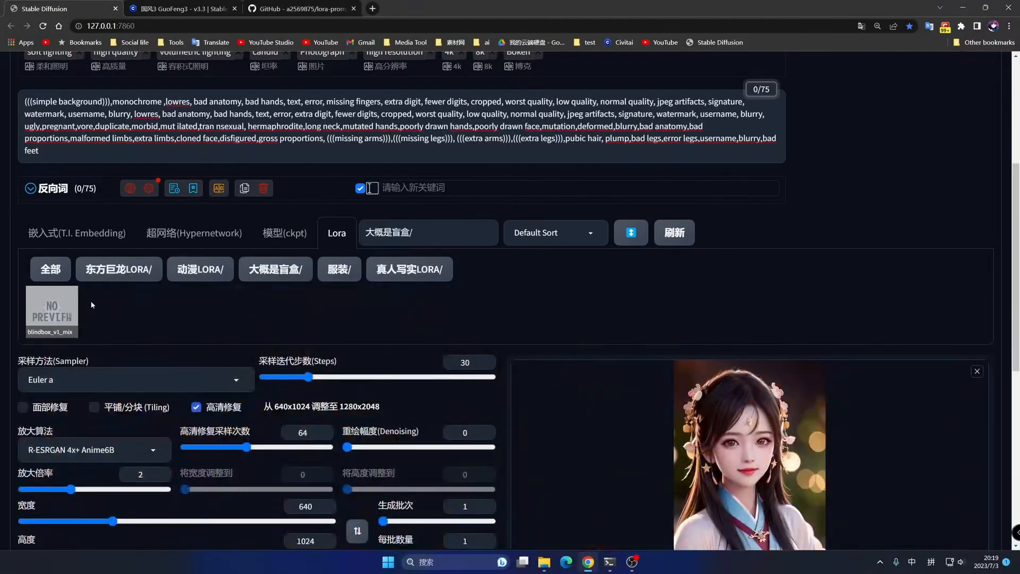
right_click(55, 317)
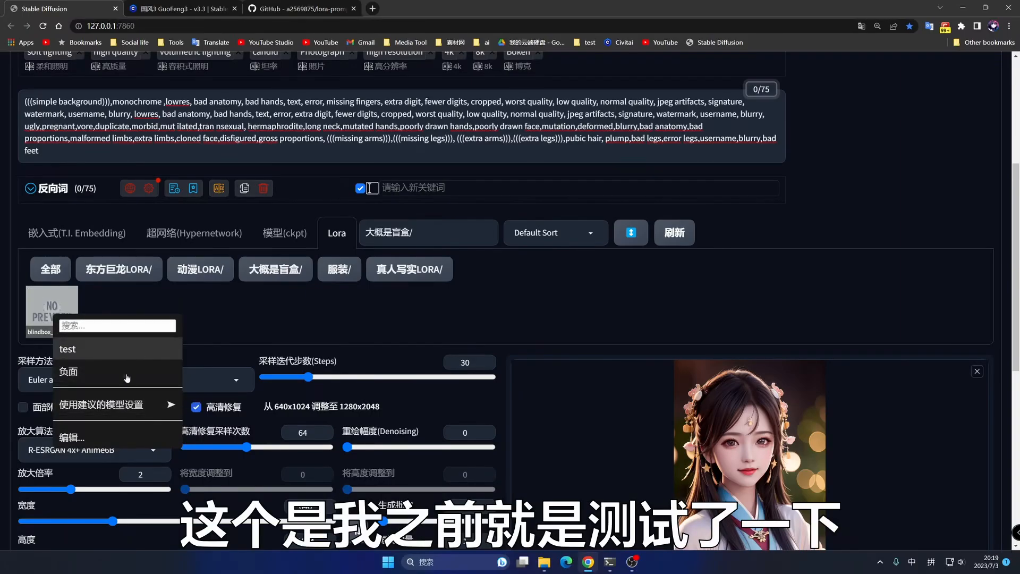
mouse_move(125, 370)
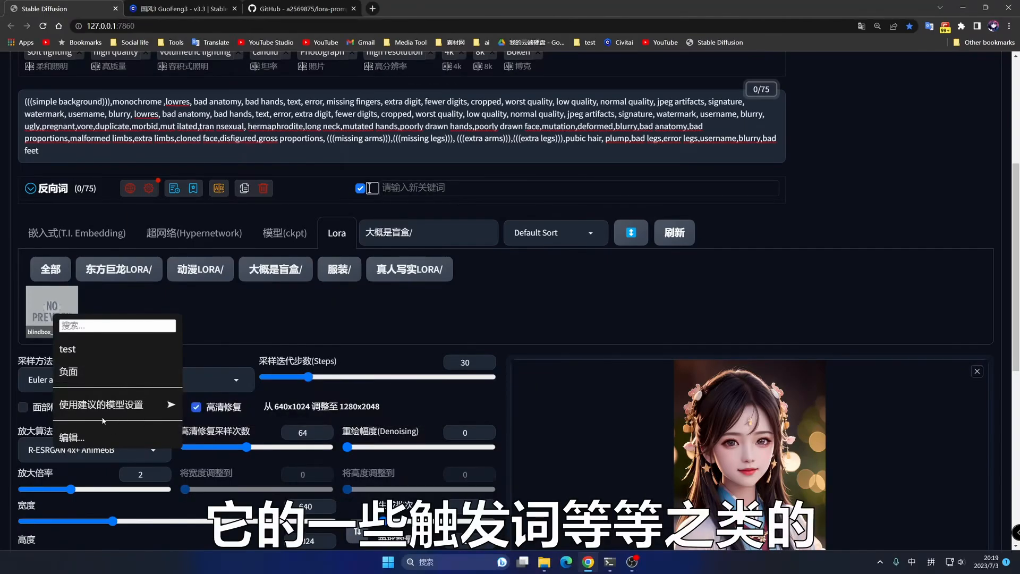
click(100, 441)
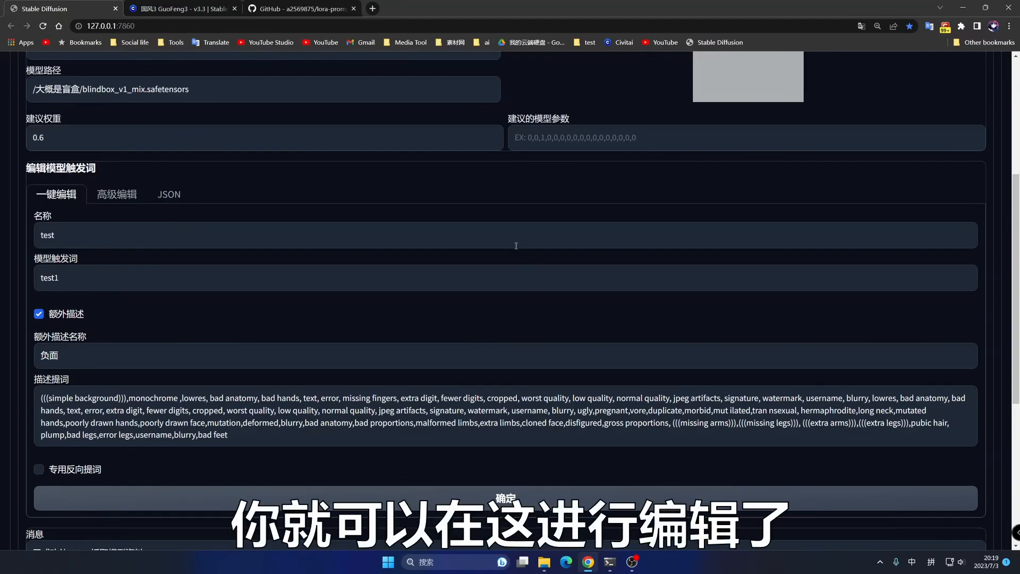
- Look over the basic information of blindbox_v1_mix, including its name, path, suggested weight and suggested model parameters
scroll(544, 175, up, 3)
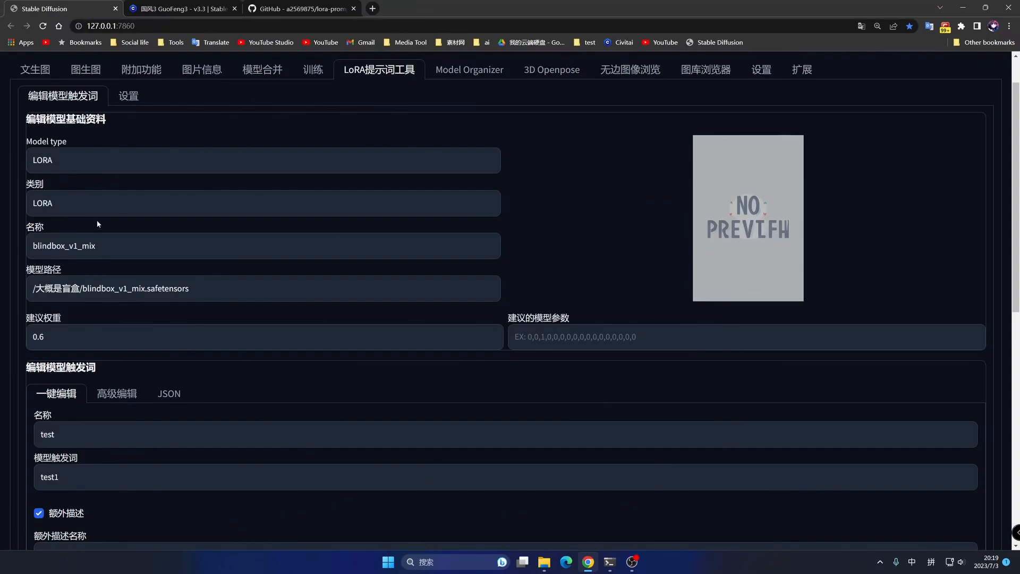
click(139, 240)
click(139, 294)
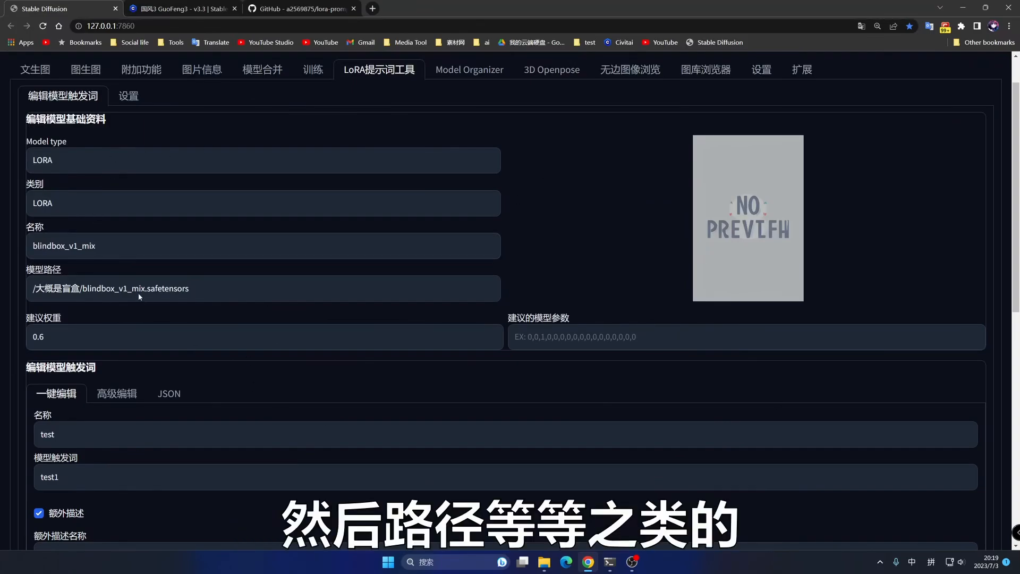
drag(55, 341, 23, 339)
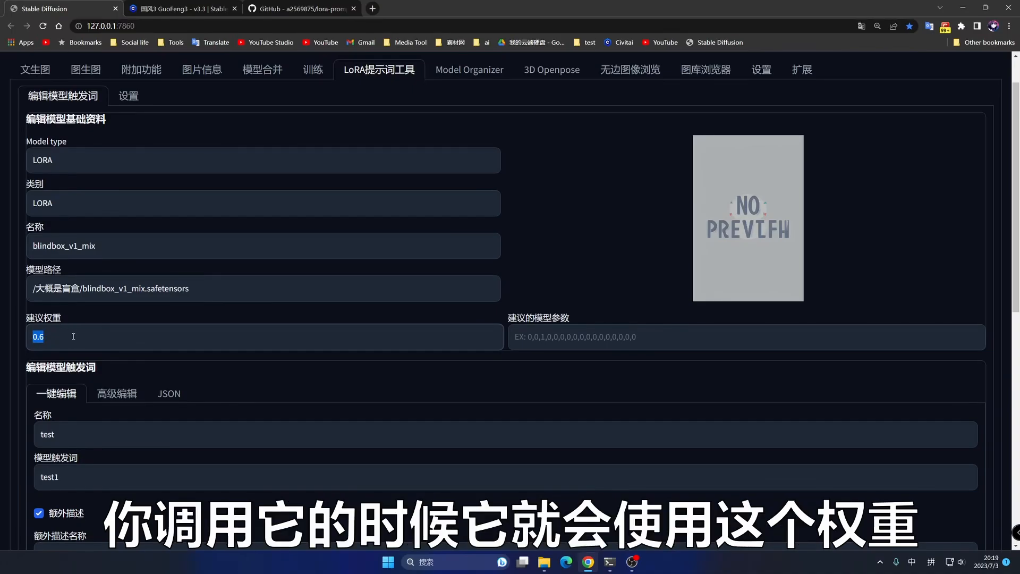
click(583, 331)
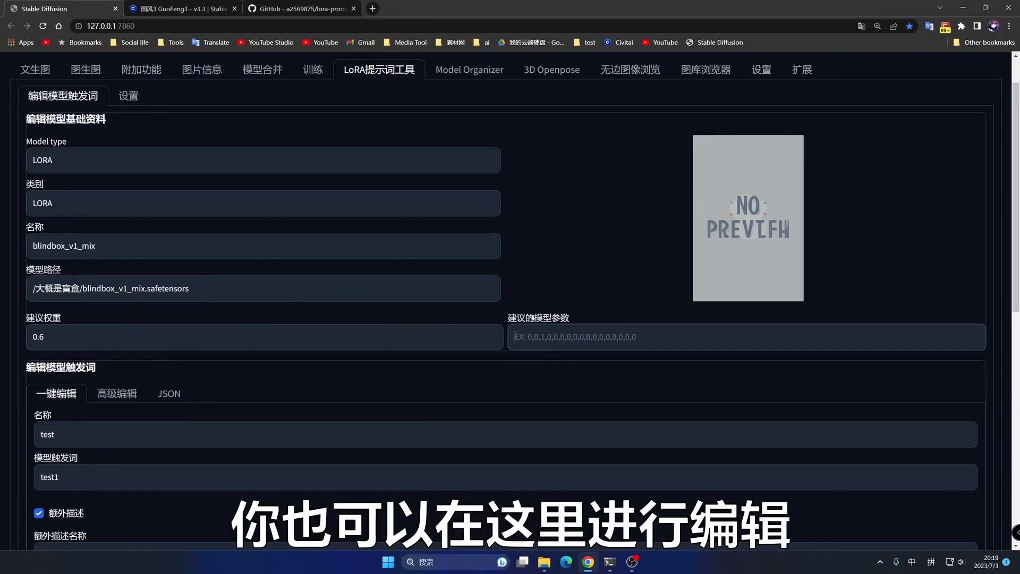
- Review the name, trigger word and extra description in the one-click editor, and enable the dedicated negative prompt option (专用反向提词)
scroll(618, 304, down, 2)
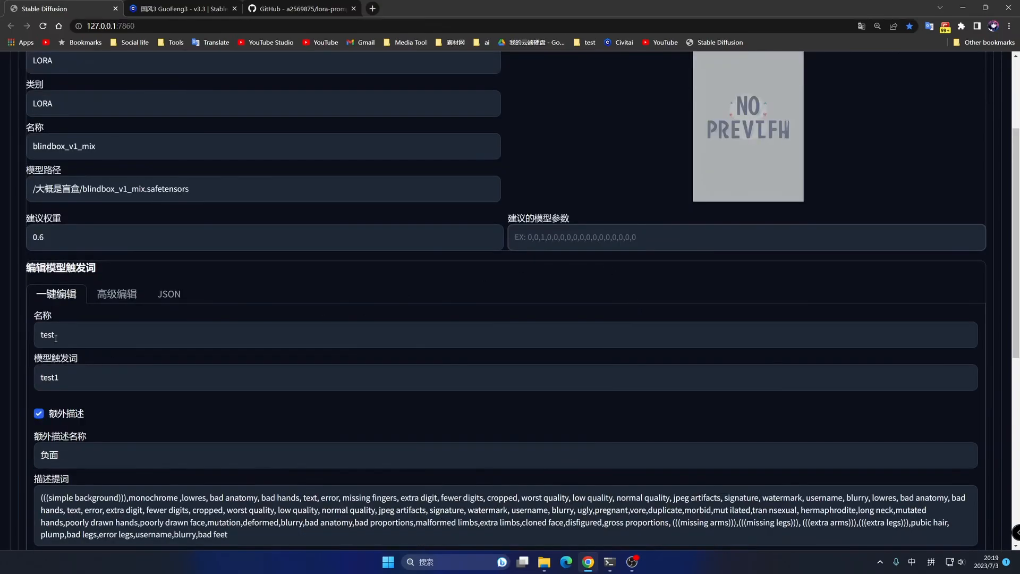
scroll(73, 314, down, 2)
click(67, 246)
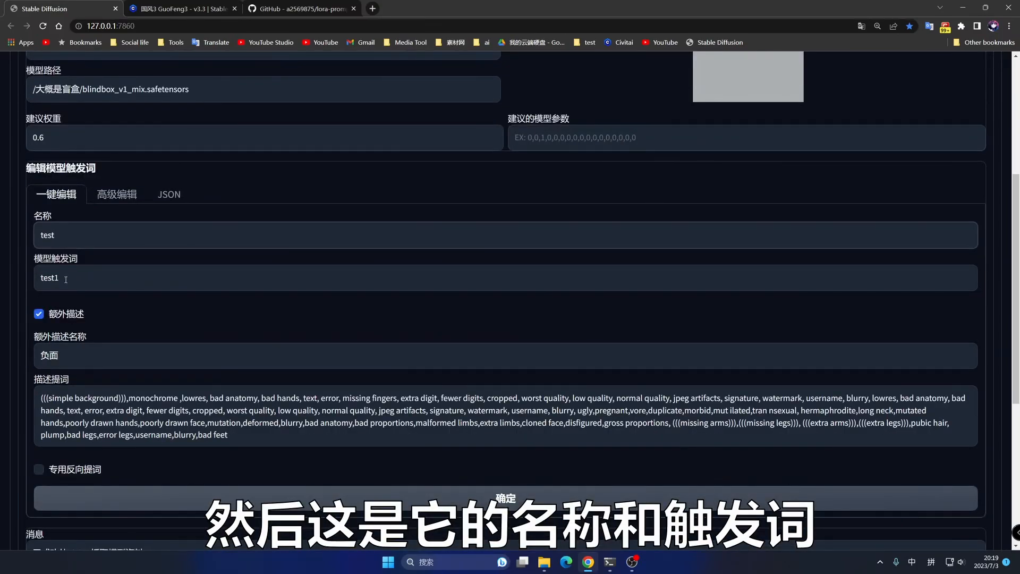
drag(66, 279, 39, 277)
drag(58, 236, 38, 236)
drag(67, 282, 39, 278)
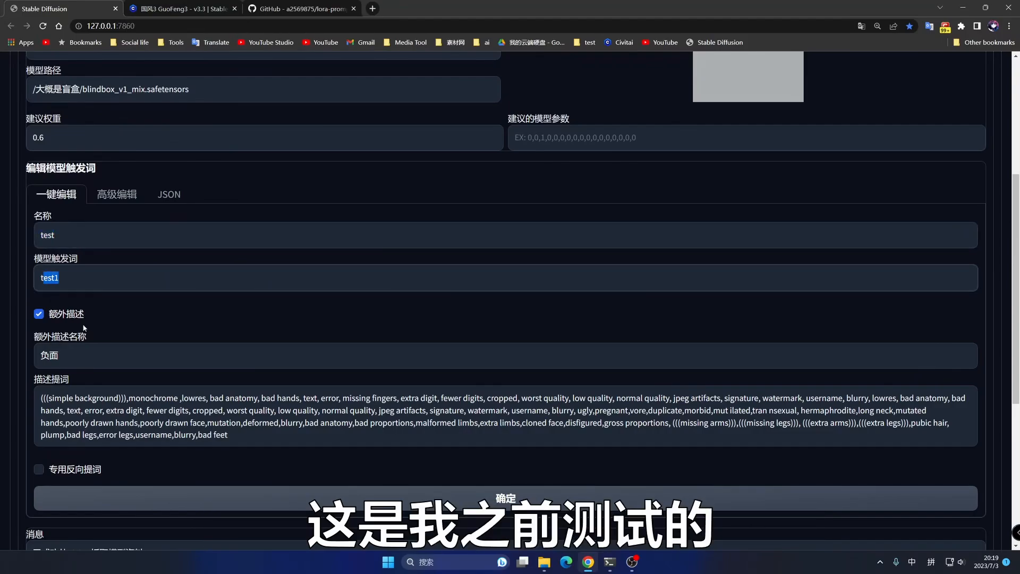
scroll(85, 318, down, 2)
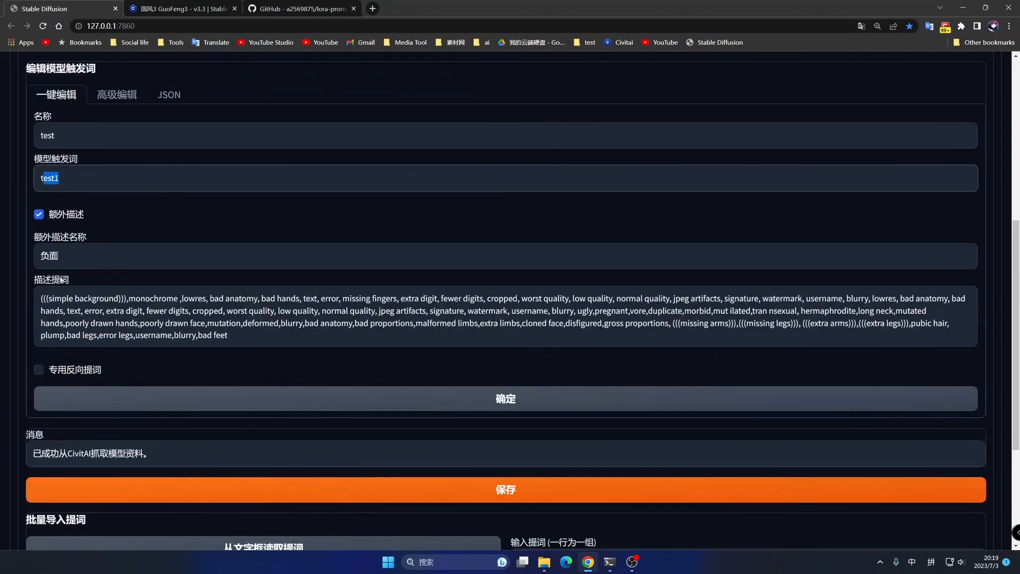
click(36, 369)
scroll(116, 282, down, 2)
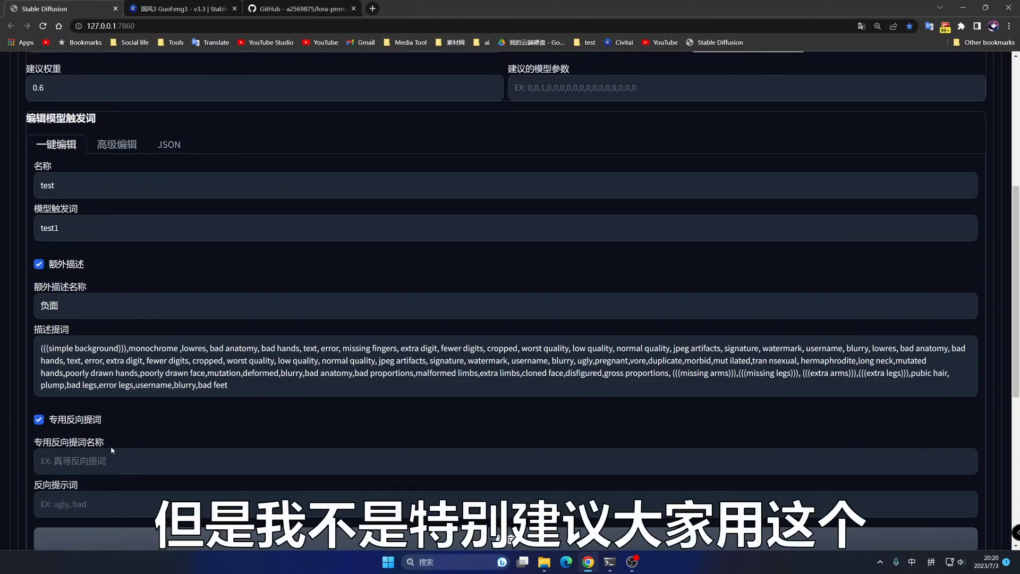
- Switch to the advanced trigger-word editor (高级编辑) and name the first table entry 盲盒
click(114, 147)
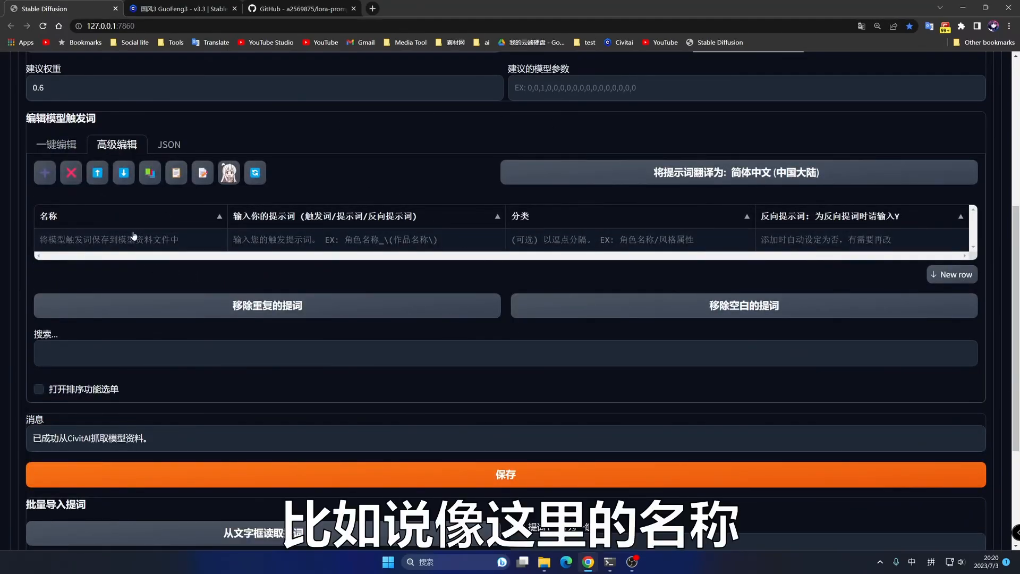
click(96, 240)
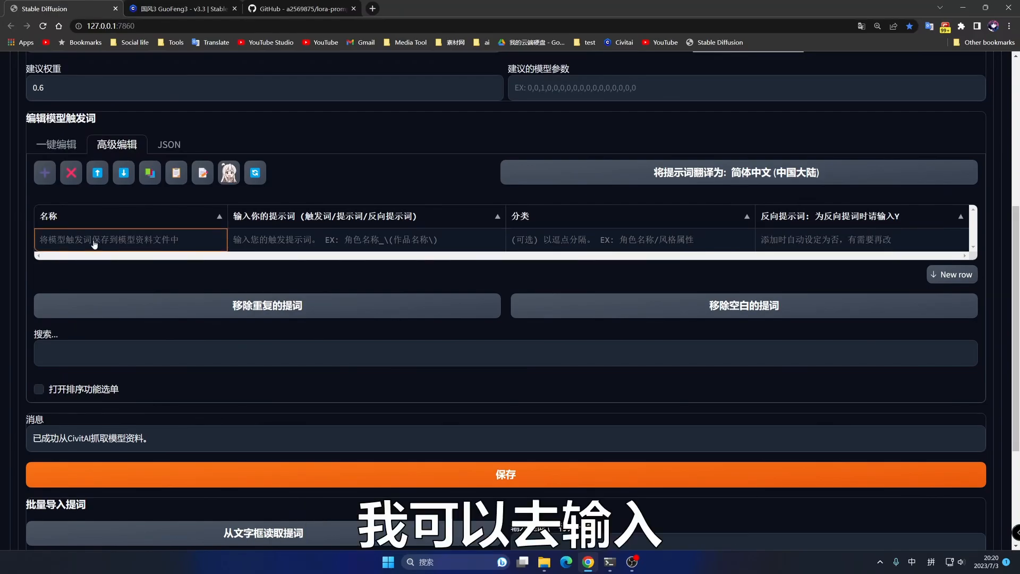
click(94, 240)
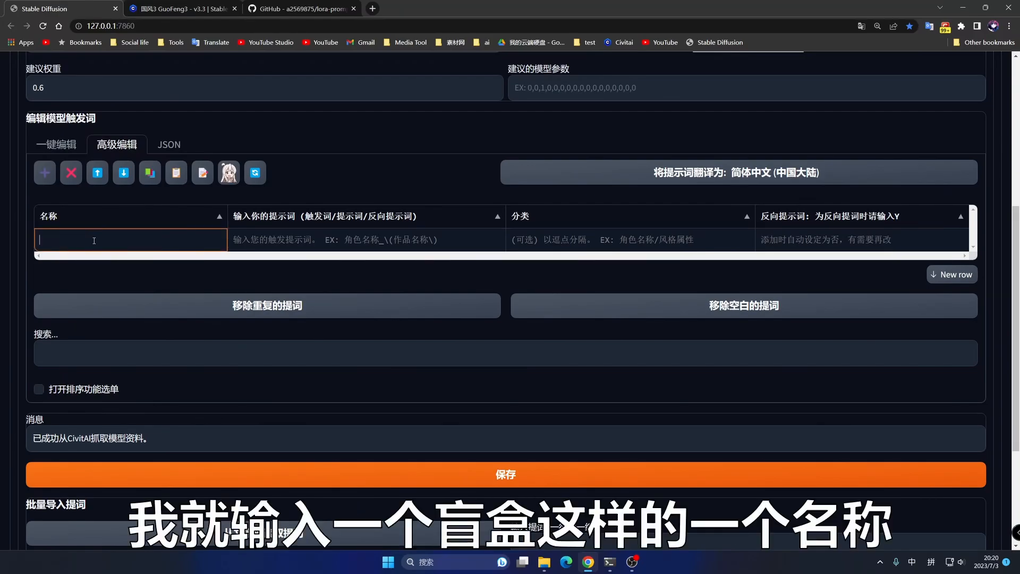
text(盲盒)
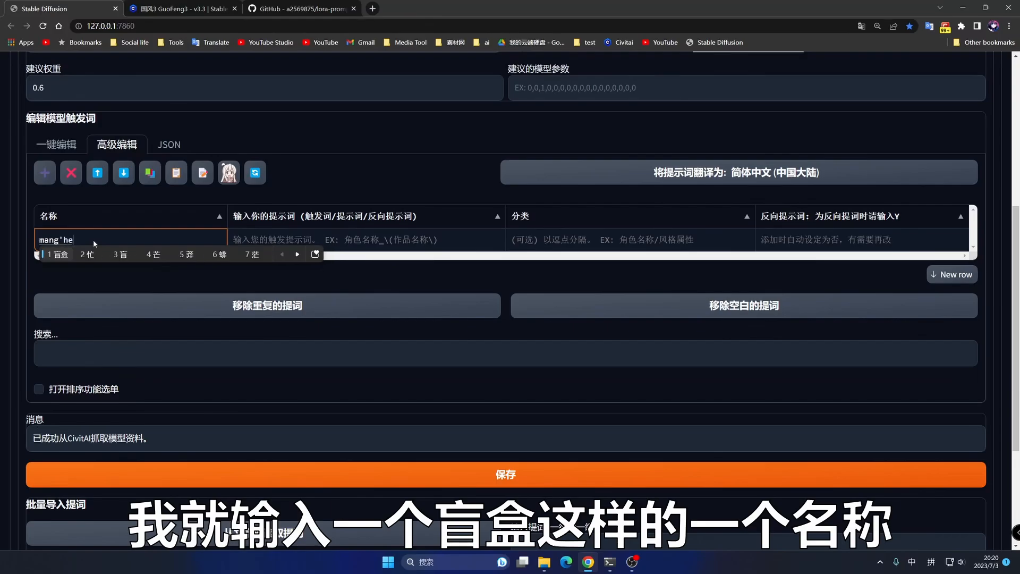
- Copy the trigger words "full body, chibi," from Civitai's blindbox/大概是盲盒 page into the 盲盒 entry's prompt cell in the Stable Diffusion web UI
click(280, 240)
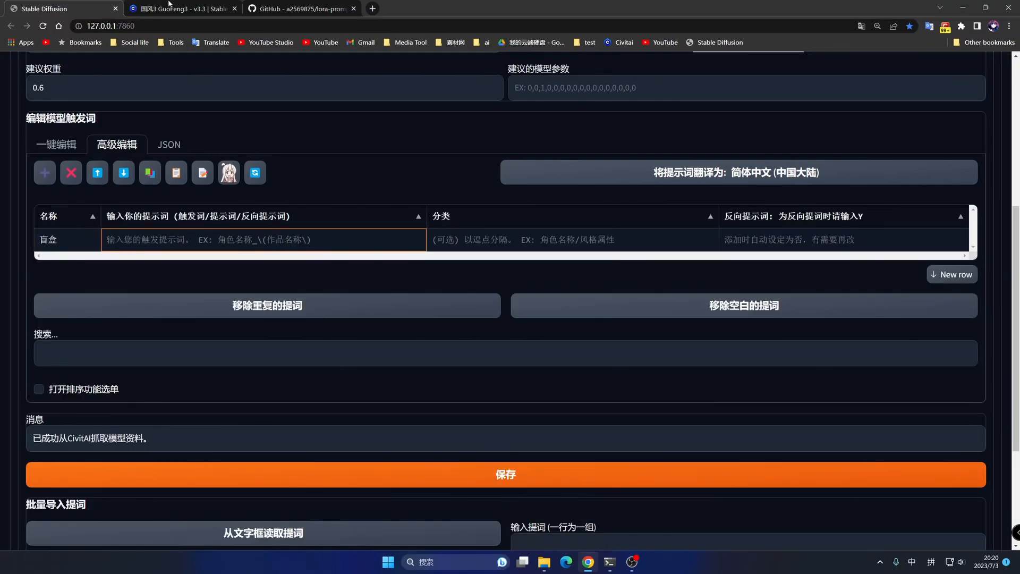
click(169, 5)
click(11, 26)
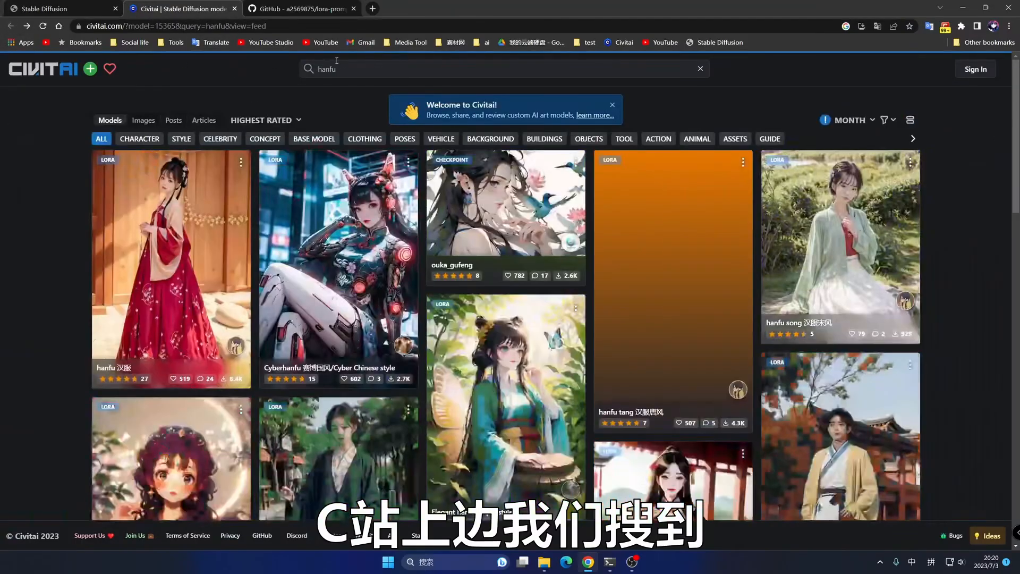
text(bli)
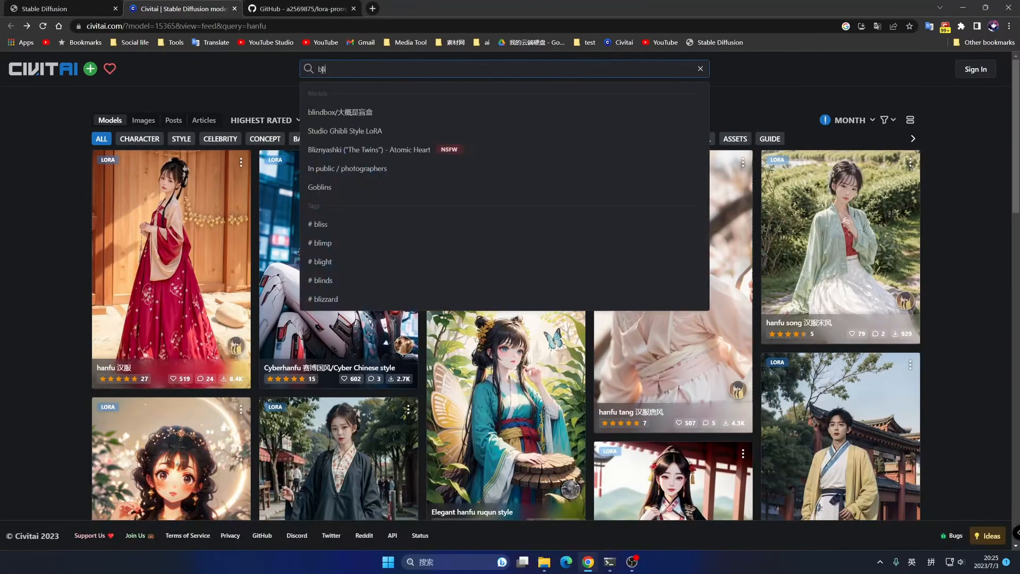
click(337, 113)
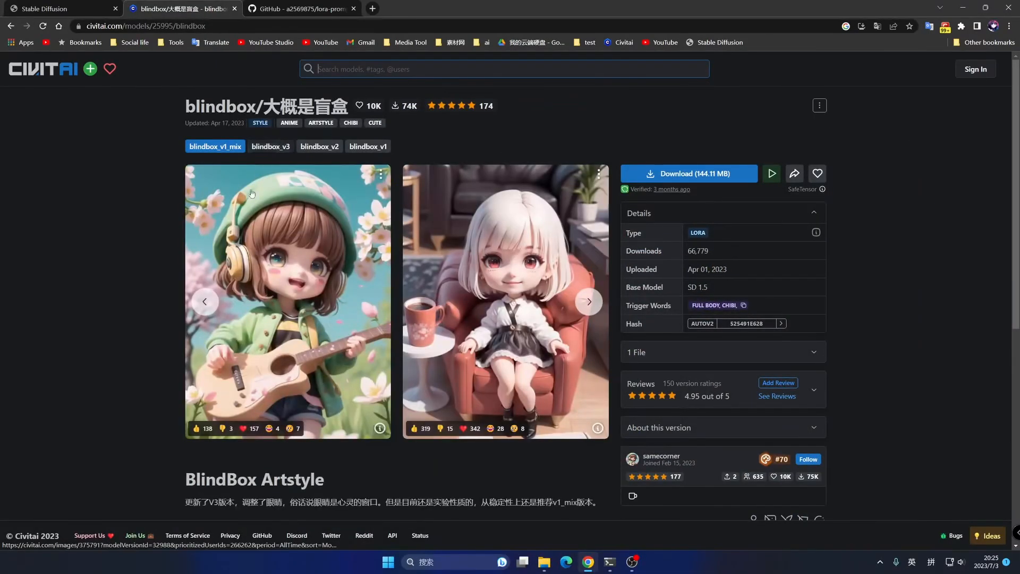
click(744, 305)
click(44, 9)
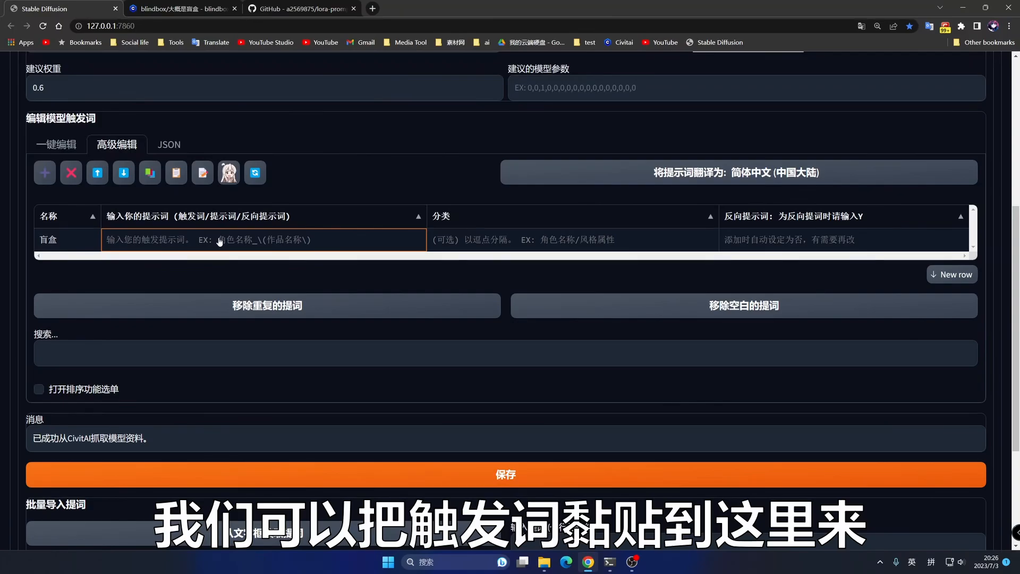
key(ctrl+v)
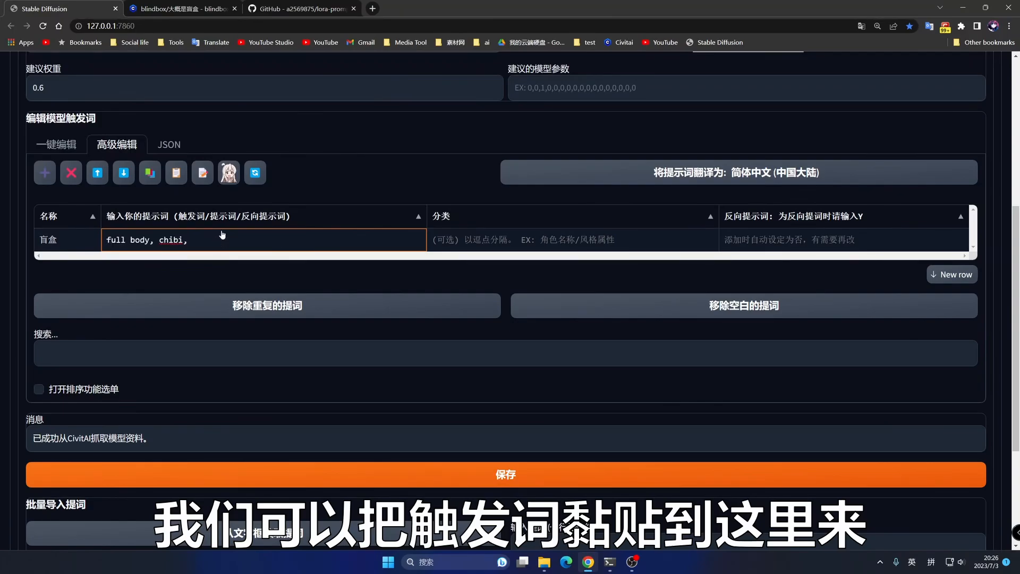
- Check the optional category and negative prompt cells, and try adding and deleting a blank row in the trigger-word table
click(481, 239)
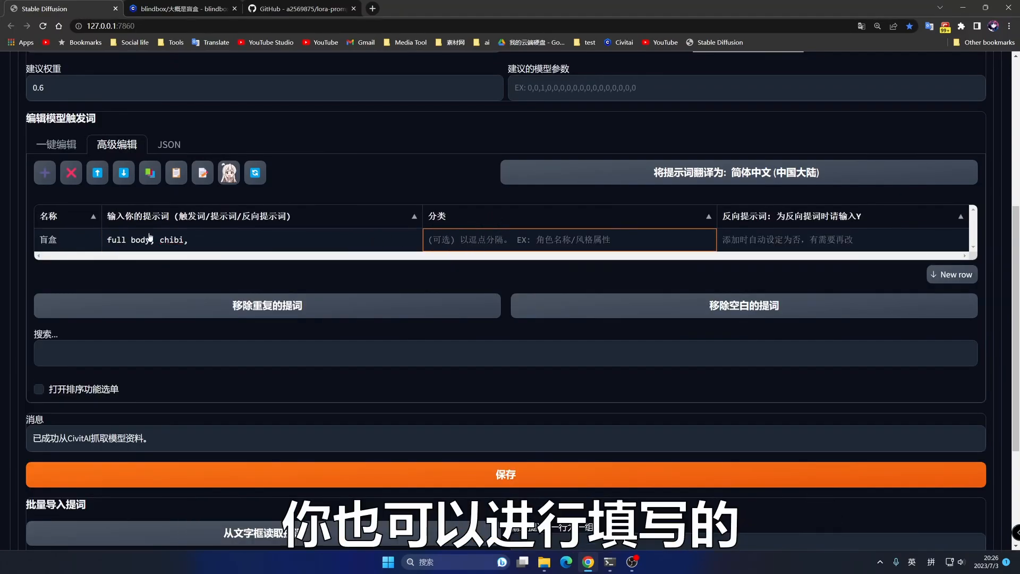
click(788, 239)
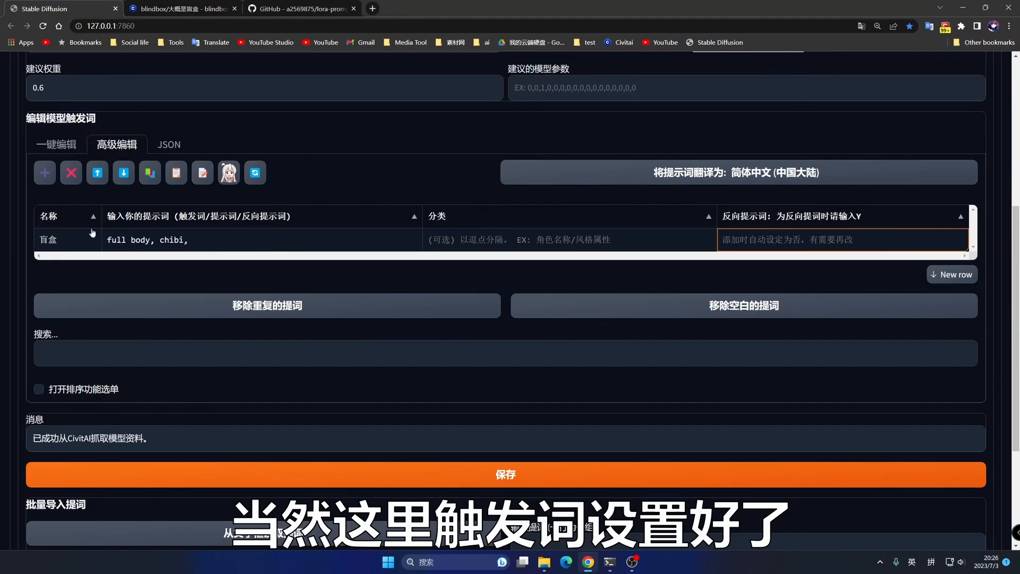
click(44, 174)
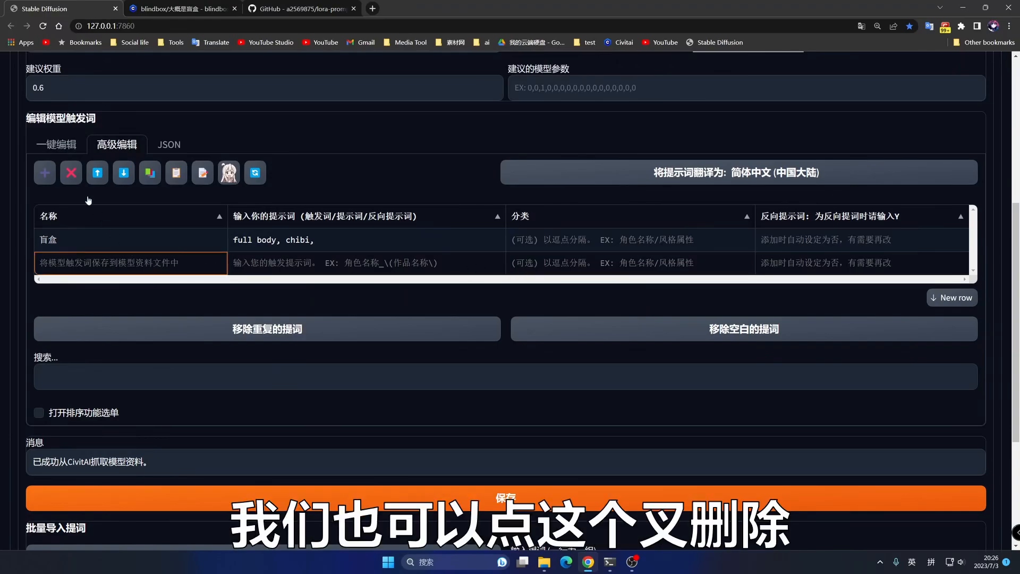
click(71, 174)
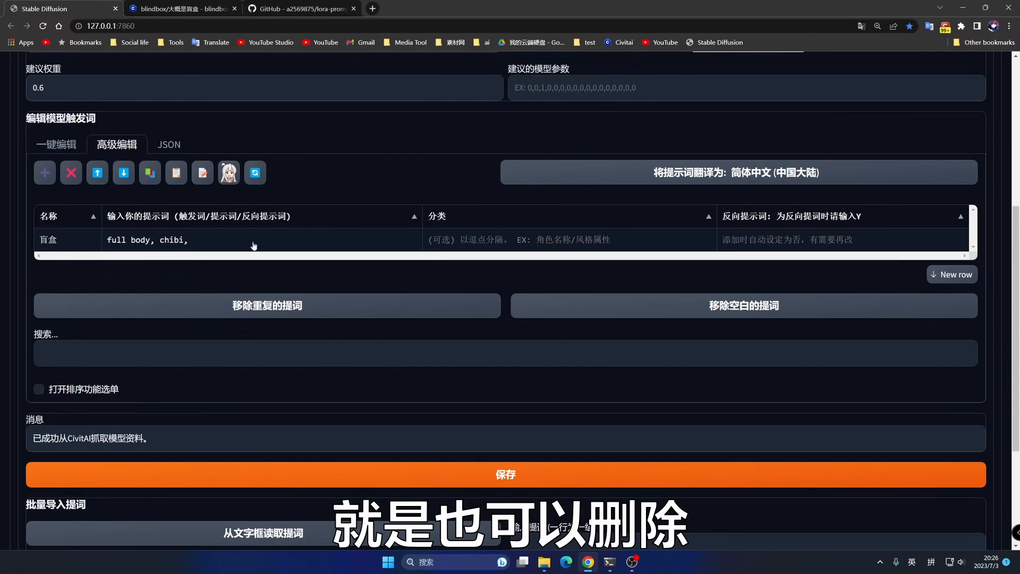
- Add a second row to the trigger-word table and name it 负向
click(957, 278)
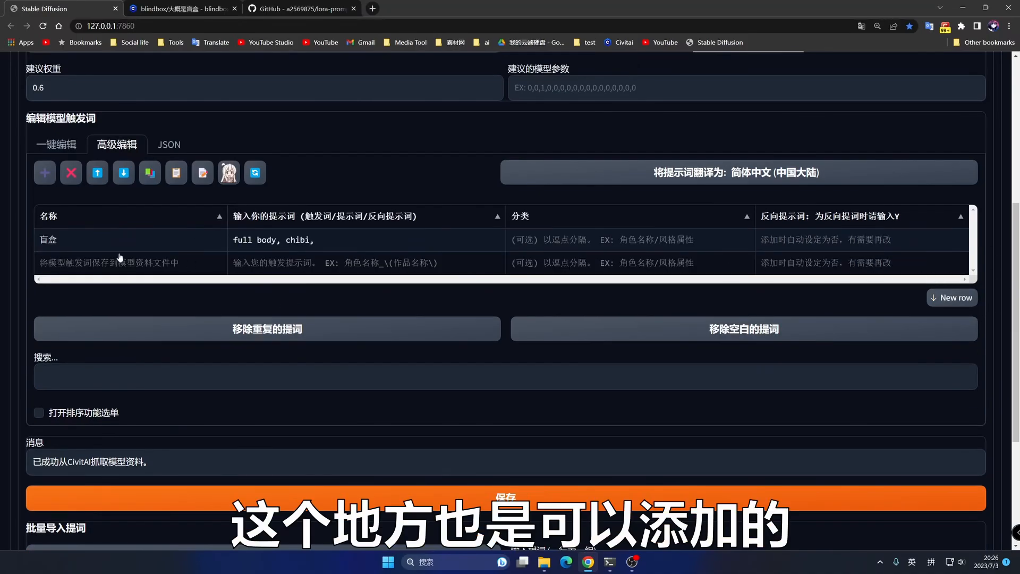
click(91, 261)
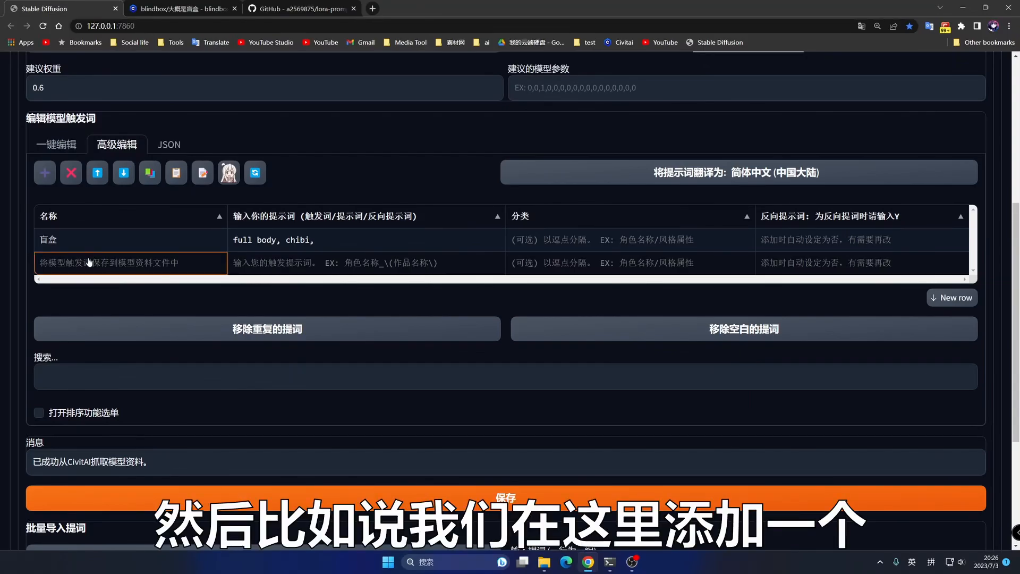
click(86, 262)
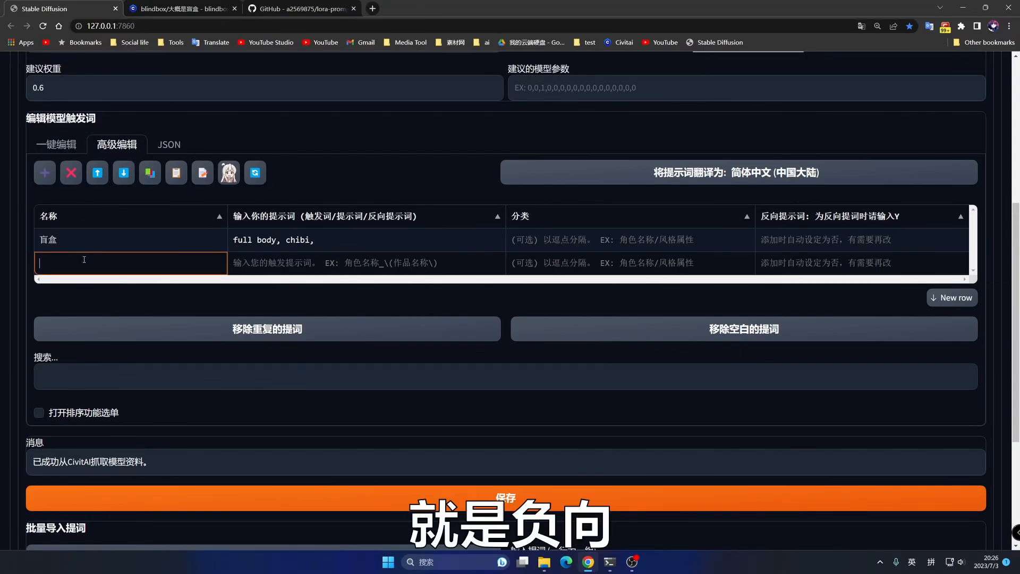
text(fuxi)
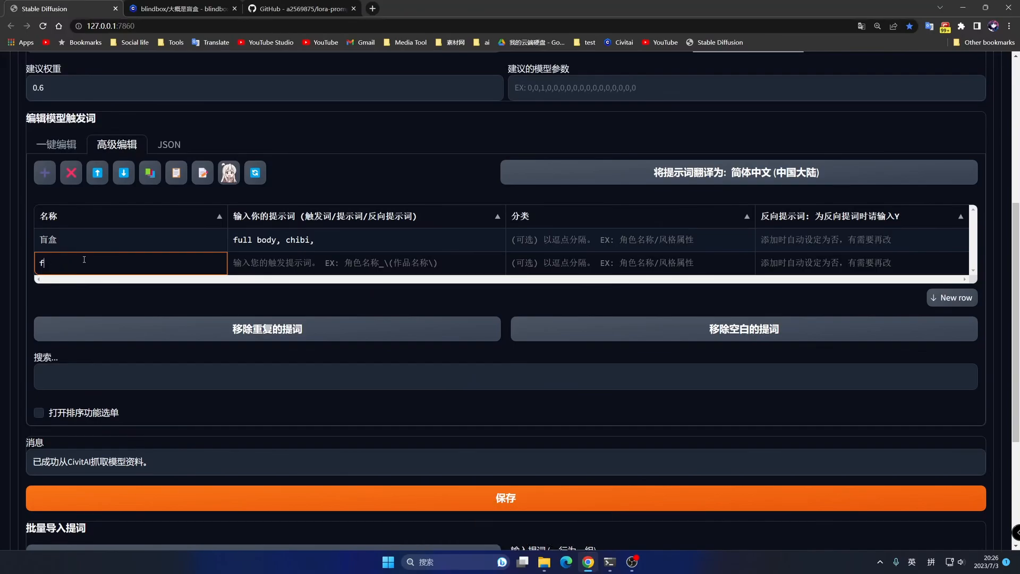
key(shift)
text(fuxiang)
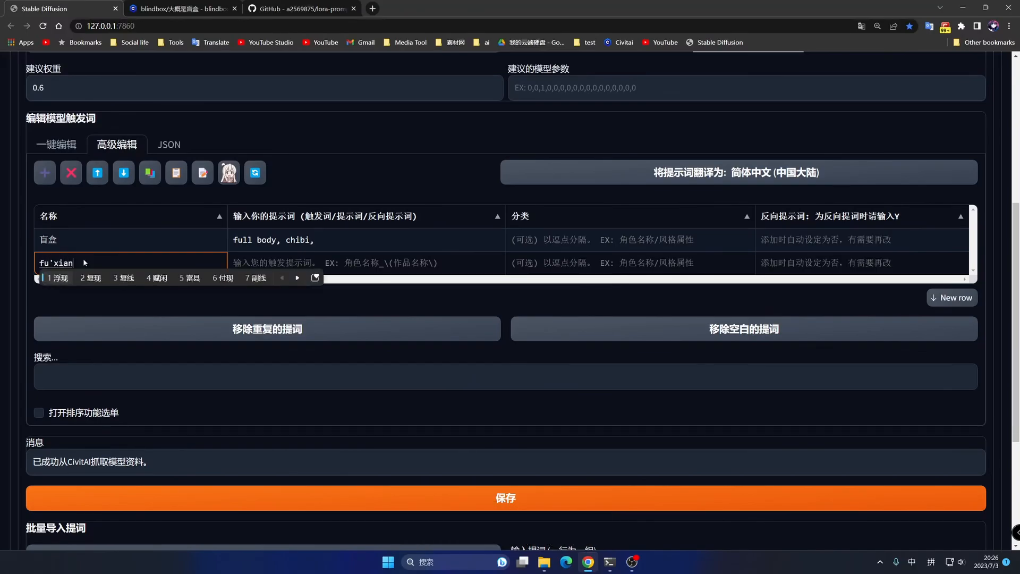
key(space)
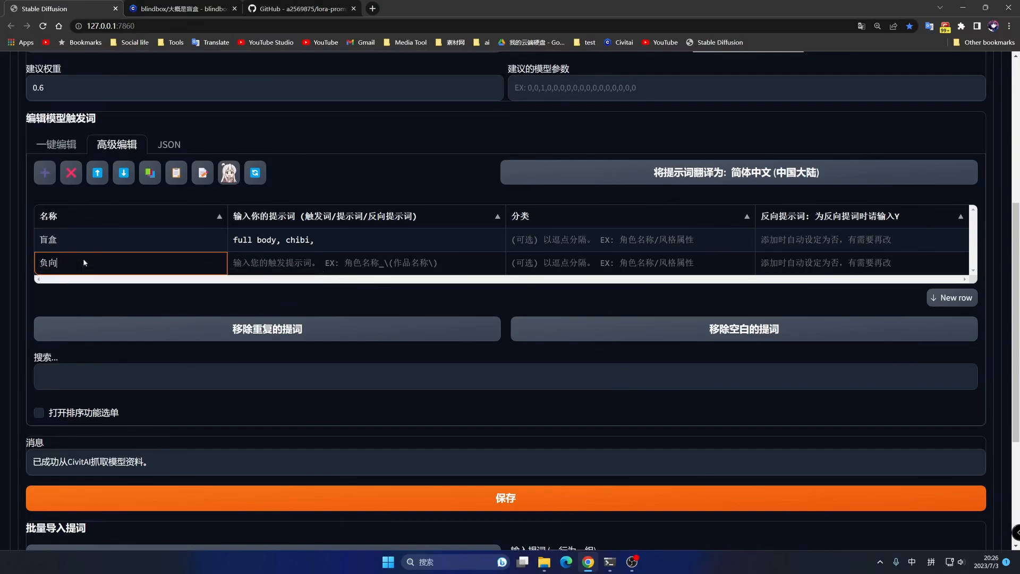
- Copy the negative prompt "(low quality:1.3), (worst quality:1.3)" from Civitai's first blindbox sample image into the 负向 row and flag it as negative with Y
click(255, 260)
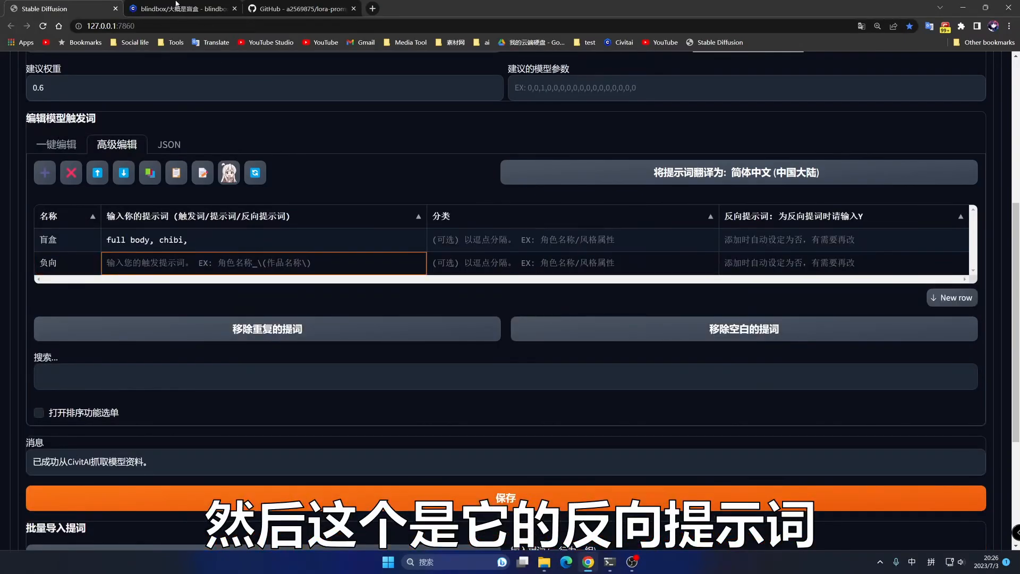
click(176, 6)
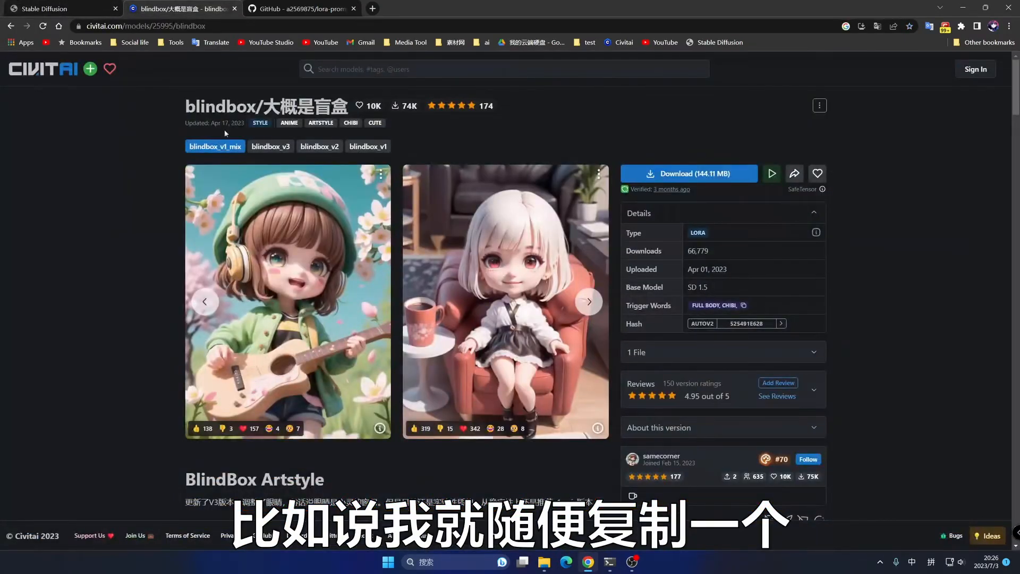
click(379, 428)
drag(355, 312, 226, 313)
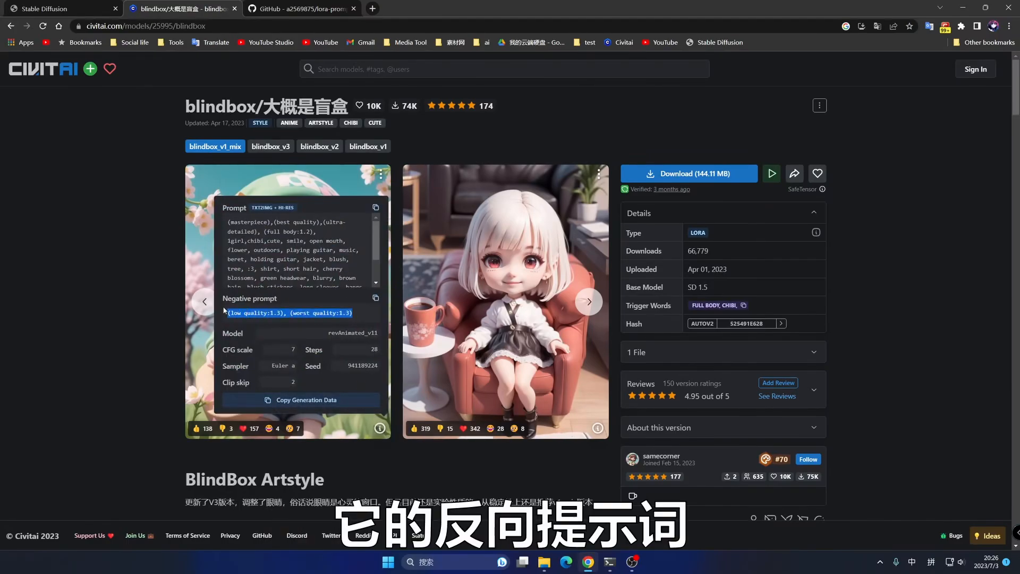
click(59, 6)
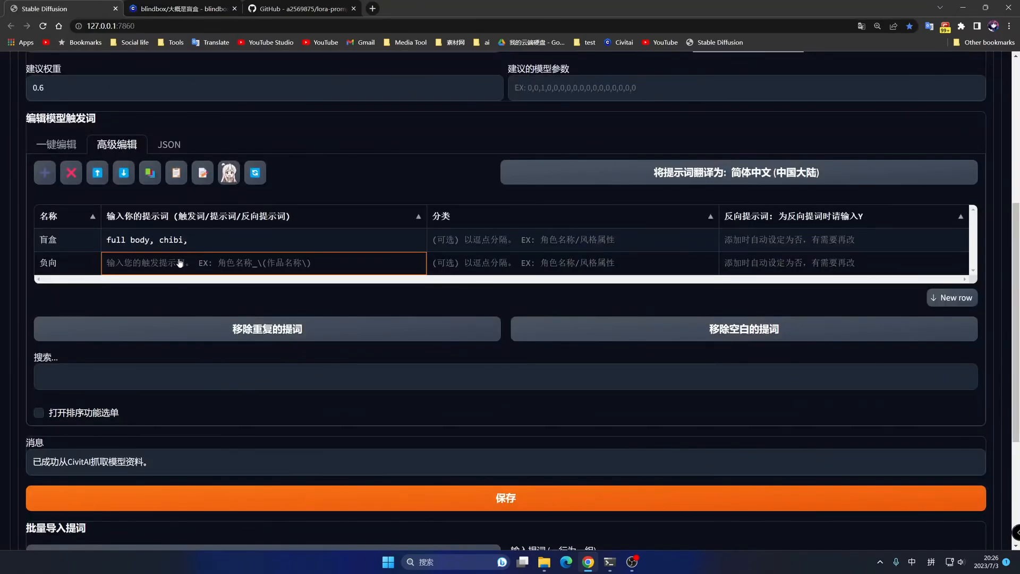
key(ctrl+v)
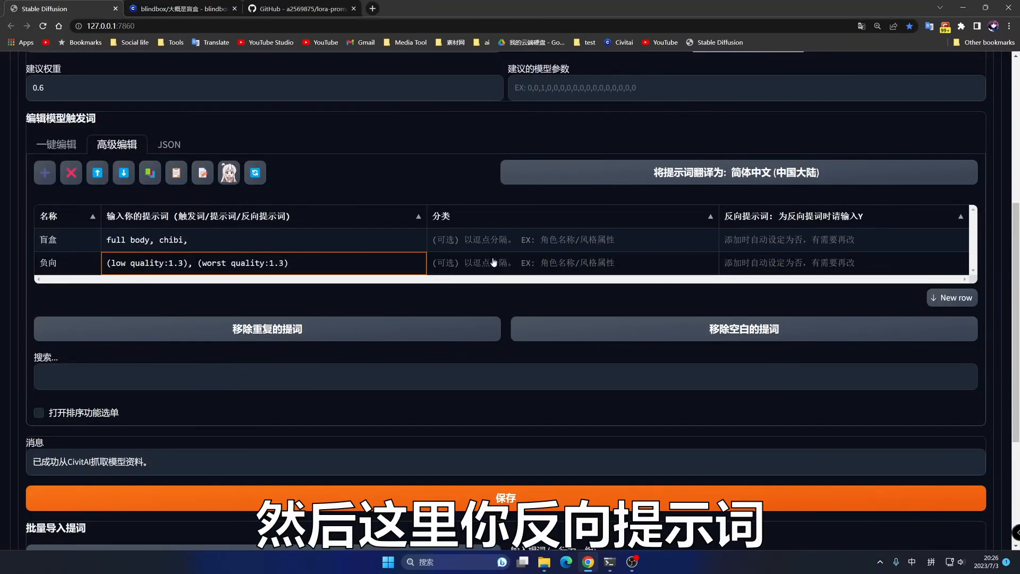
click(772, 267)
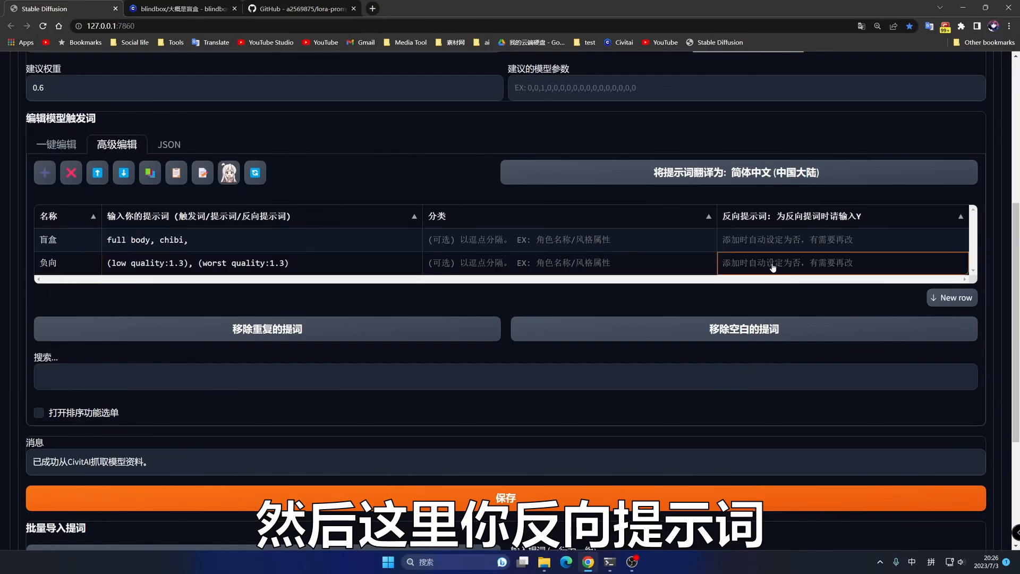
click(770, 261)
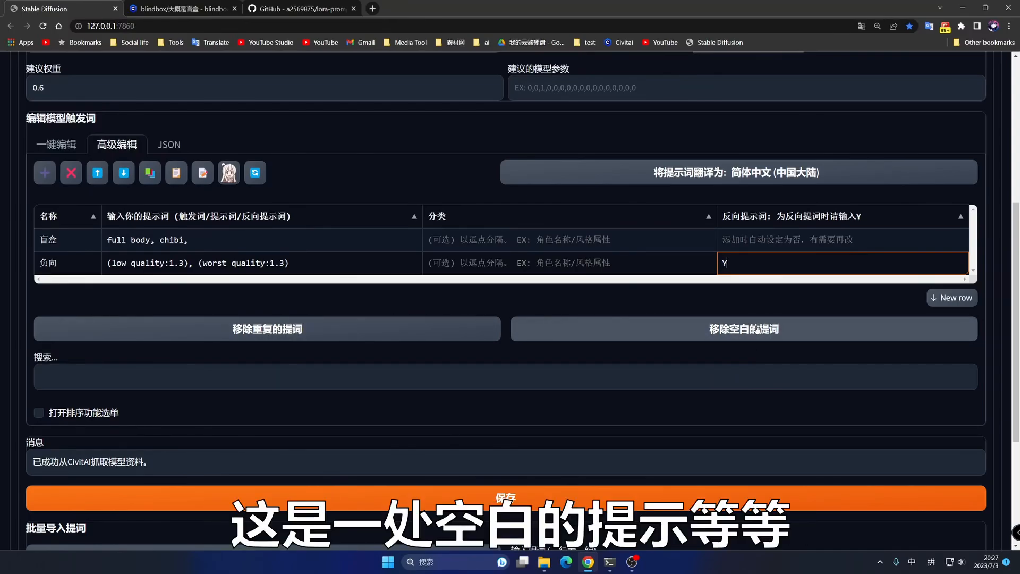
- Review the finished trigger-word table, the save option and the batch import options (批量导入提词), including the one-group-per-line text box
scroll(502, 332, down, 1)
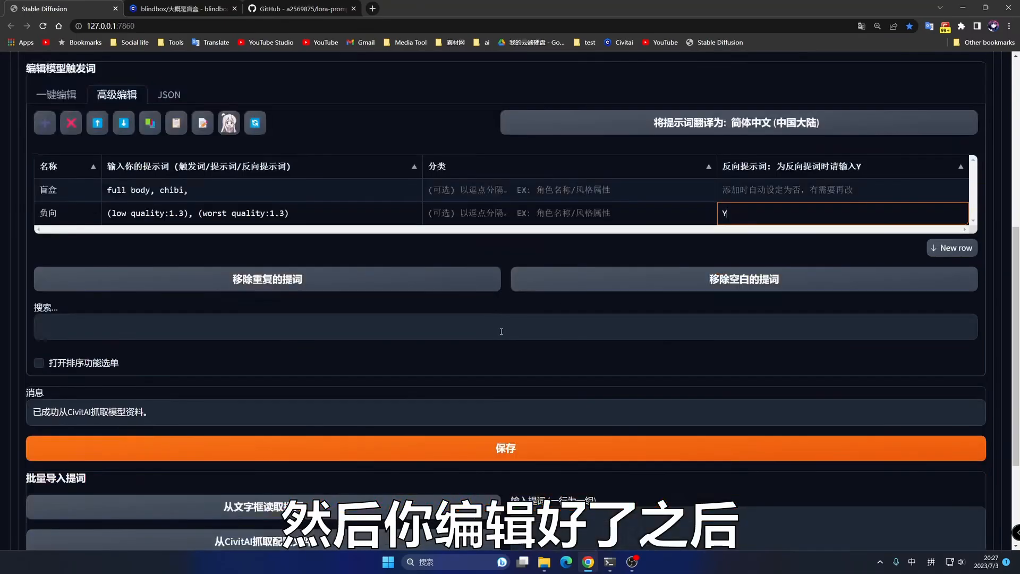
scroll(501, 331, down, 1)
scroll(515, 324, up, 4)
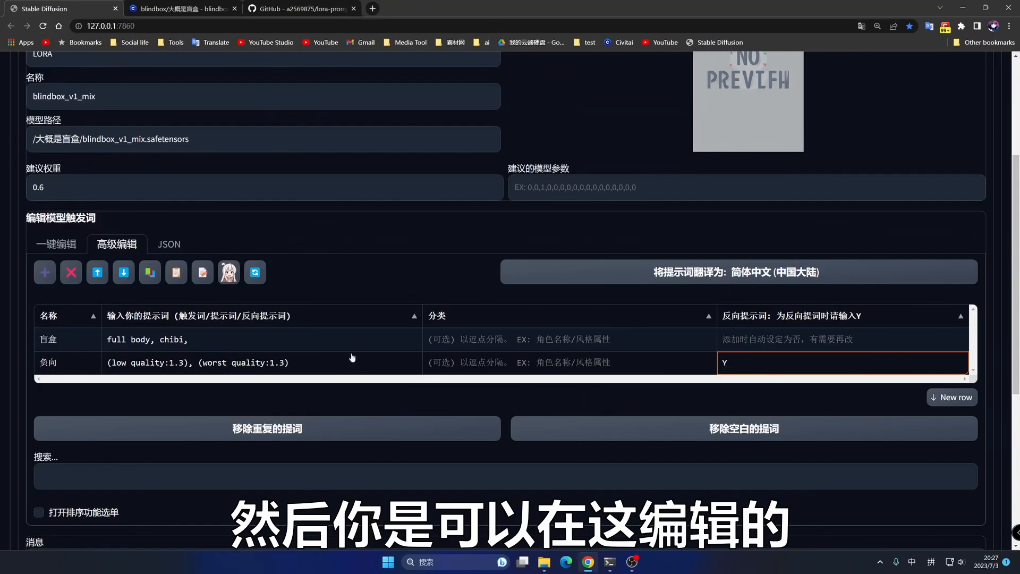
scroll(554, 371, down, 6)
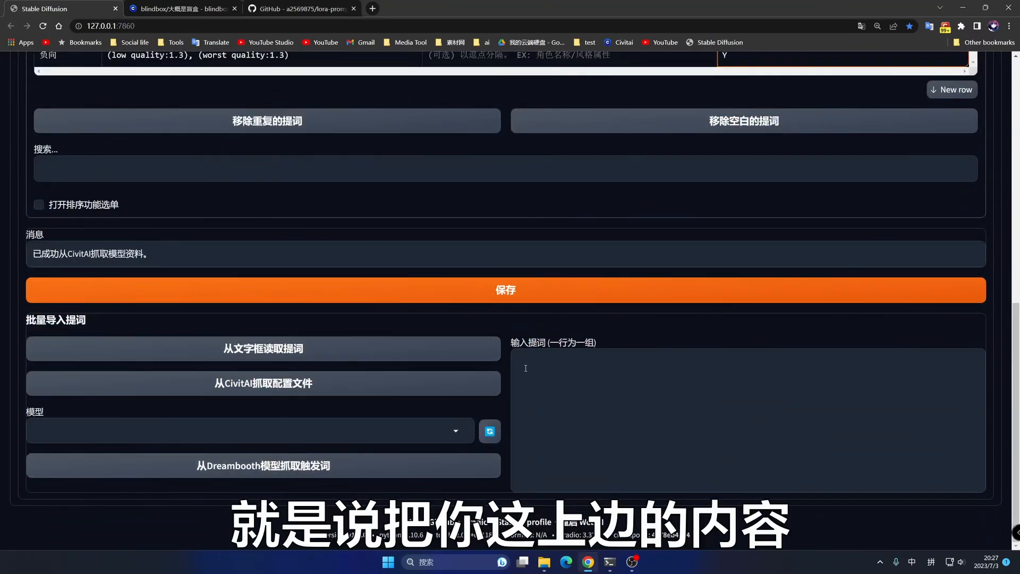
scroll(585, 382, up, 2)
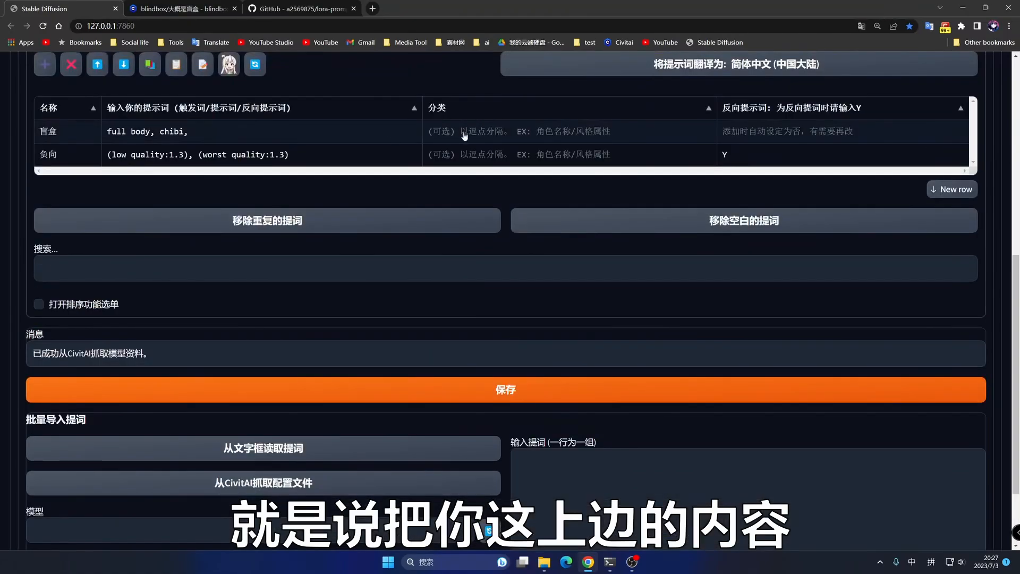
scroll(638, 484, down, 2)
click(574, 369)
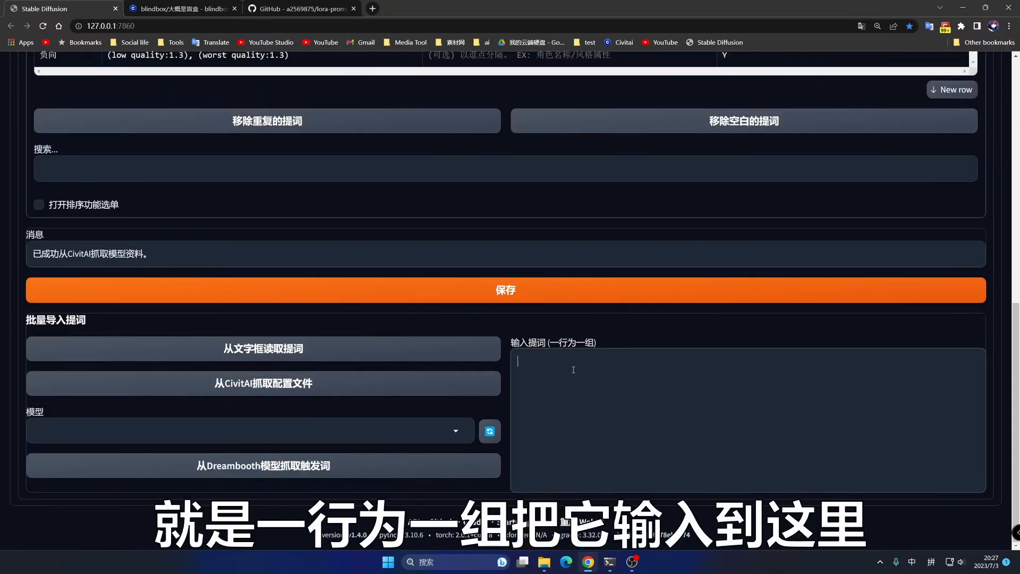
click(306, 357)
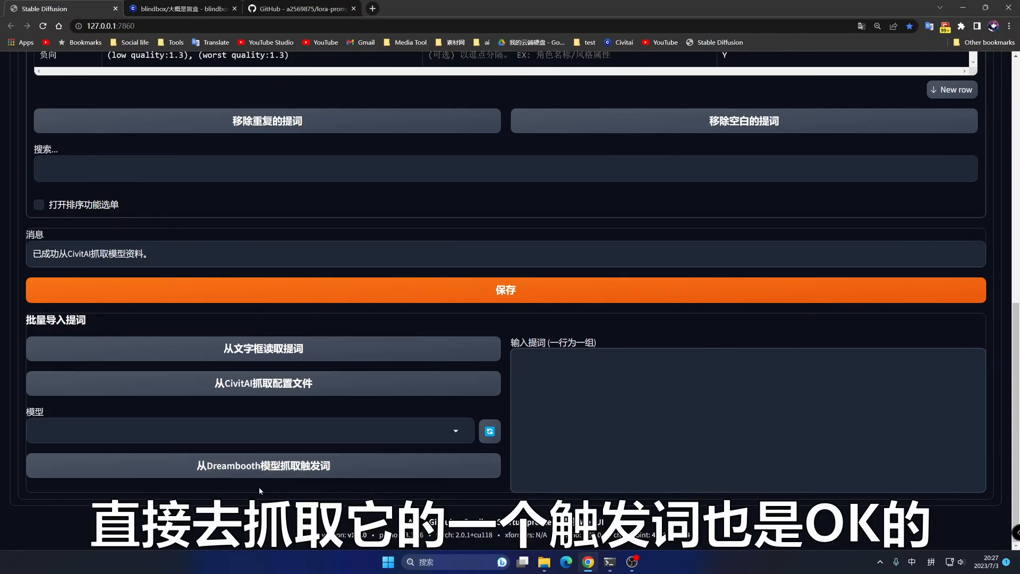
scroll(279, 475, up, 5)
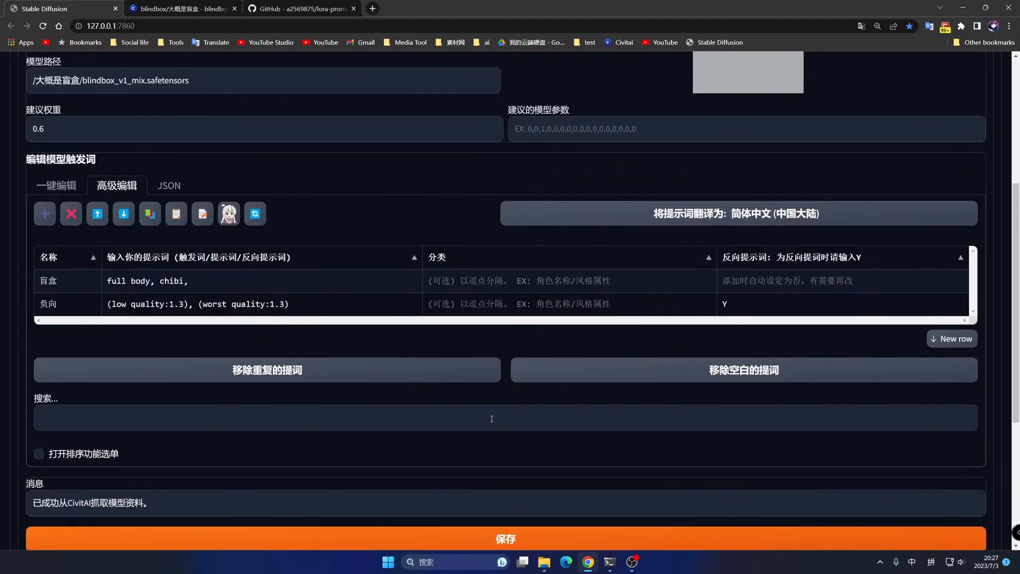
scroll(375, 471, down, 2)
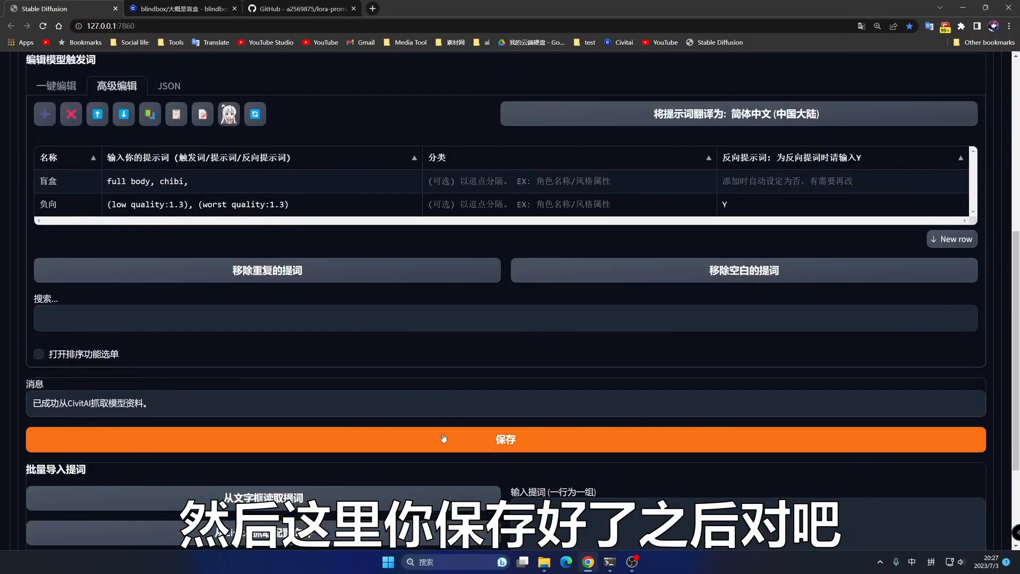
- Return to text-to-image (文生图) and show the custom trigger-word list of the blindbox_v1_mix LoRA
scroll(69, 146, up, 7)
click(35, 119)
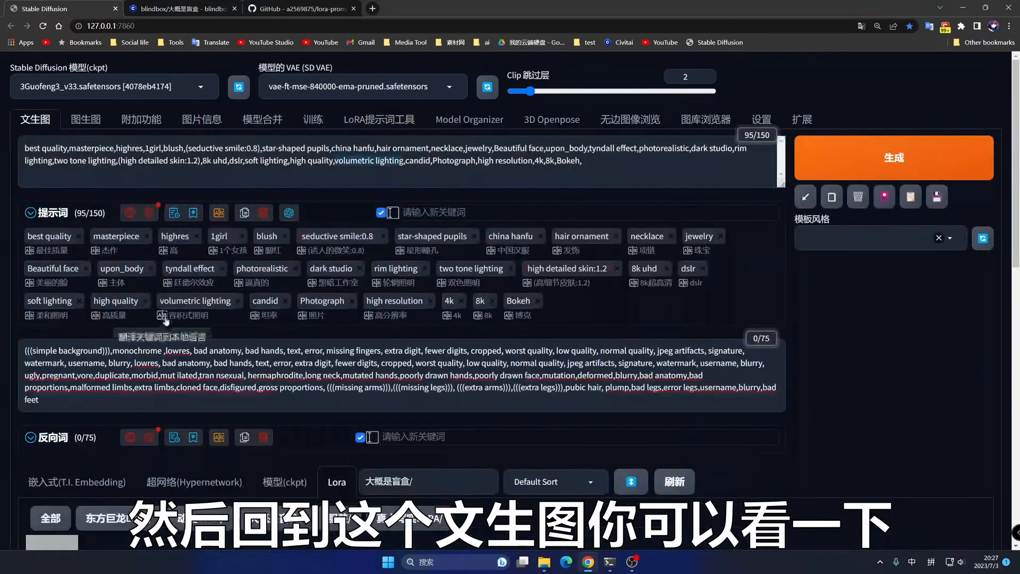
scroll(400, 307, down, 4)
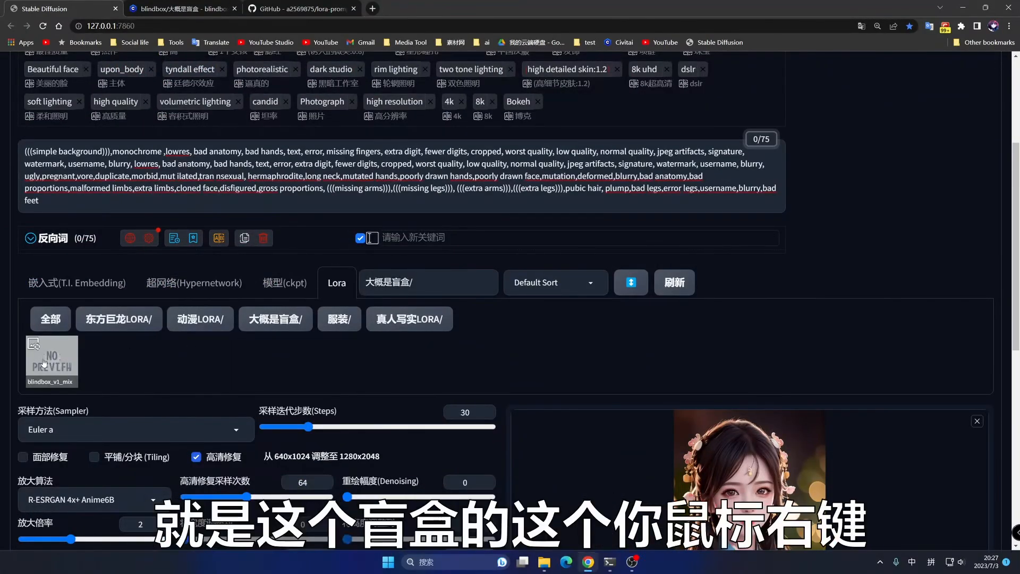
right_click(44, 363)
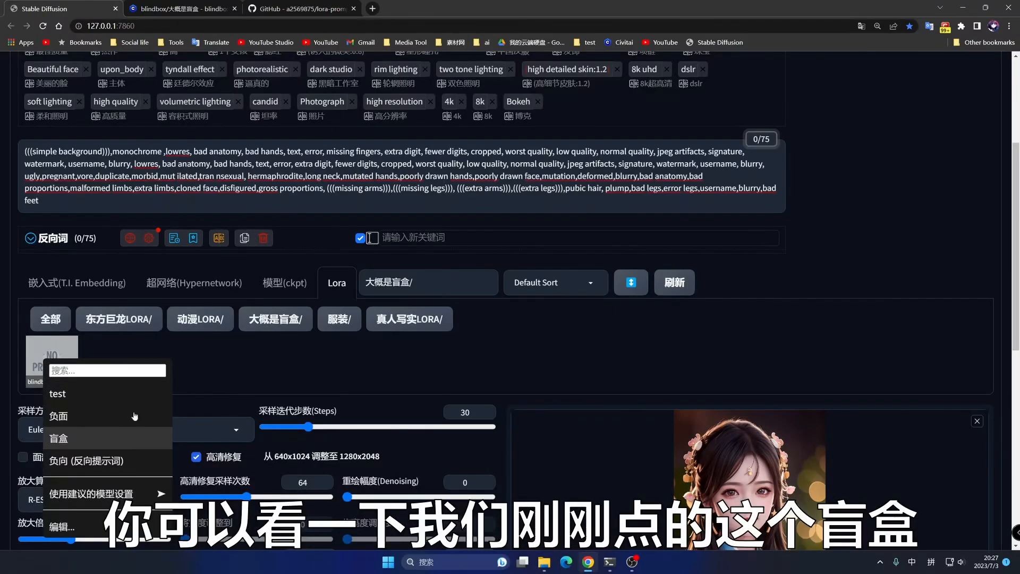
- Clear the existing positive and negative prompts on the text-to-image page
scroll(955, 119, up, 3)
scroll(955, 119, up, 2)
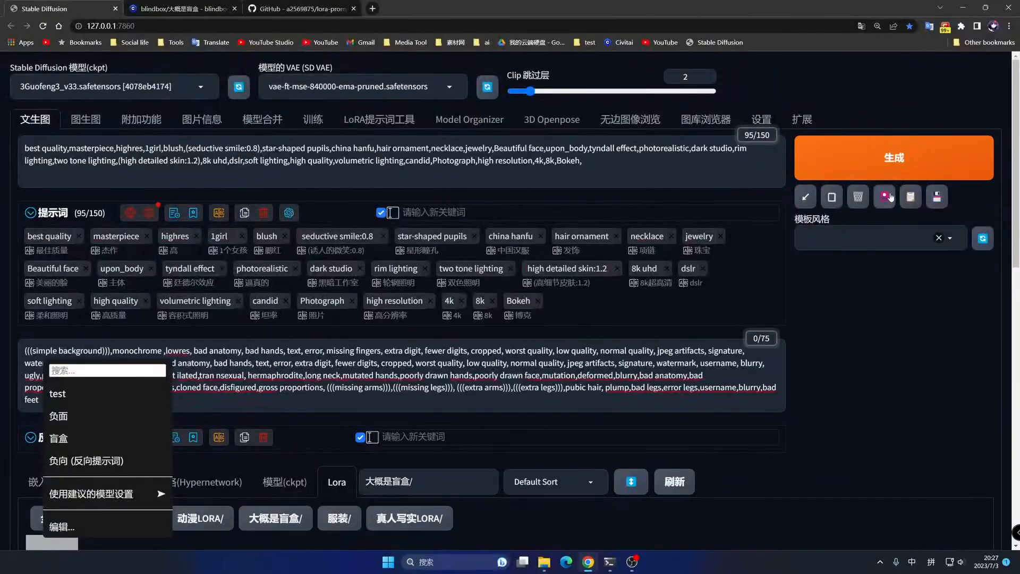
click(859, 196)
click(556, 82)
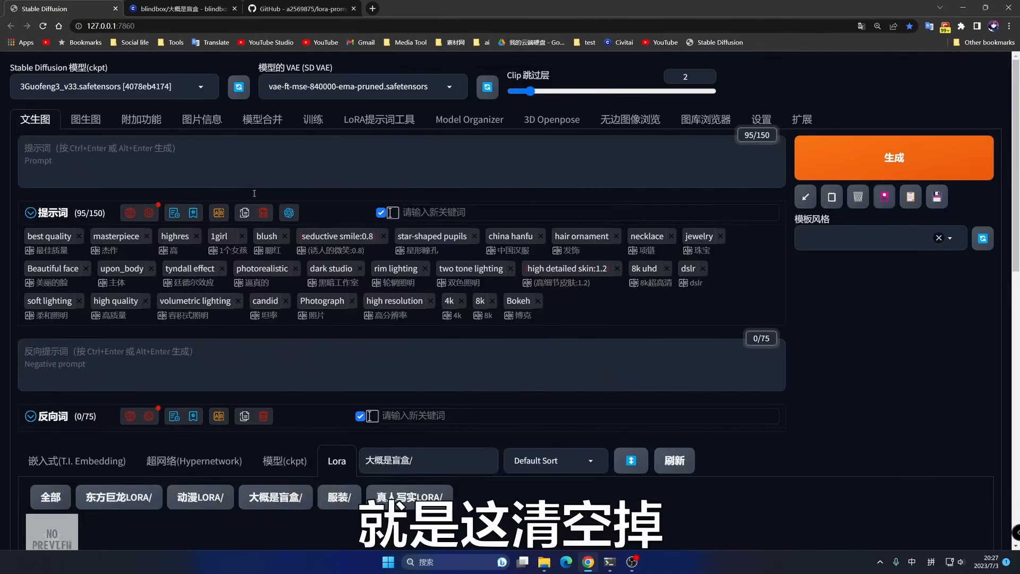
- Insert the blindbox_v1_mix LoRA into the prompt and check its tag <lora:blindbox_v1_mix:1>
scroll(377, 310, down, 5)
scroll(378, 309, down, 1)
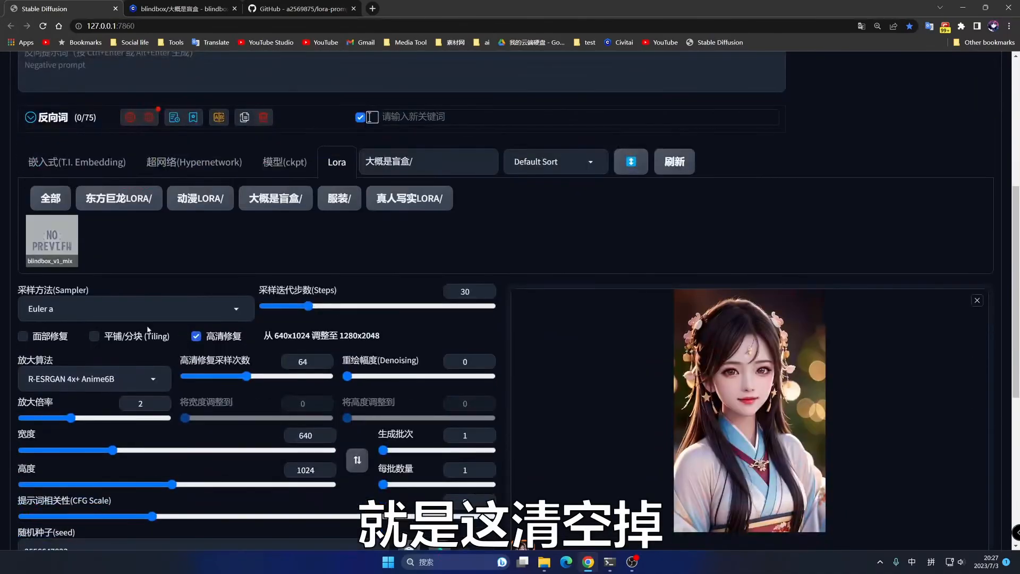
right_click(35, 243)
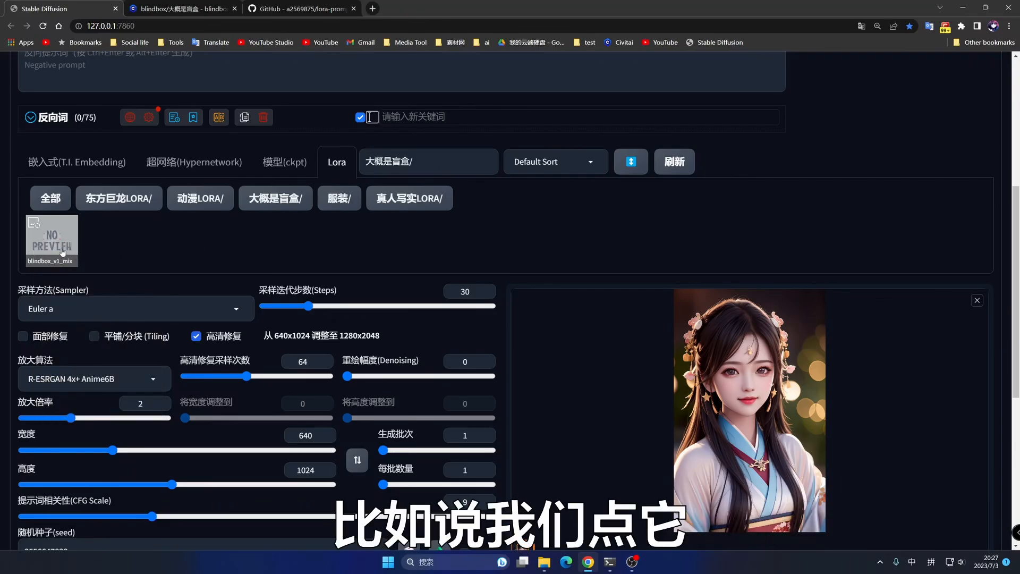
click(62, 251)
scroll(111, 248, up, 6)
drag(120, 148, 26, 148)
click(25, 148)
- Add the 盲盒 trigger words "full body, chibi," to the prompt from the blindbox LoRA's trigger-word list and check them
scroll(61, 291, down, 5)
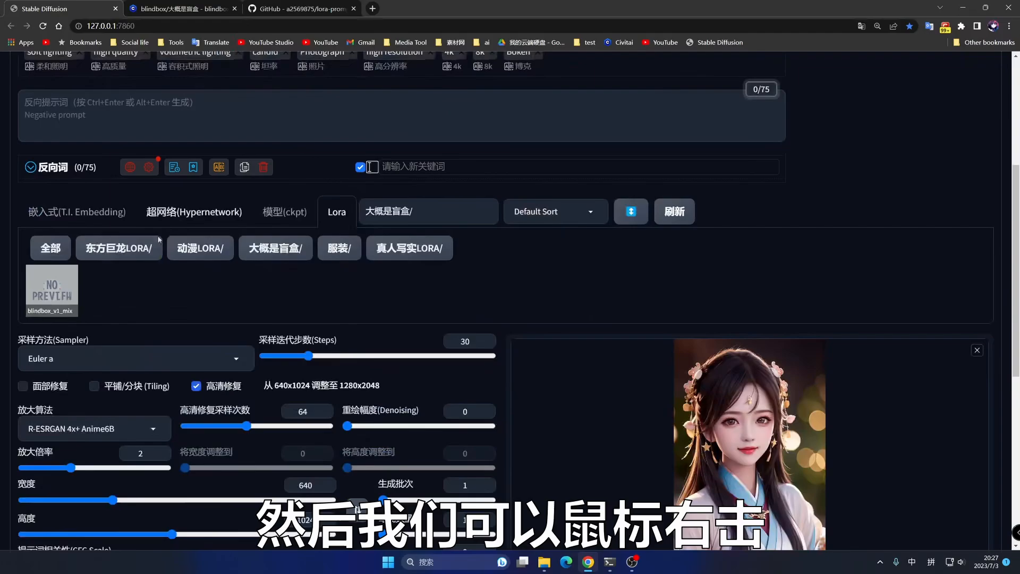
right_click(51, 290)
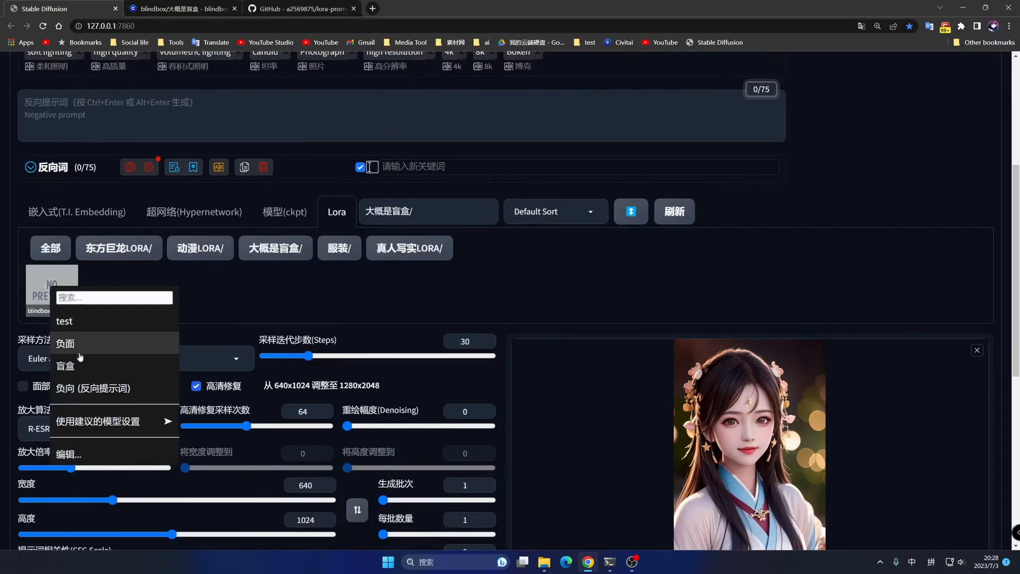
click(147, 316)
scroll(147, 316, up, 5)
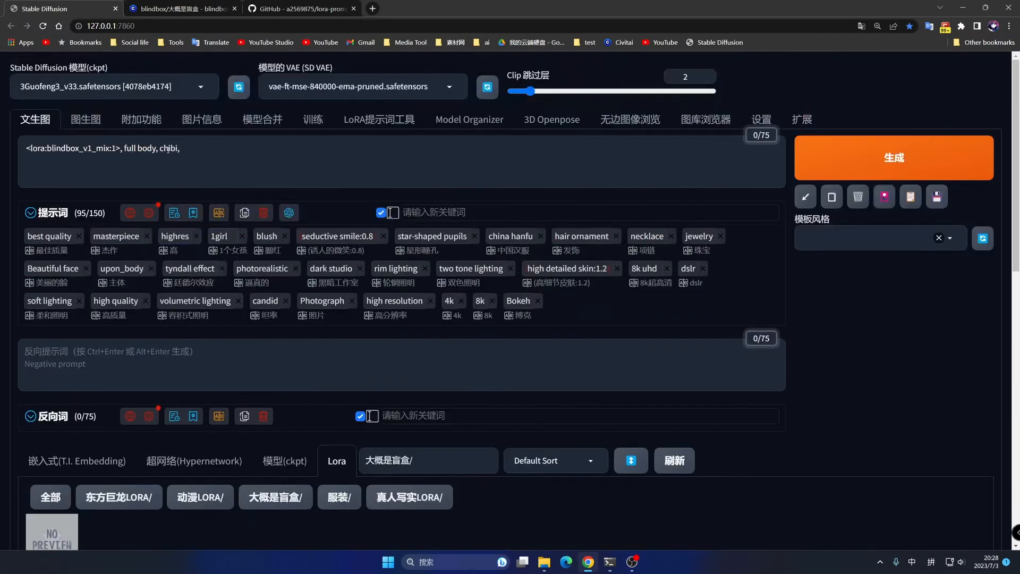
drag(180, 148, 122, 149)
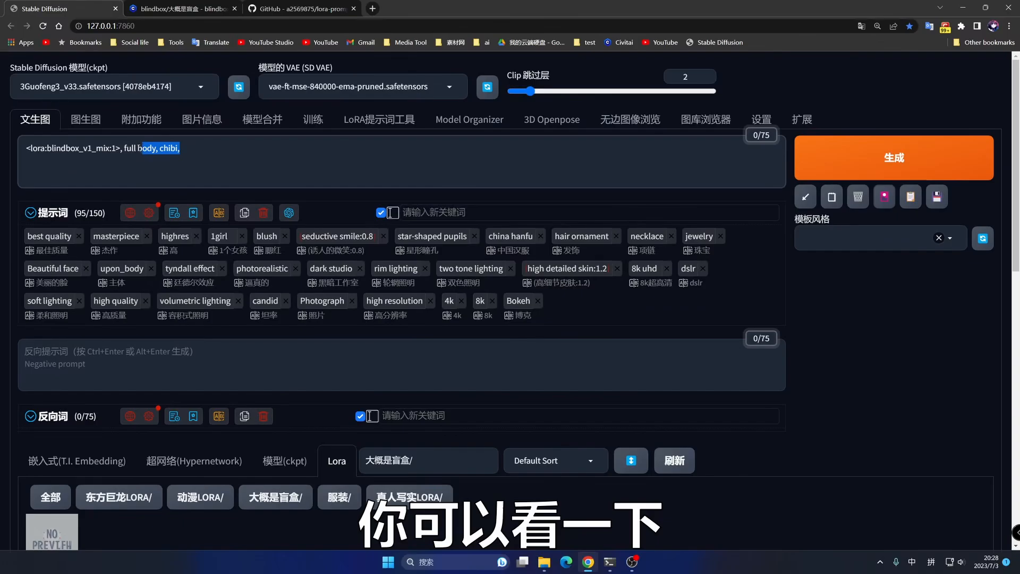
click(184, 157)
- Fill the negative prompt with the blindbox LoRA's 负向 (反向提示词) entry, "(low quality:1.3), (worst quality:1.3)"
scroll(63, 306, down, 4)
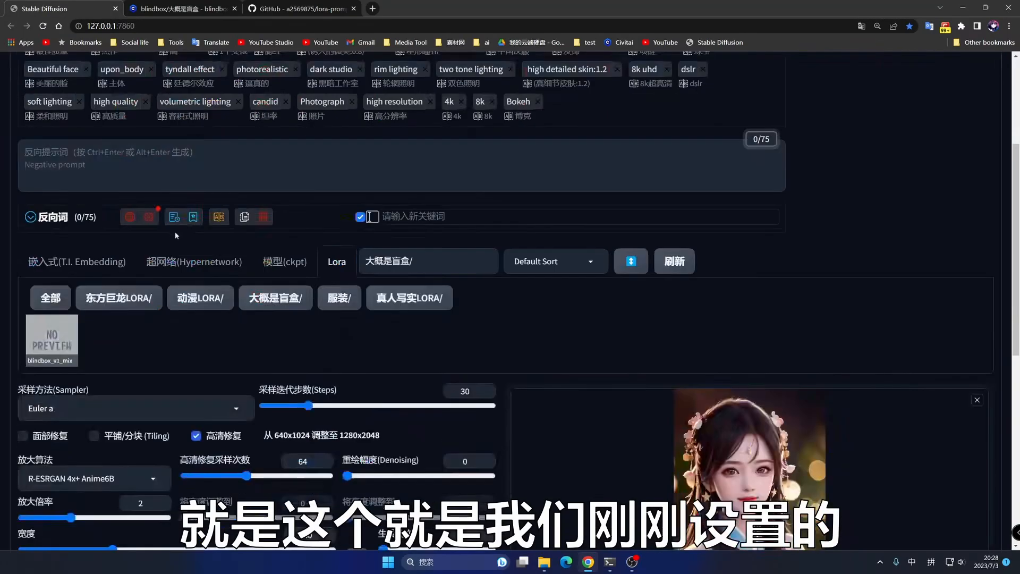
right_click(53, 338)
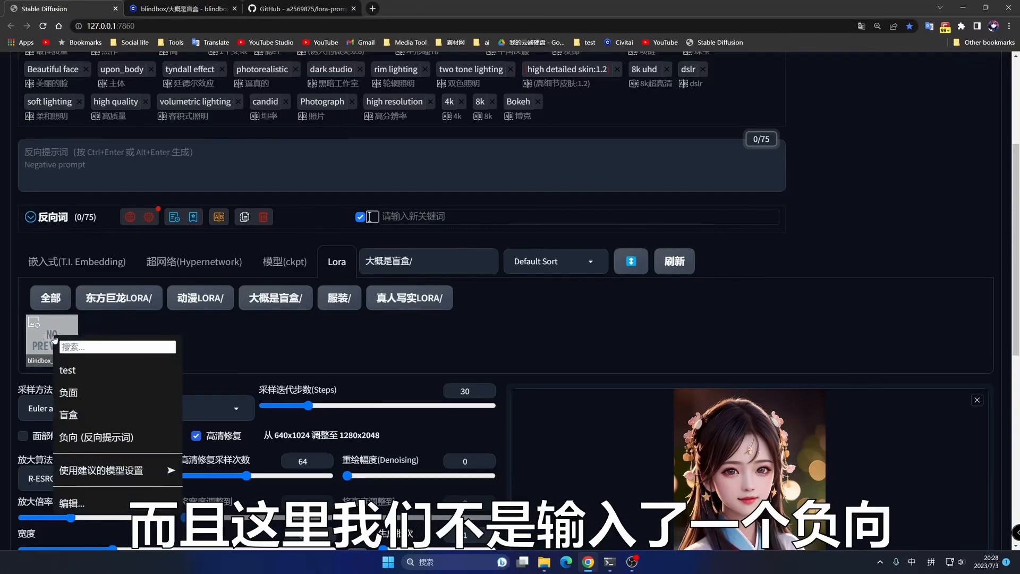
click(108, 436)
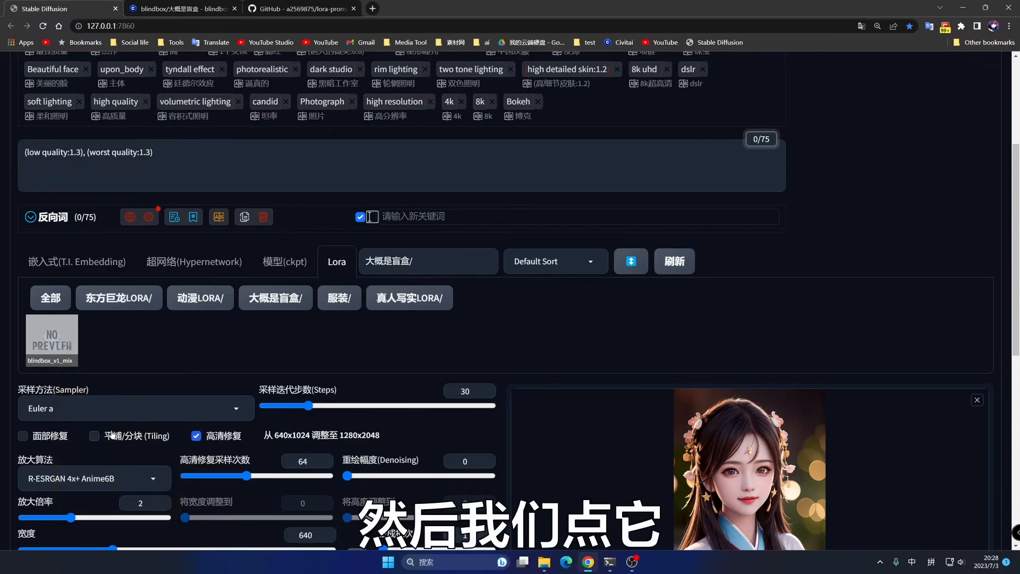
- Check the text filled into the negative prompt on the text-to-image page
scroll(107, 437, up, 3)
click(160, 301)
key(ctrl+a)
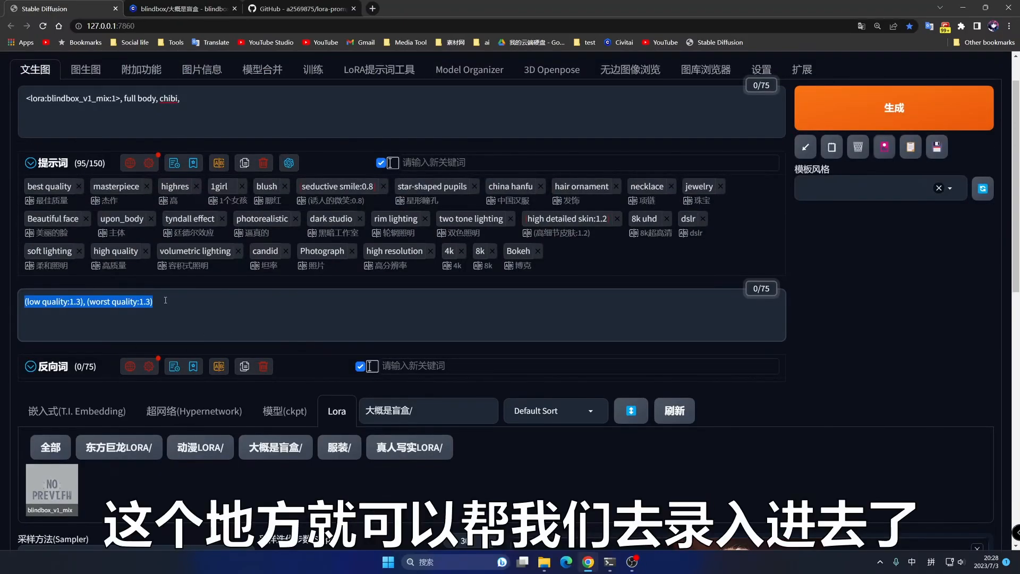
scroll(340, 312, down, 2)
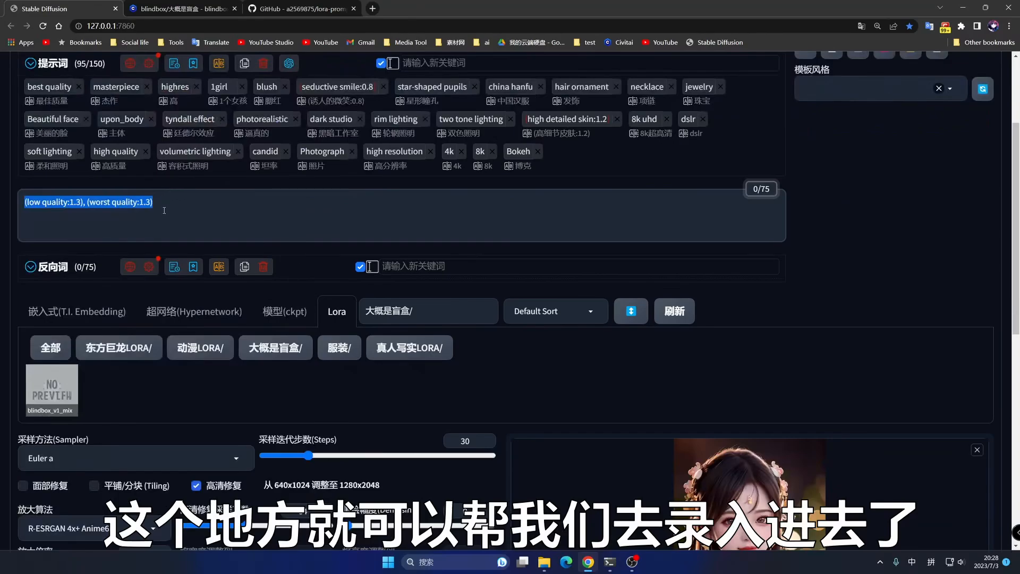
- Insert the blindbox LoRA with its suggested weight, <lora:blindbox_v1_mix:0.6>, and compare that weight with the one in the earlier tag
scroll(177, 241, down, 1)
right_click(53, 343)
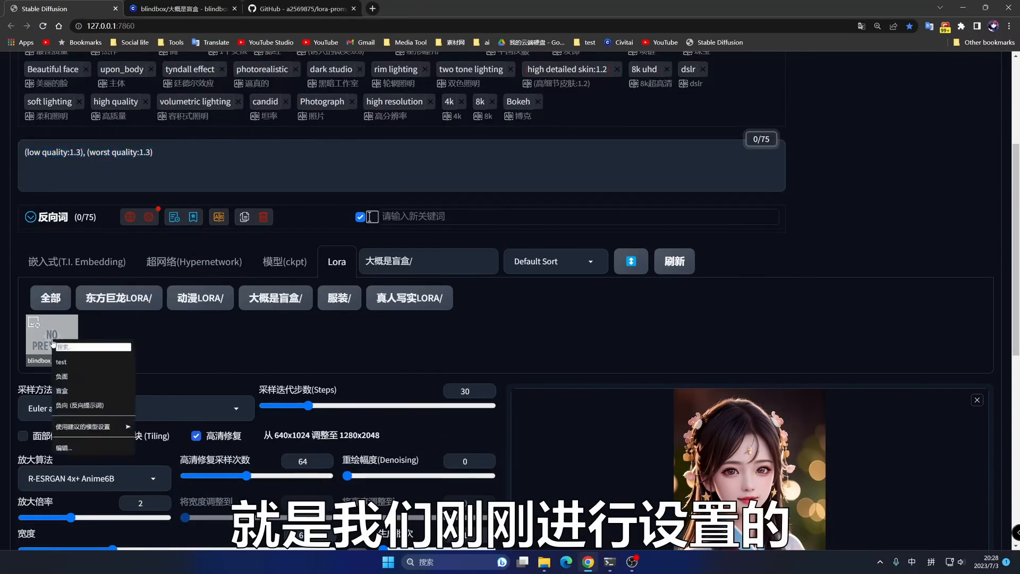
mouse_move(104, 474)
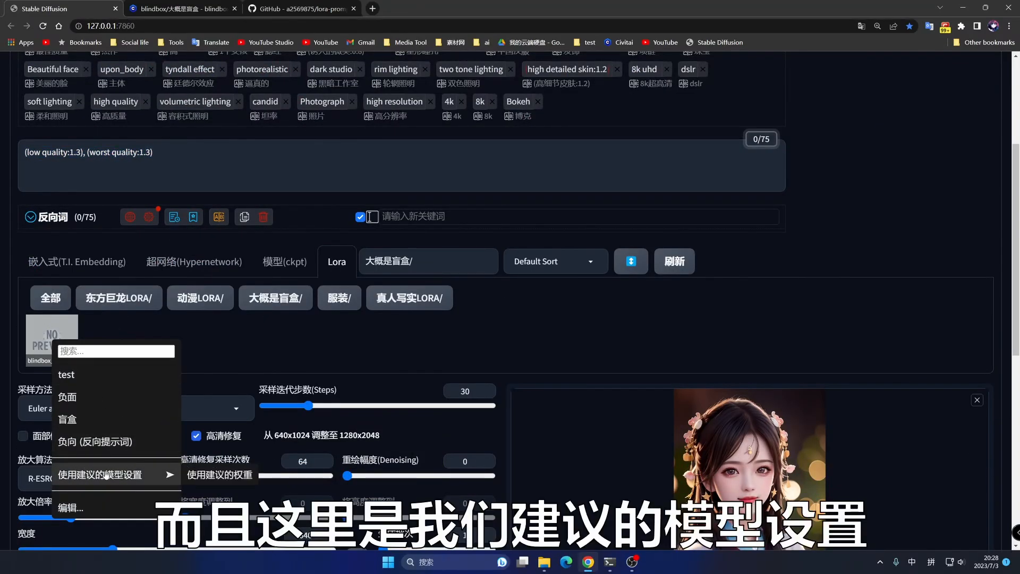
click(212, 476)
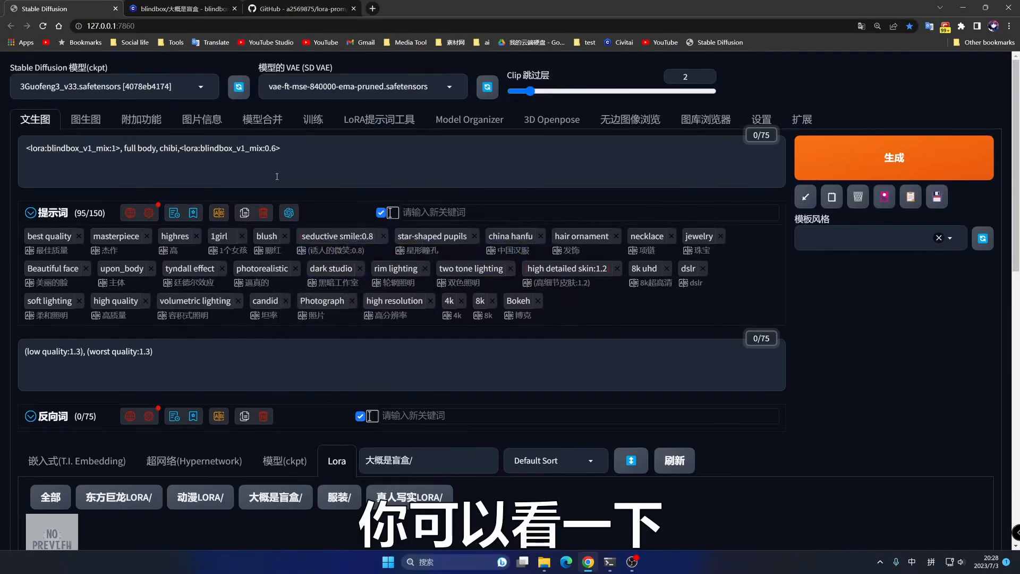
drag(280, 149, 182, 149)
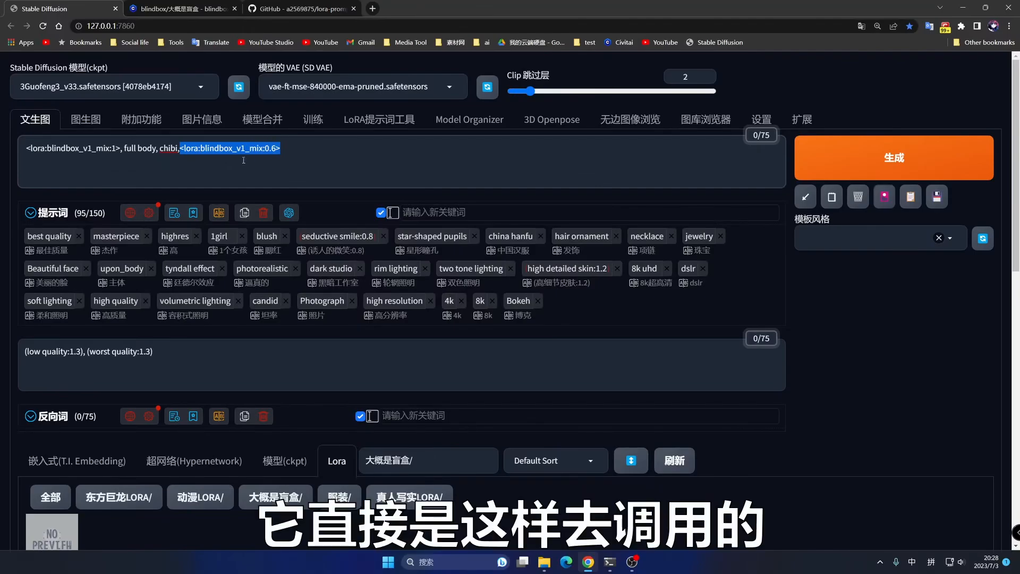
mouse_move(116, 148)
mouse_down()
mouse_move(101, 148)
mouse_move(111, 148)
mouse_up()
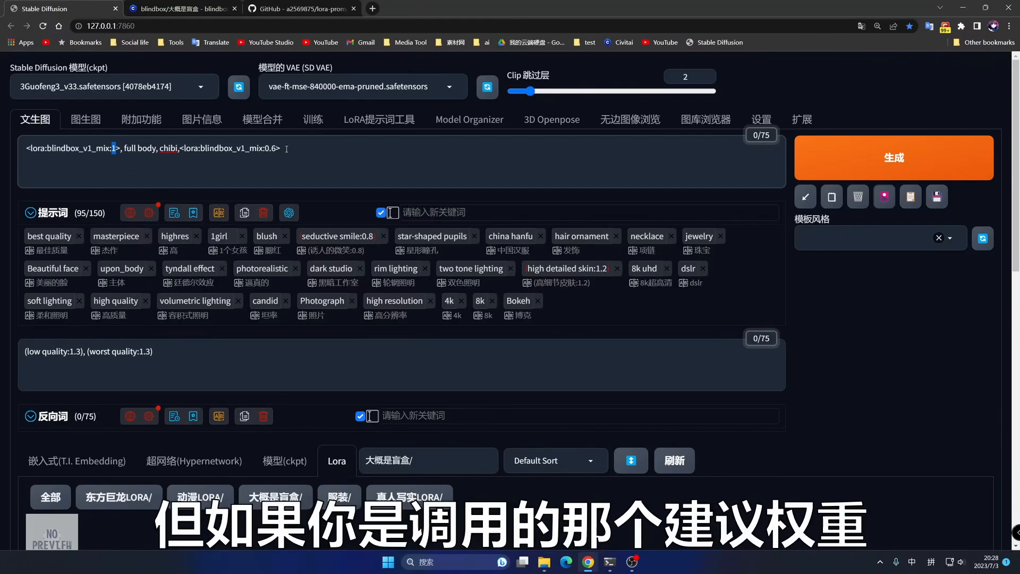
- Clear the whole positive prompt and bring up the blindbox_v1_mix LoRA's trigger-word list
drag(280, 149, 11, 154)
key(BackSpace)
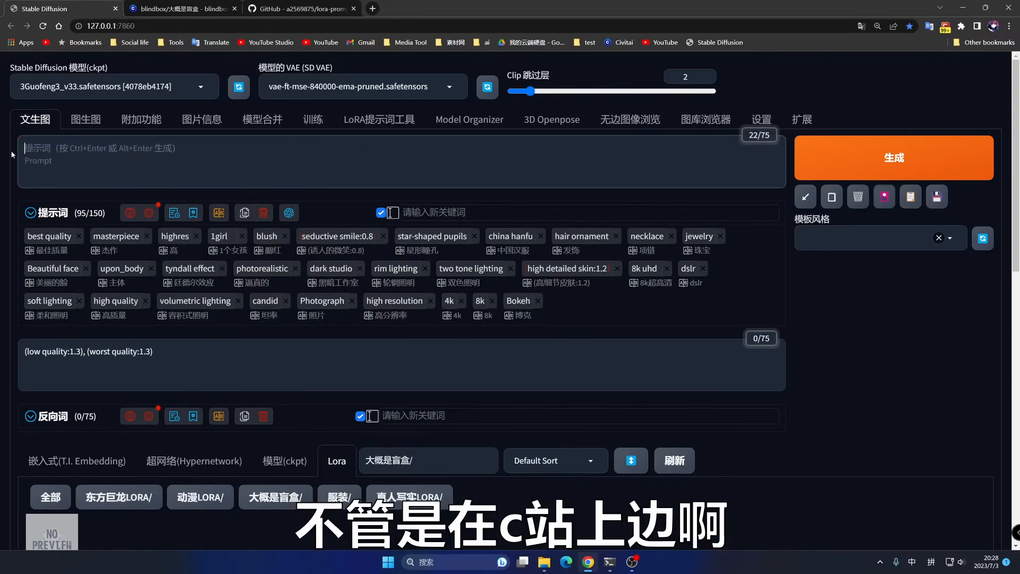
scroll(80, 281, down, 5)
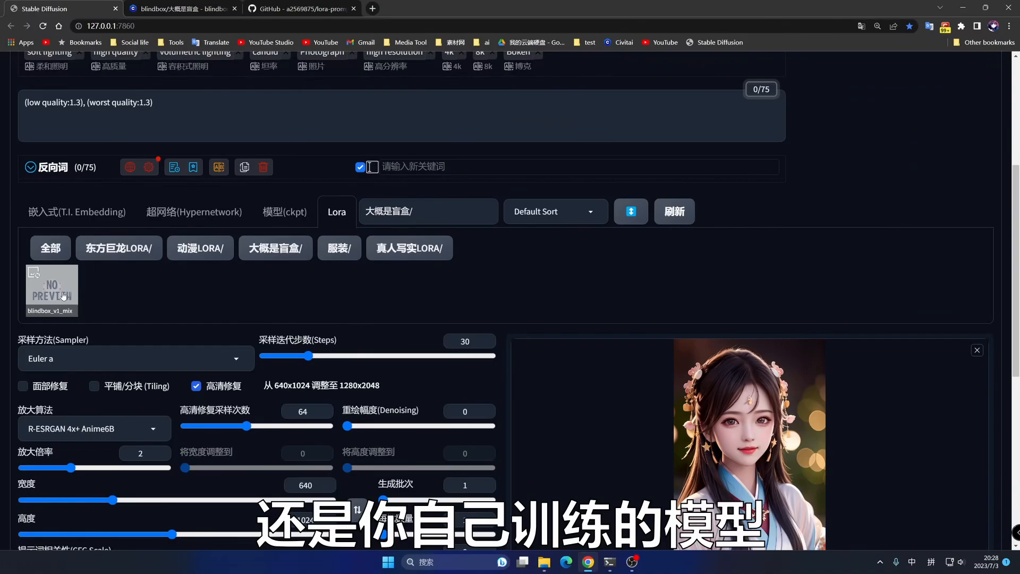
right_click(63, 293)
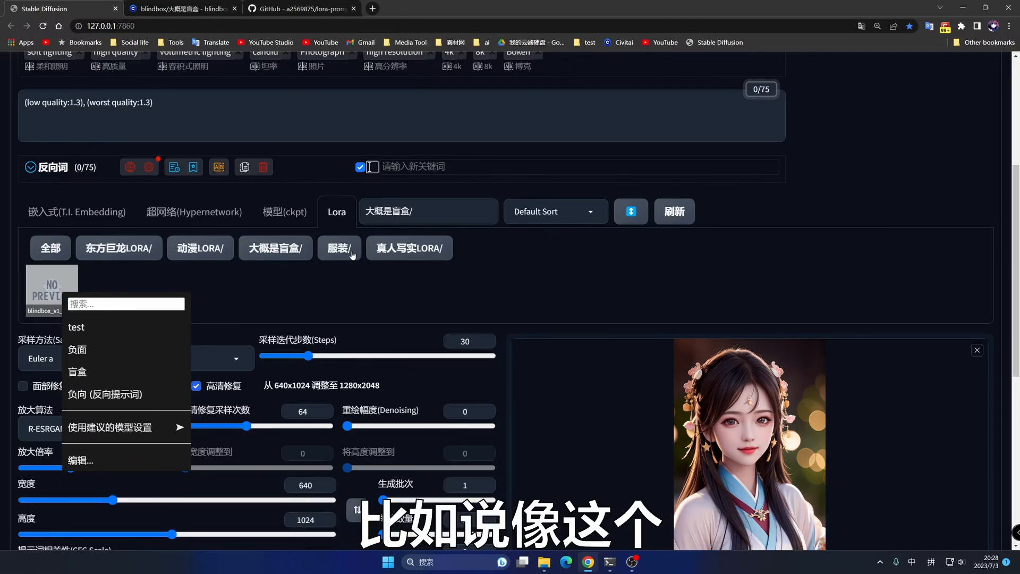
- Show the LoRAs in the 真人写实LORA/ category and open cuteGirlMix4_v10 for trigger-word editing
click(387, 253)
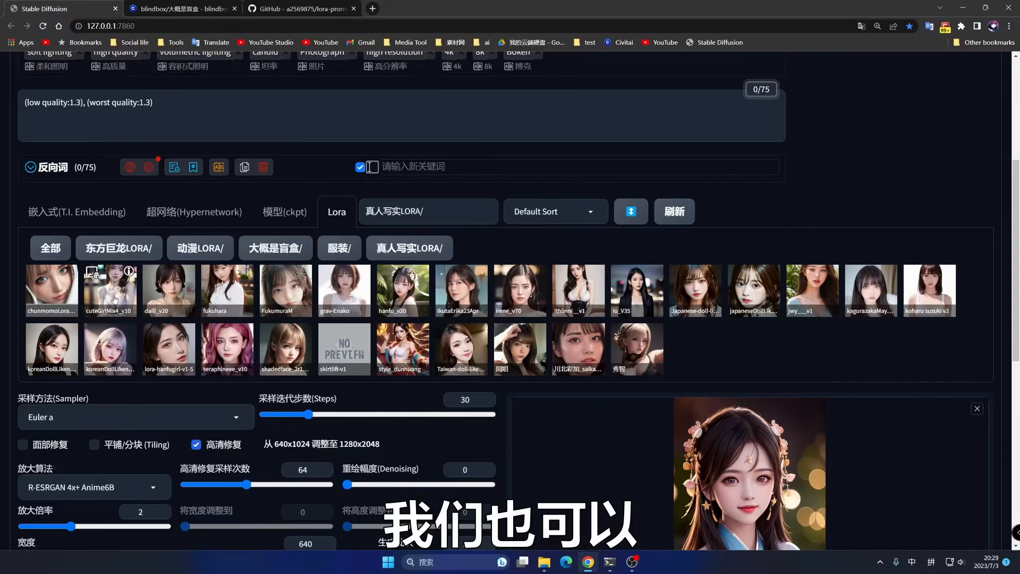
right_click(114, 297)
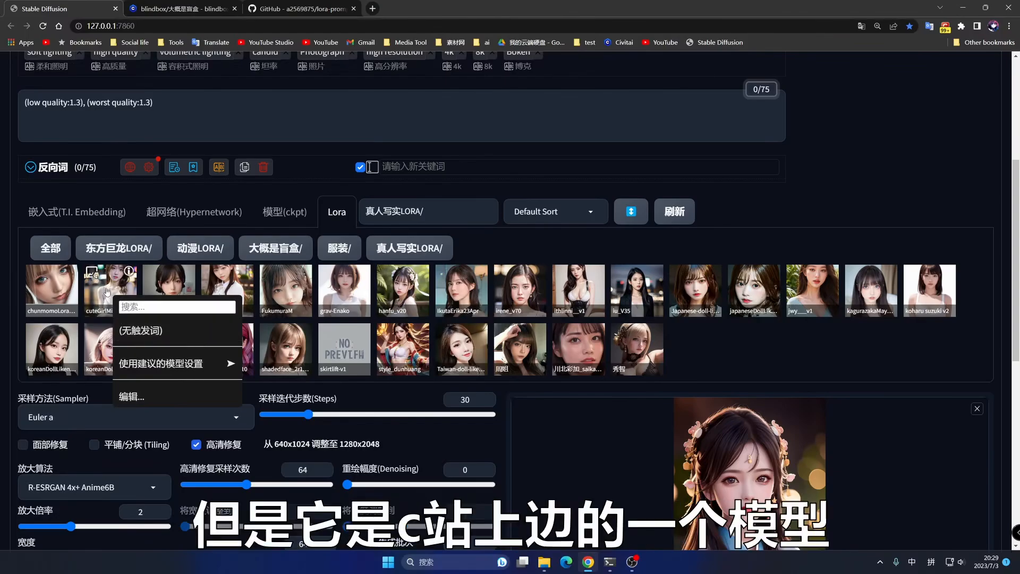
click(131, 396)
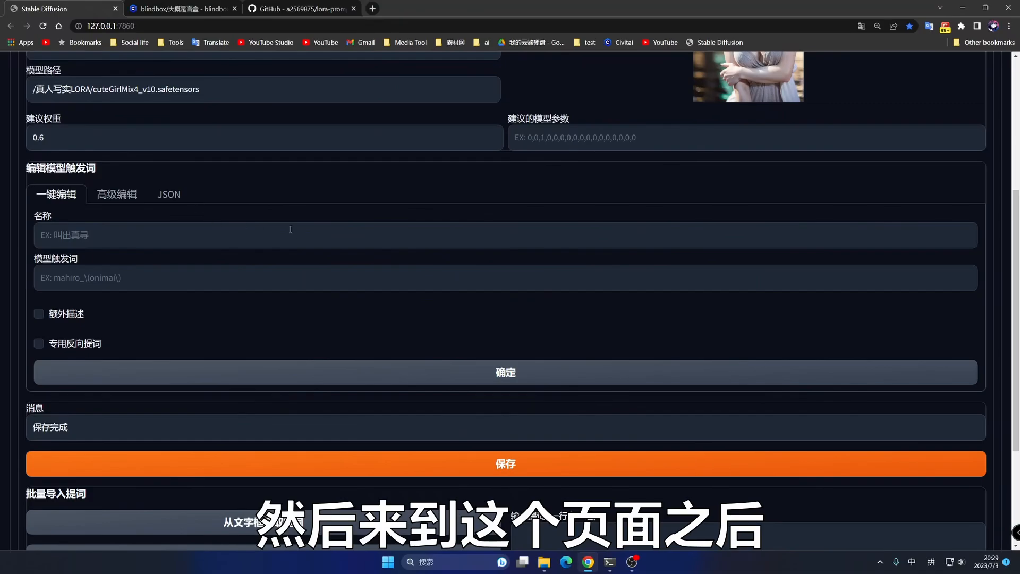
- Fetch the cuteGirlMix4_v10 configuration from CivitAI and check the trigger word in the advanced editing table
click(117, 194)
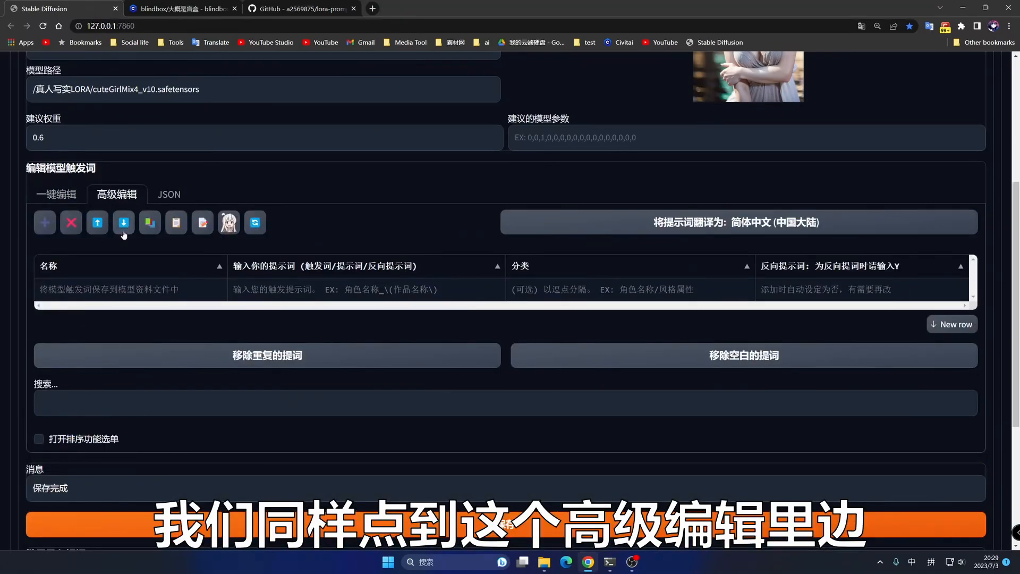
scroll(407, 264, down, 5)
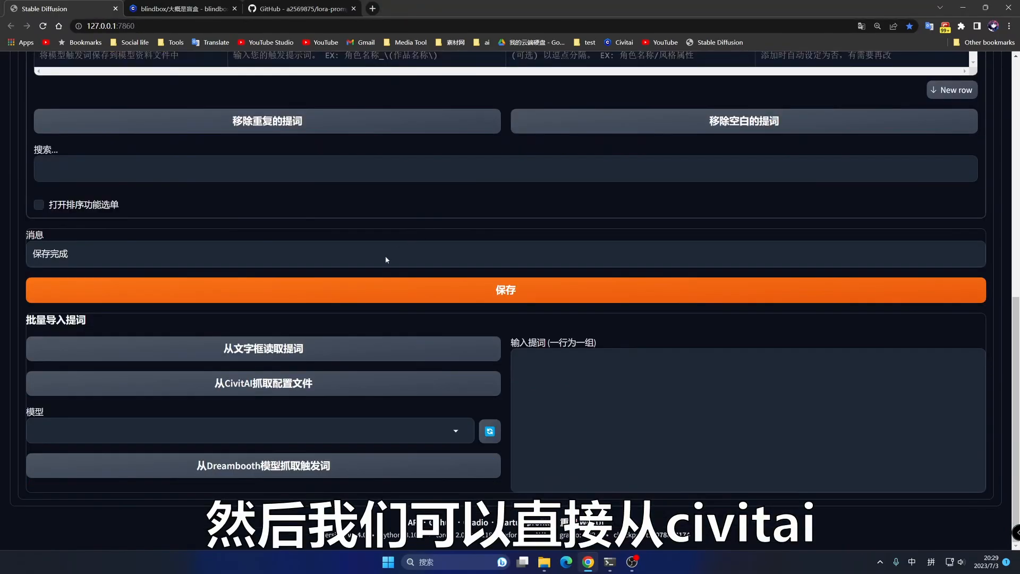
click(276, 383)
scroll(461, 274, up, 4)
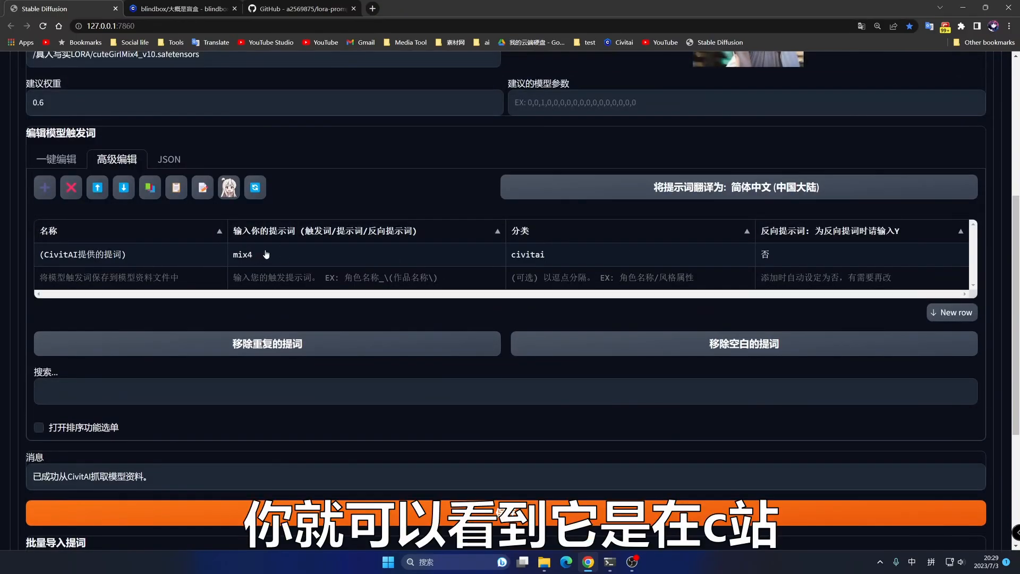
click(267, 254)
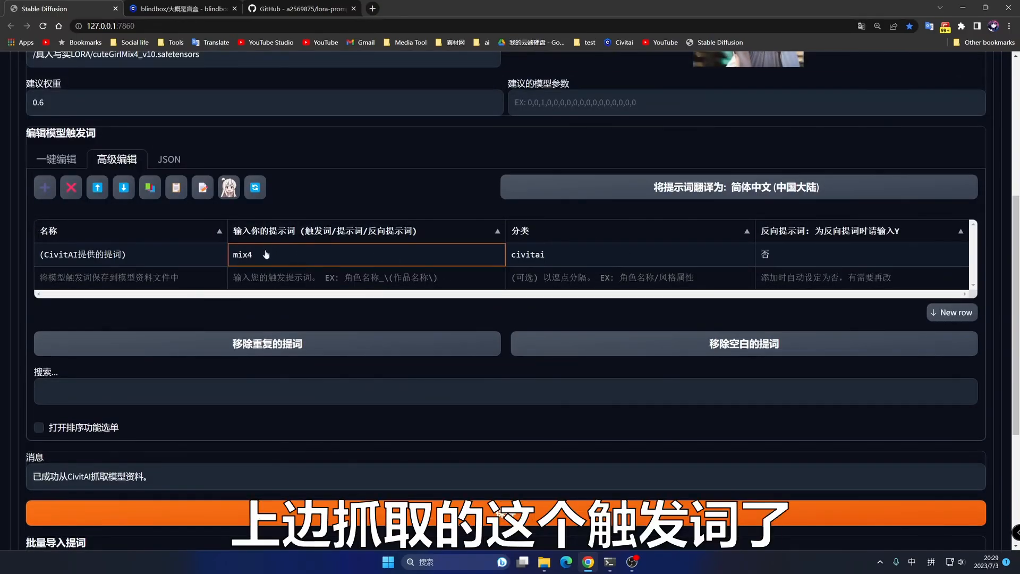
- Switch to Civitai, search the models for "cut" and open the Cute_girl_mix4 page
click(128, 5)
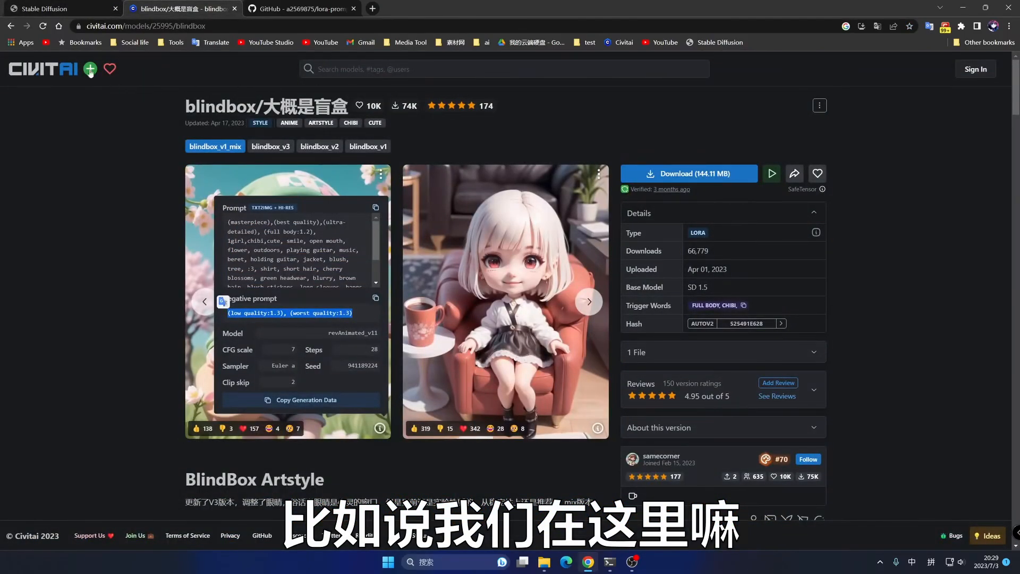
click(10, 25)
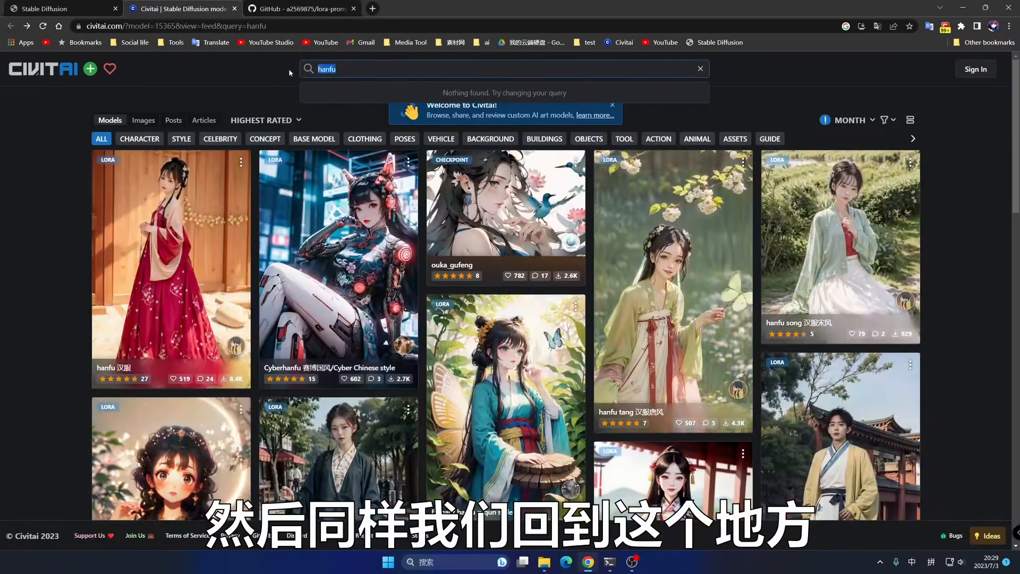
key(BackSpace)
text(c)
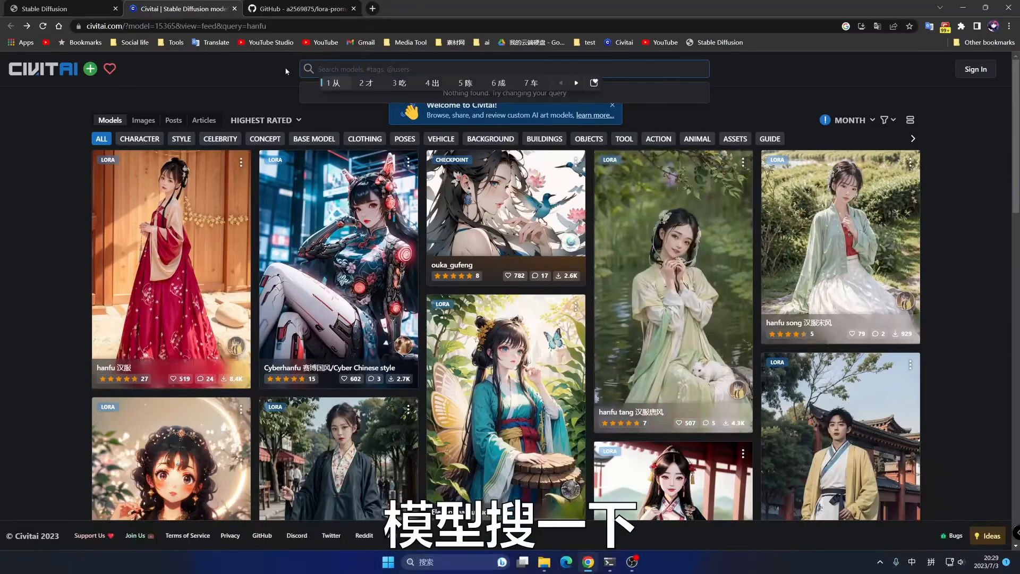
text(u't)
key(shift)
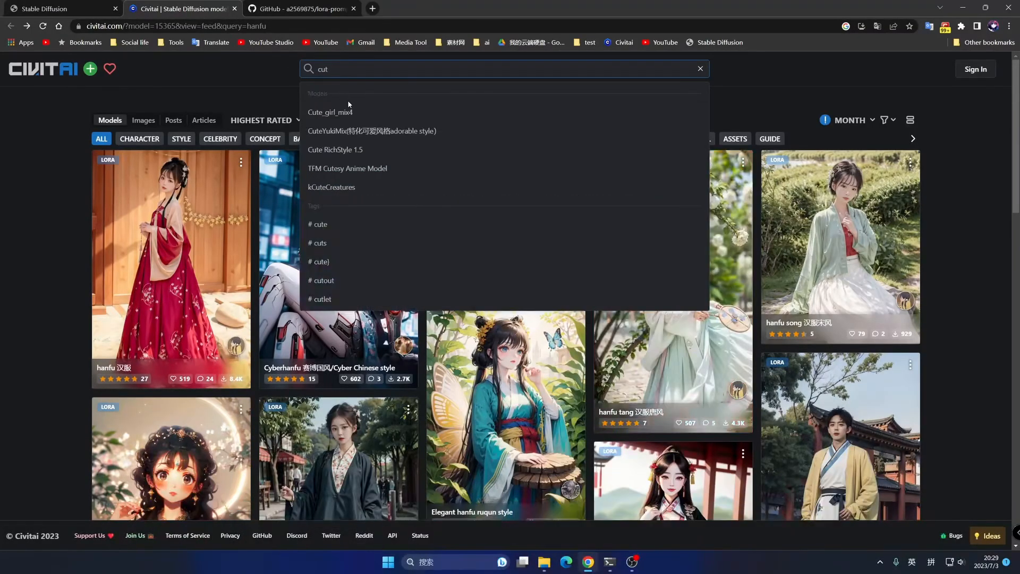
click(337, 112)
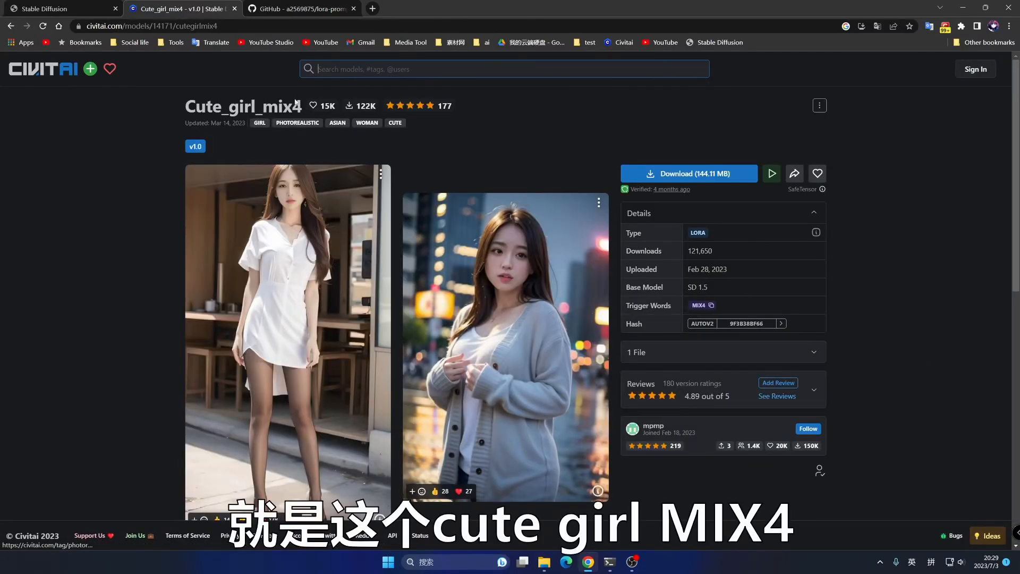
- Copy the trigger word from the Cute_girl_mix4 page and try to paste it into the blank row of the LoRA's trigger-word table
click(711, 307)
click(1, 4)
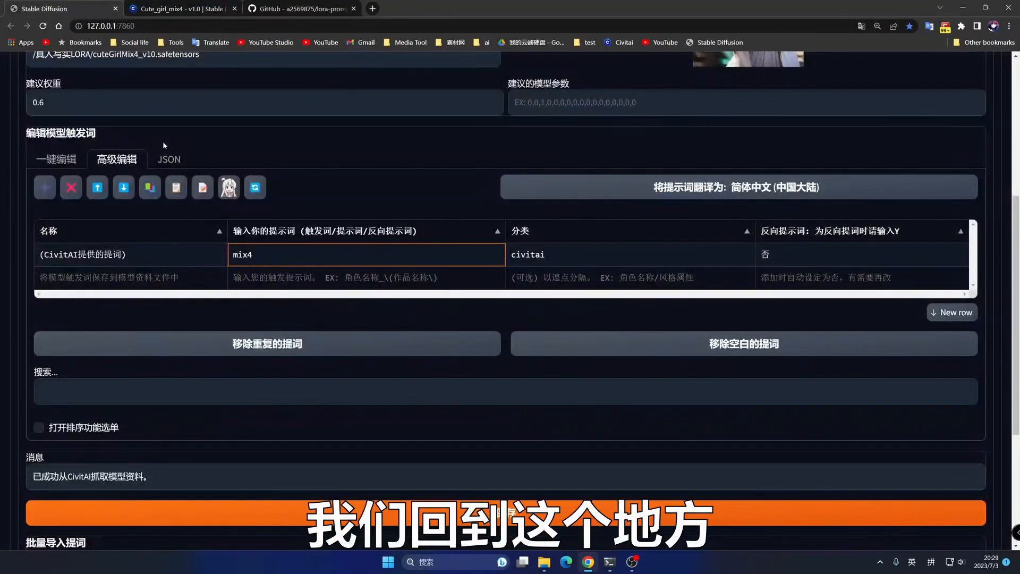
scroll(163, 141, up, 1)
scroll(196, 161, down, 1)
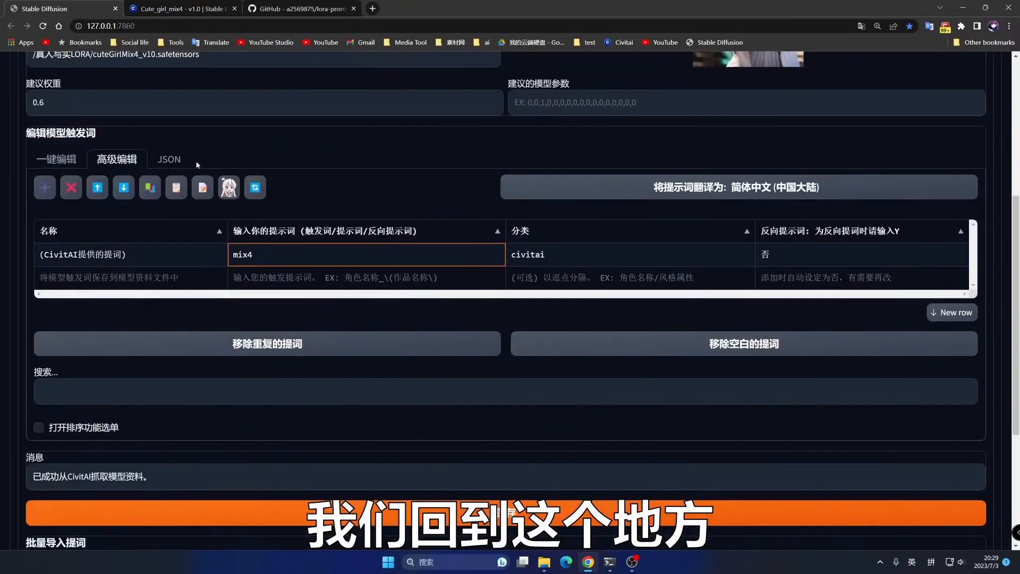
click(261, 276)
click(261, 276)
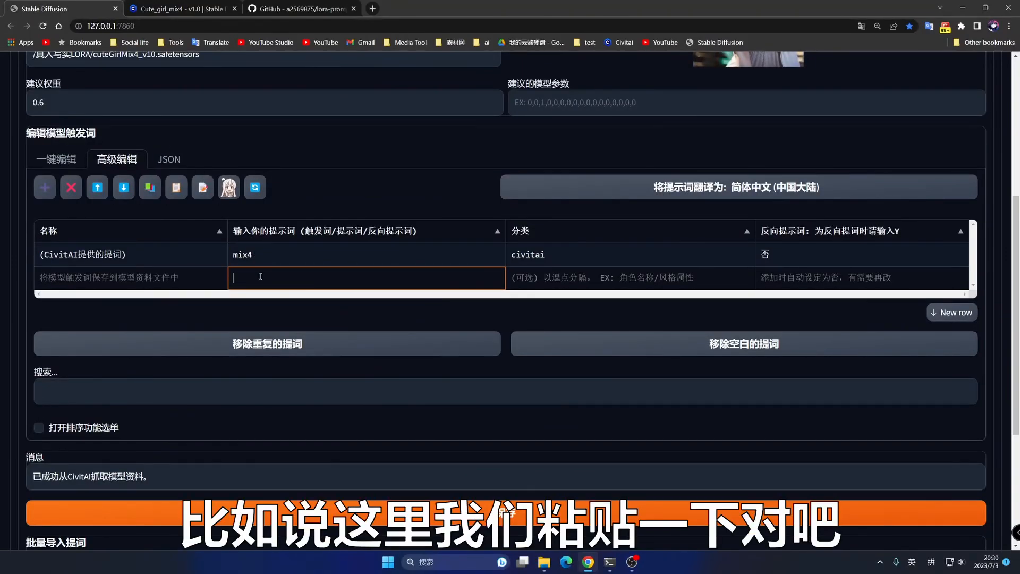
key(ctrl+v)
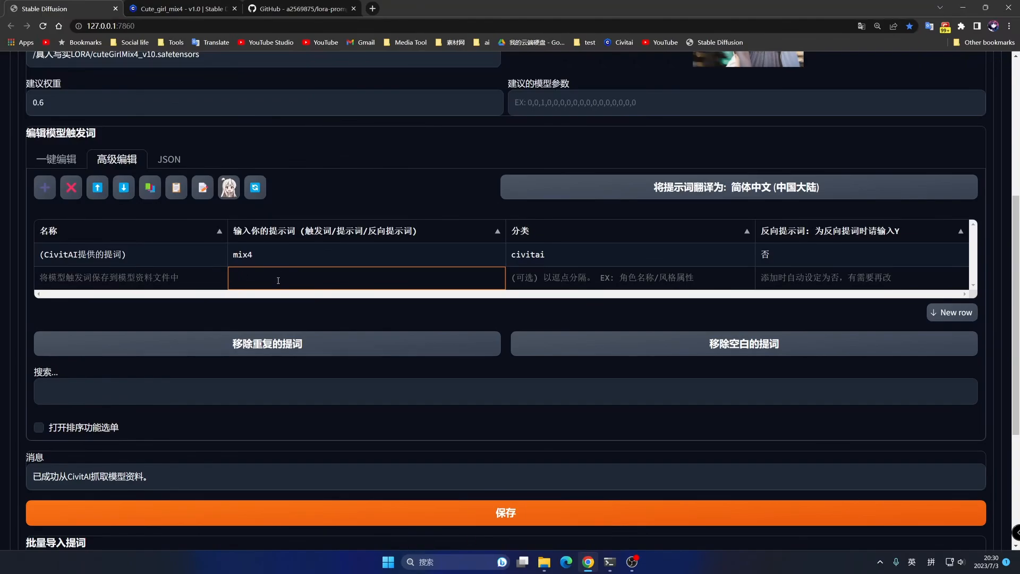
click(205, 281)
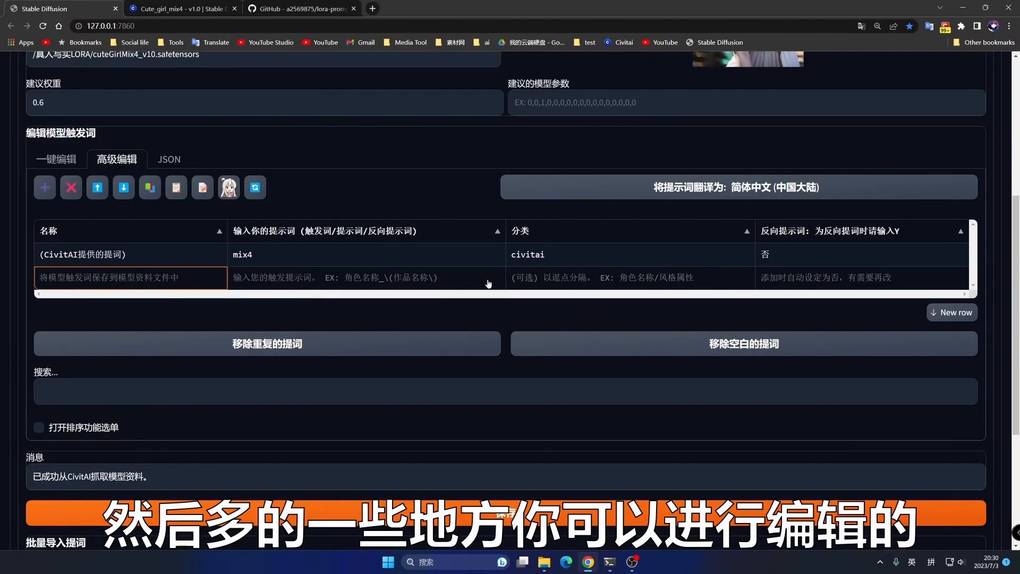
- Copy the negative prompt of the second Cute_girl_mix4 sample image on Civitai and return to the trigger-word table
click(291, 9)
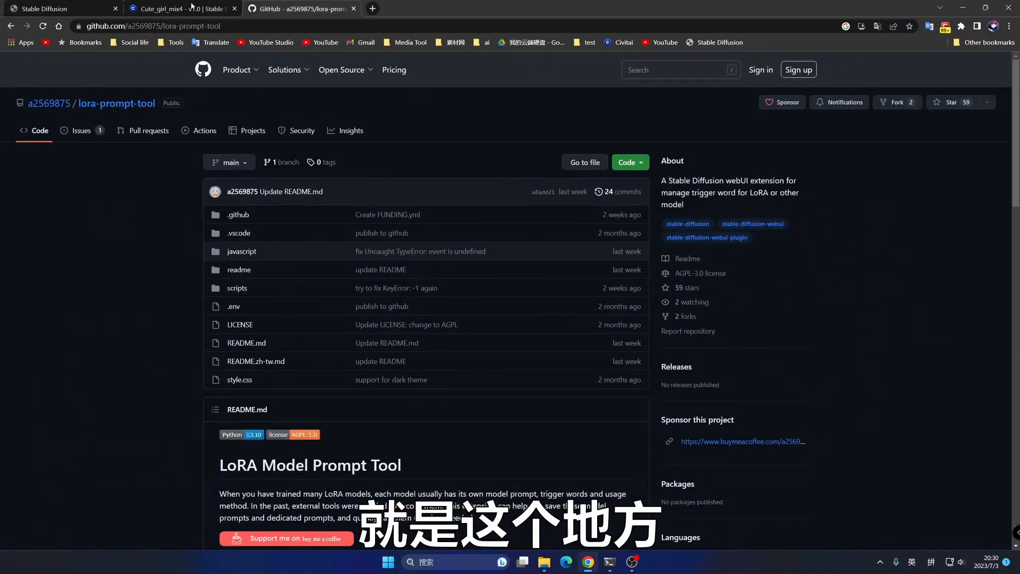
click(193, 6)
click(598, 491)
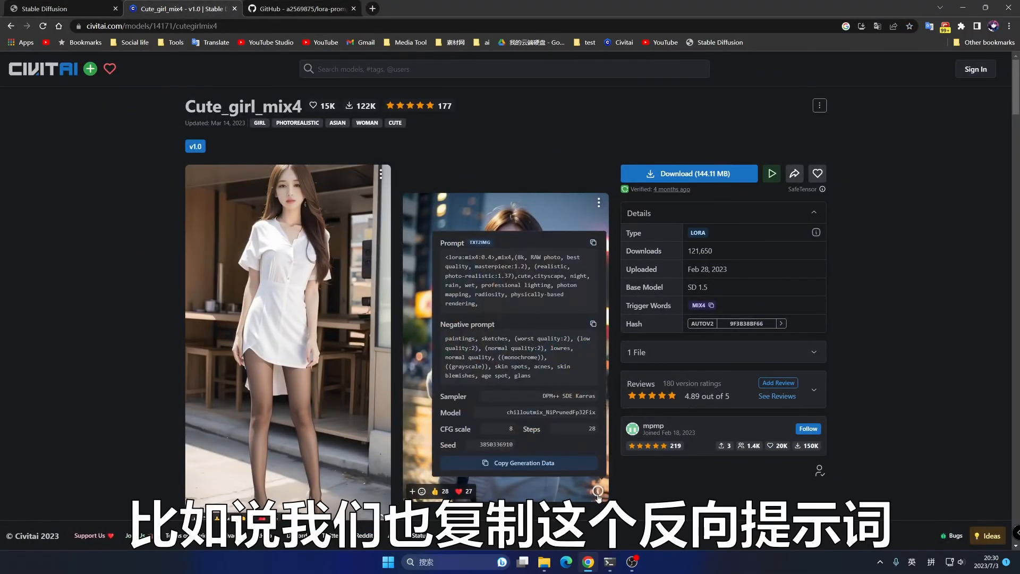
drag(540, 380, 447, 338)
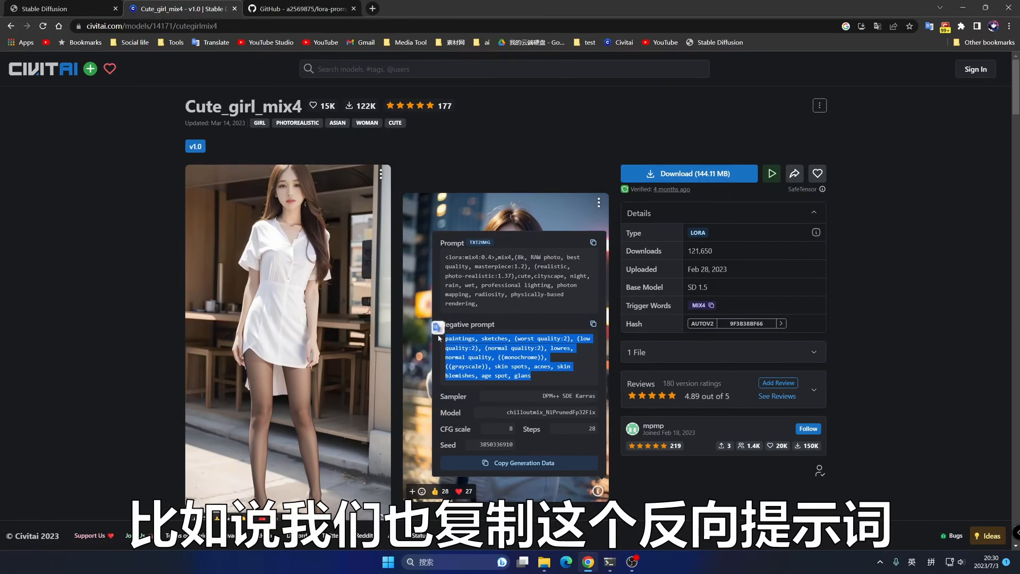
click(50, 9)
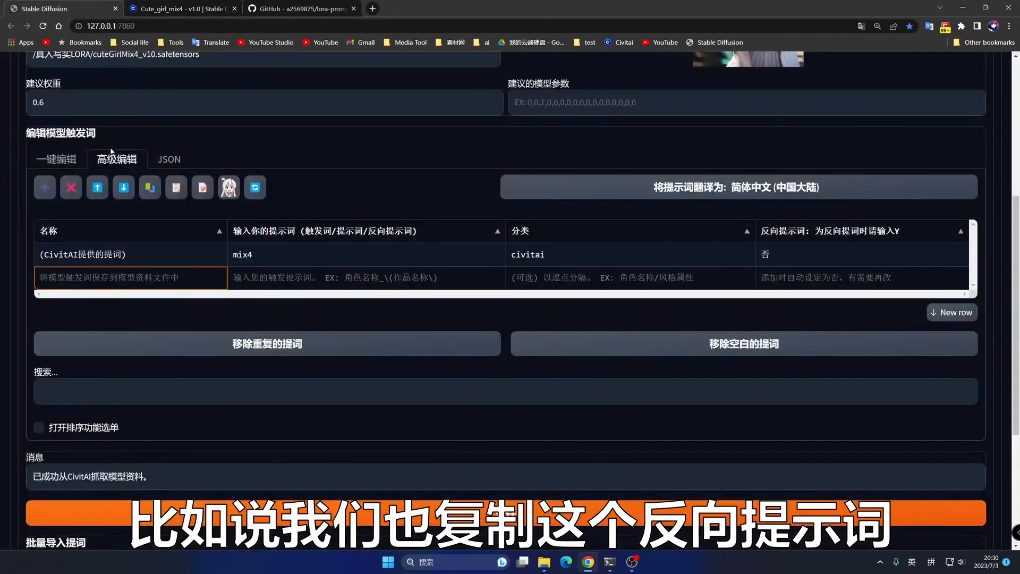
- Name the blank row of the trigger-word table 反向提示词
click(78, 278)
text(fanxian)
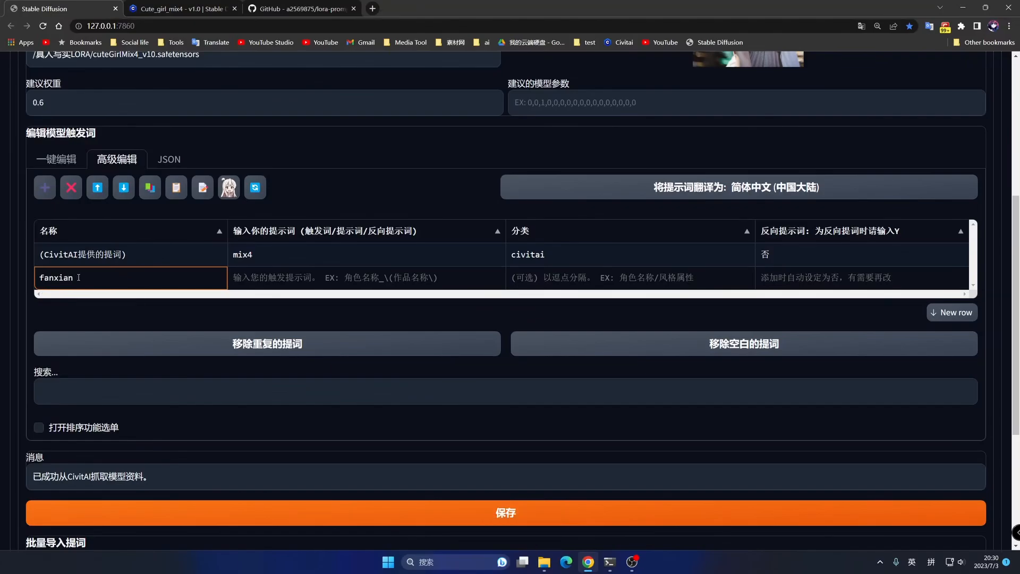
text(fanxiang)
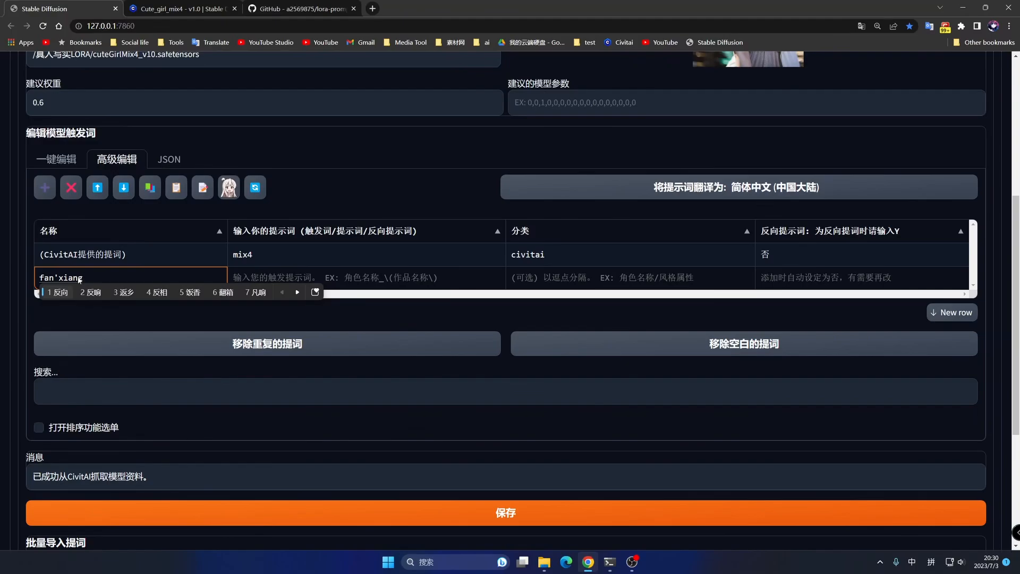
key(space)
text(tishici)
key(space)
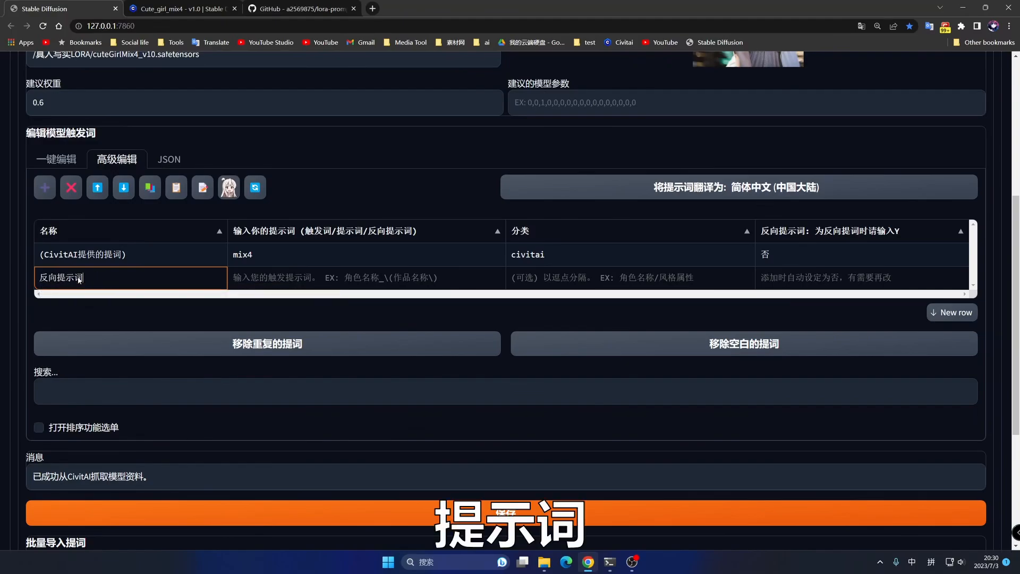
- Rename the CivitAI-provided row of the trigger-word table to 触发词
click(139, 258)
double_click(128, 255)
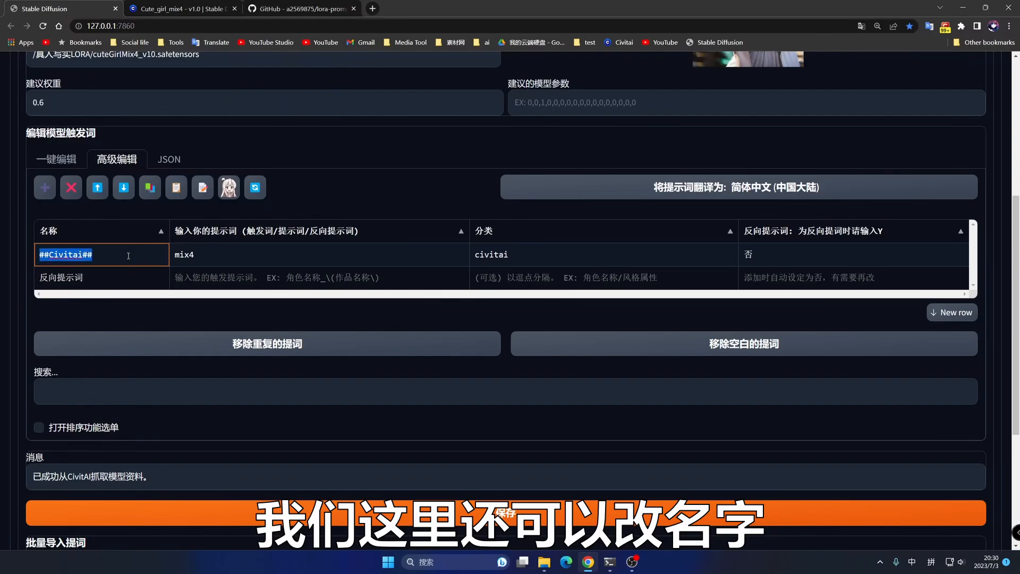
text(chufa)
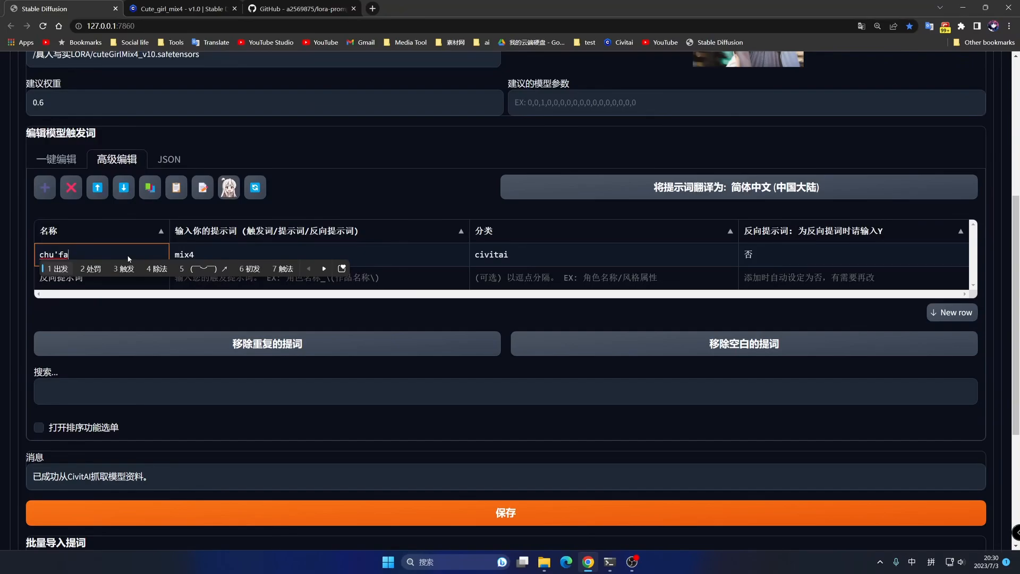
text(3ci)
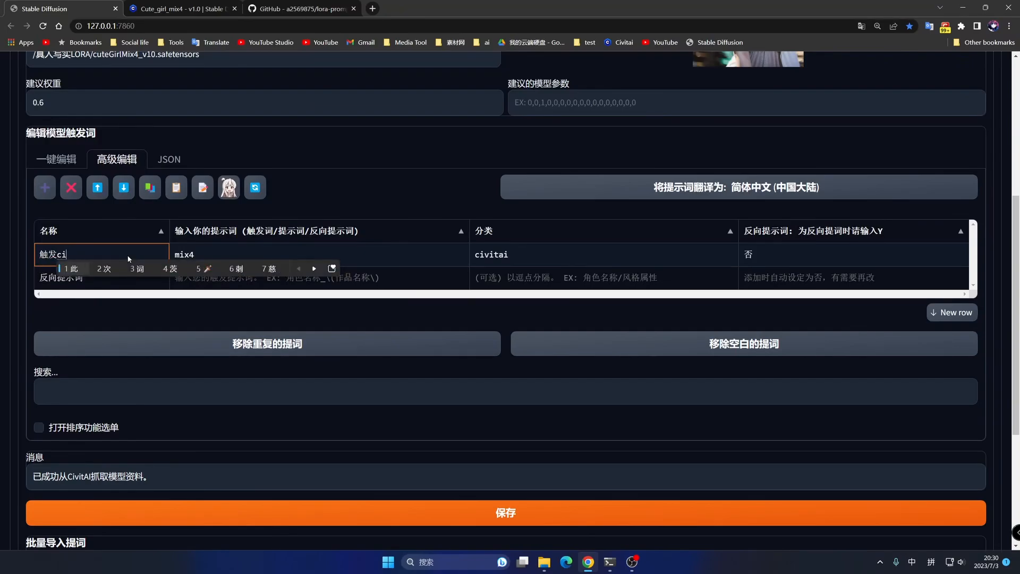
text(3)
- Paste the copied negative prompt into the 反向提示词 row and mark that row as a negative prompt with Y
click(250, 278)
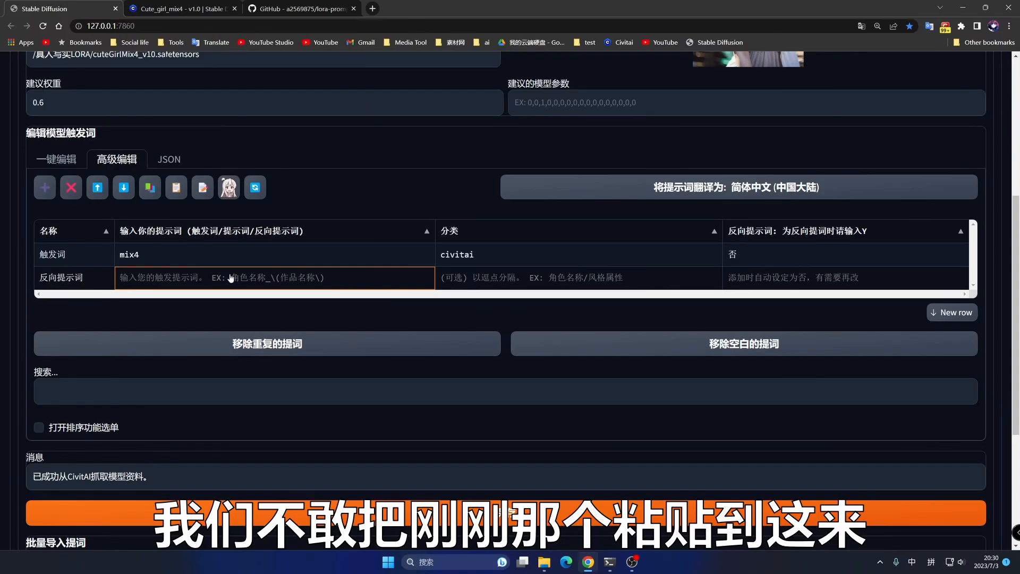
key(ctrl+v)
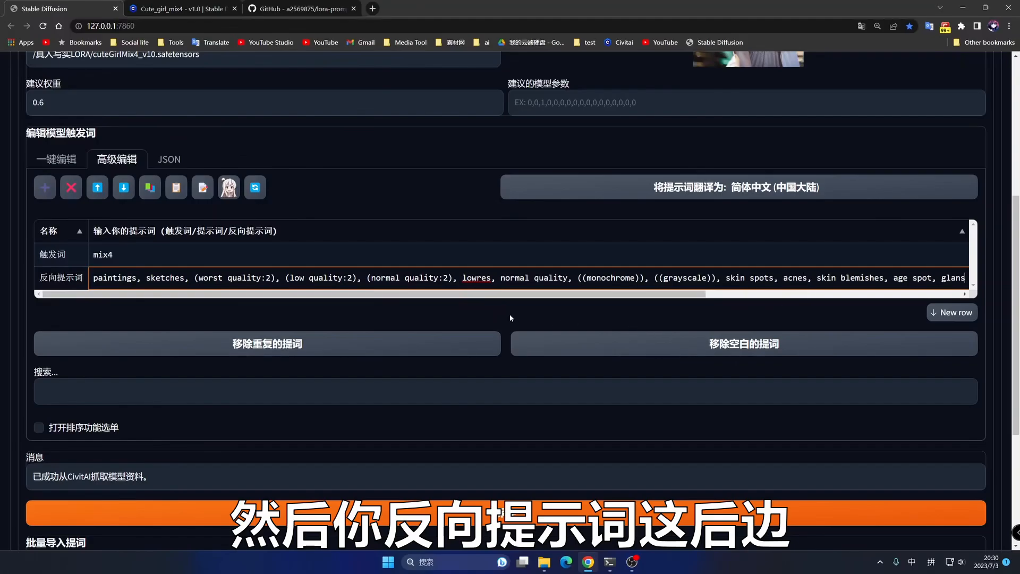
drag(486, 294, 741, 294)
click(824, 279)
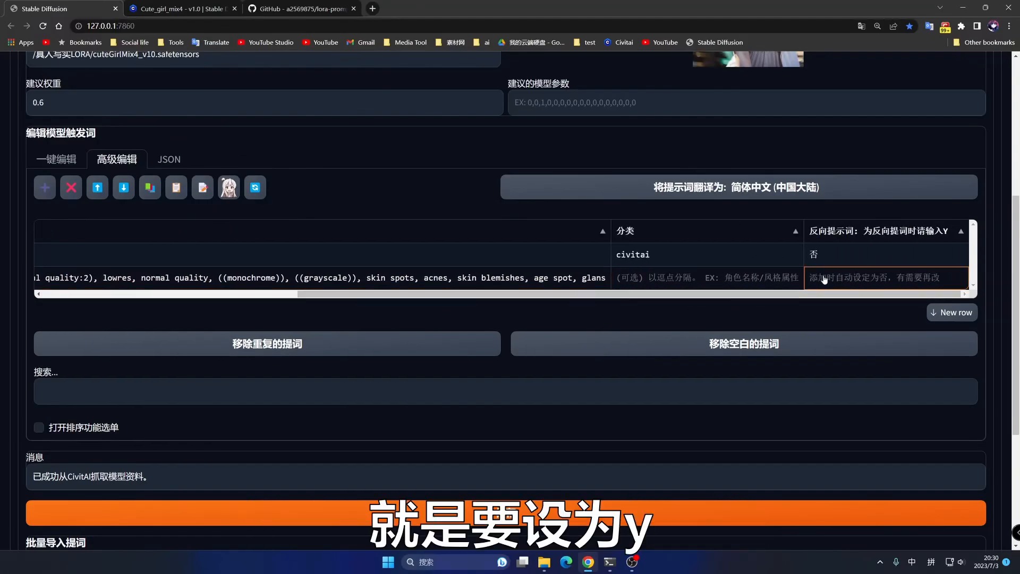
click(825, 276)
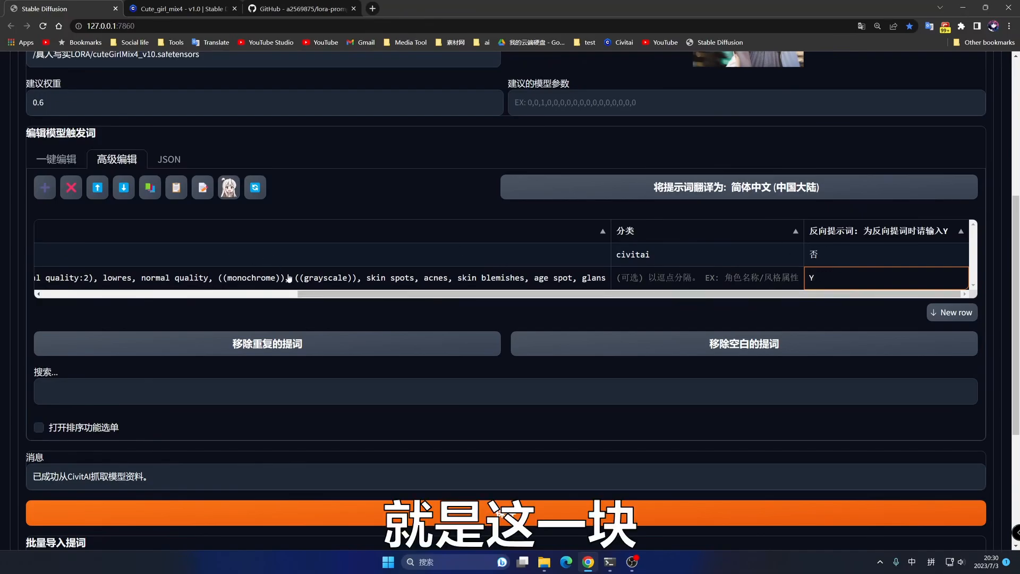
- Save the edited cuteGirlMix4 trigger words and return to the LoRA cards of 文生图
scroll(430, 286, down, 3)
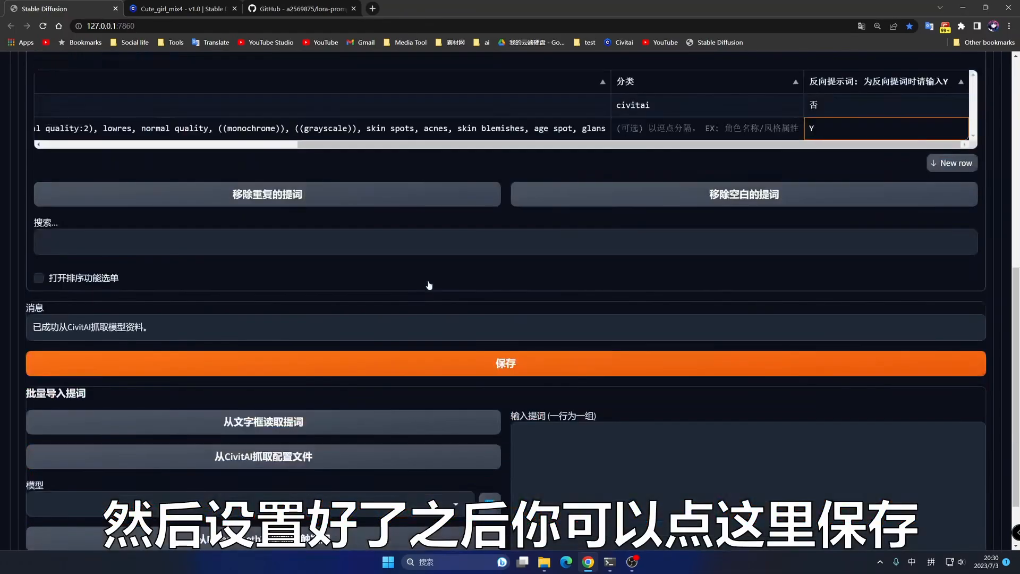
click(474, 362)
scroll(469, 374, up, 15)
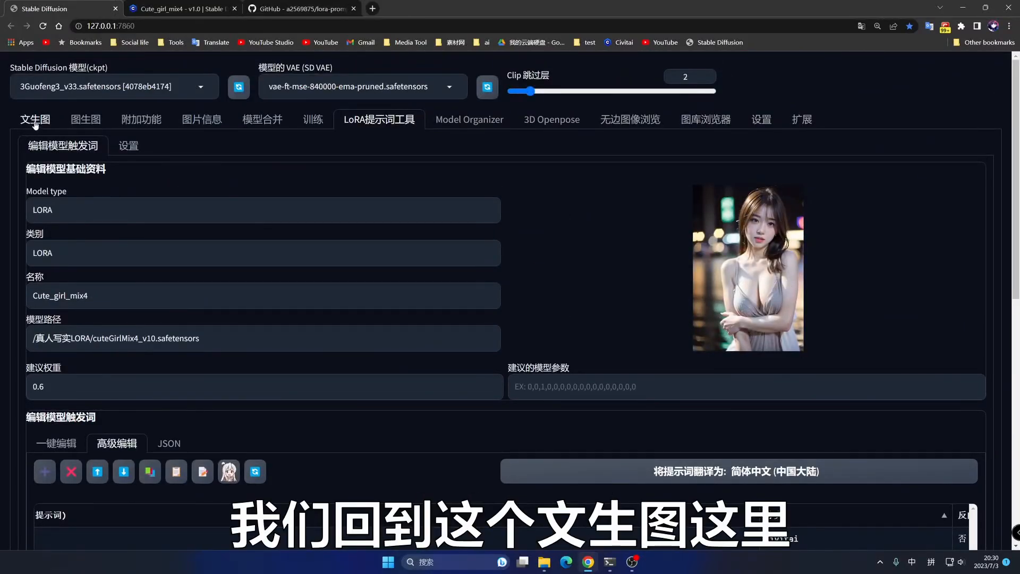
click(35, 124)
scroll(372, 284, down, 5)
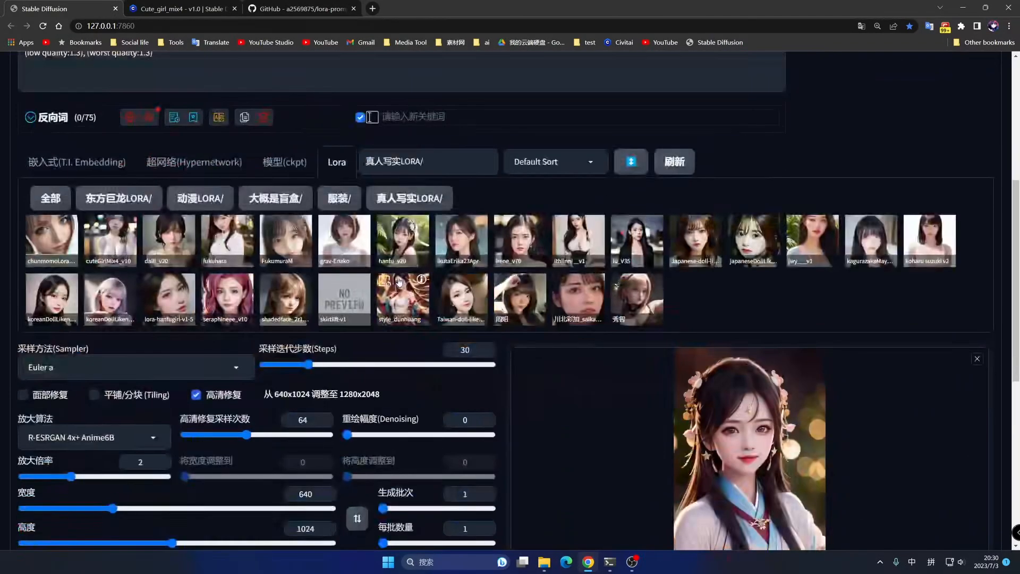
- View the prompt options of the cuteGirlMix4_v10 LoRA and add that LoRA to the positive prompt
right_click(109, 246)
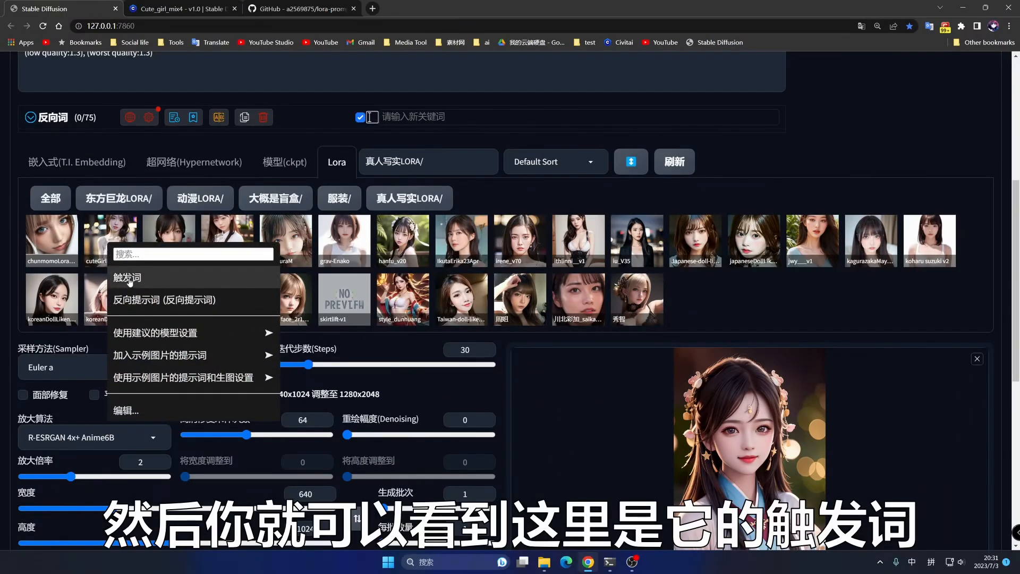
click(100, 240)
scroll(154, 239, up, 6)
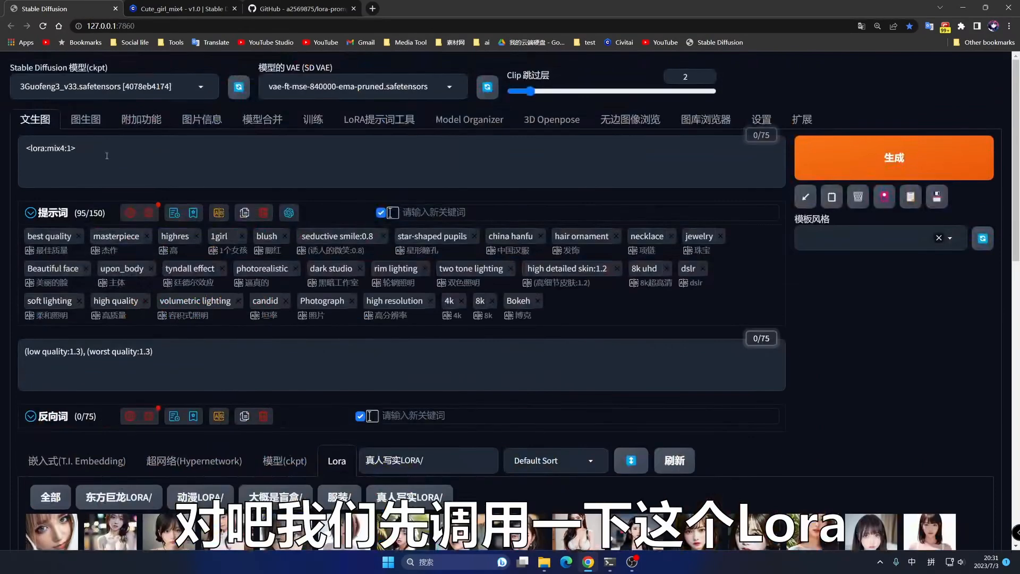
triple_click(155, 169)
click(155, 169)
scroll(133, 255, down, 4)
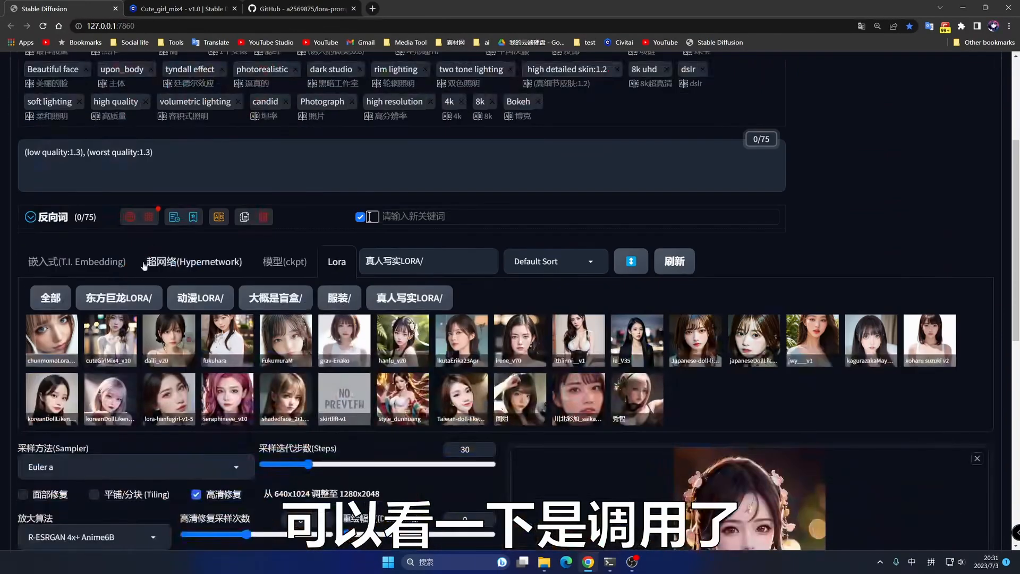
- Append the saved 触发词 entry of cuteGirlMix4_v10 to the positive prompt and check the added word
right_click(109, 336)
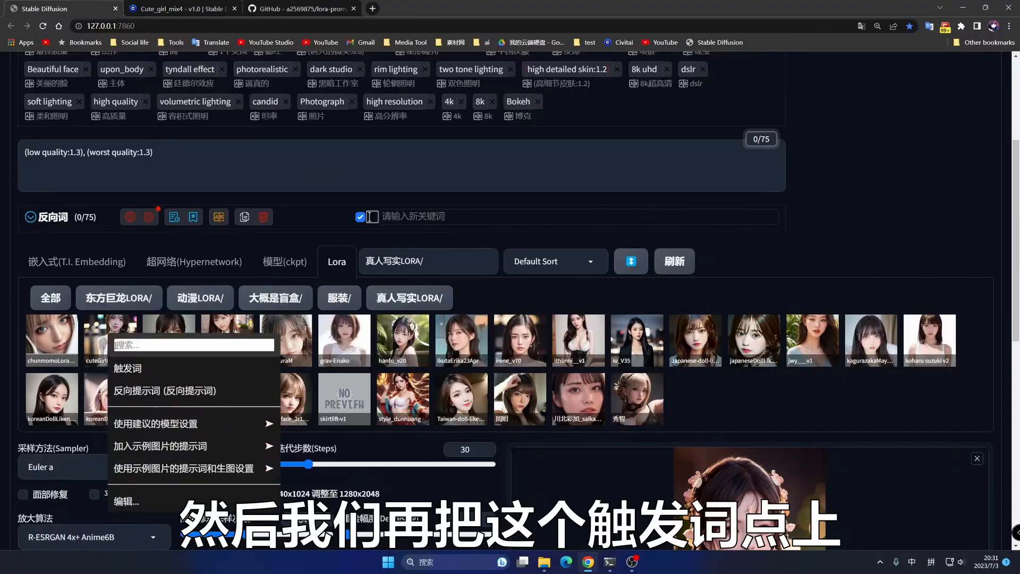
click(122, 372)
scroll(143, 255, up, 3)
drag(98, 99, 86, 99)
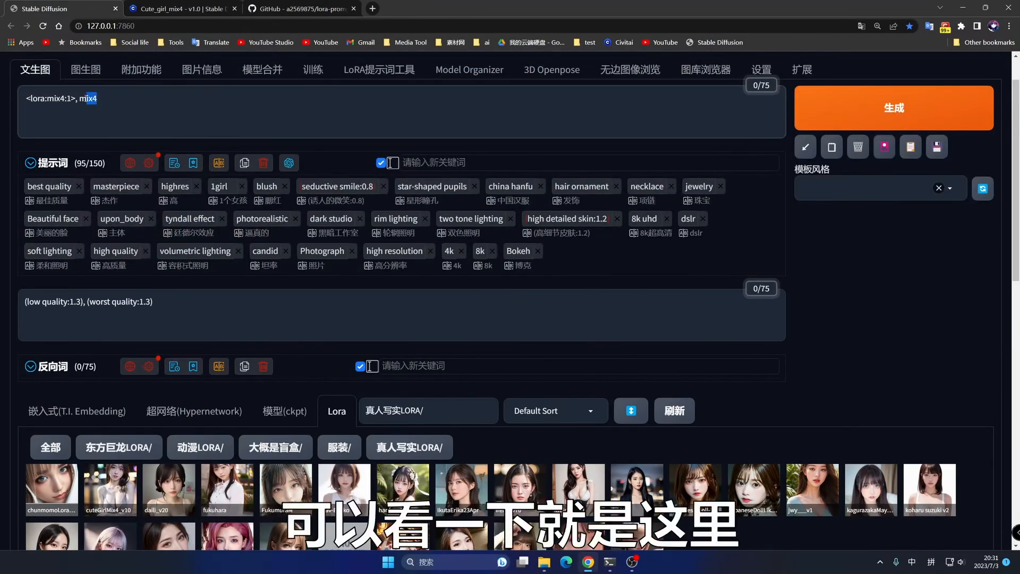
click(78, 99)
- Clear the existing text from the negative prompt
scroll(107, 160, down, 5)
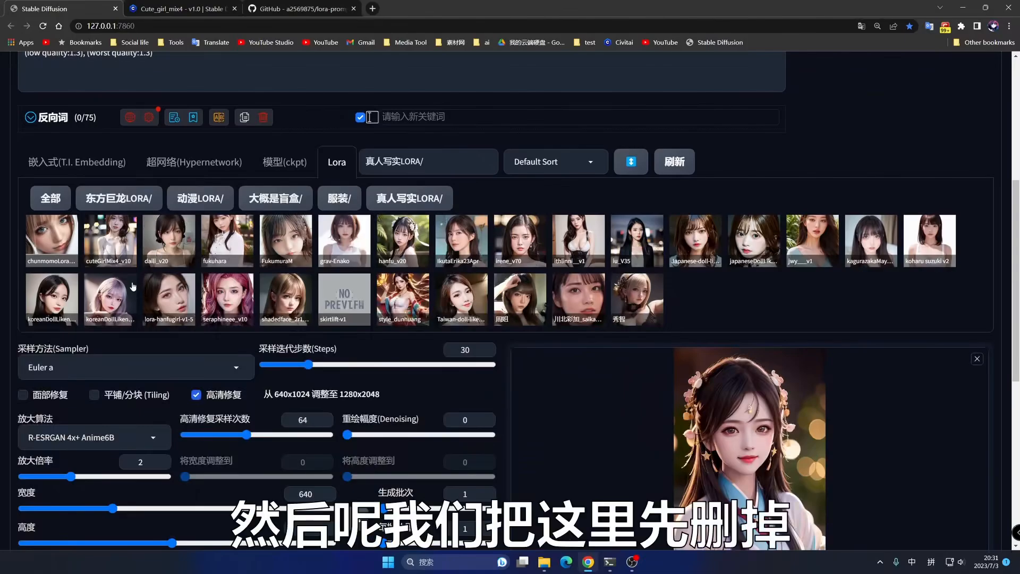
scroll(148, 155, up, 4)
drag(154, 252, 1, 259)
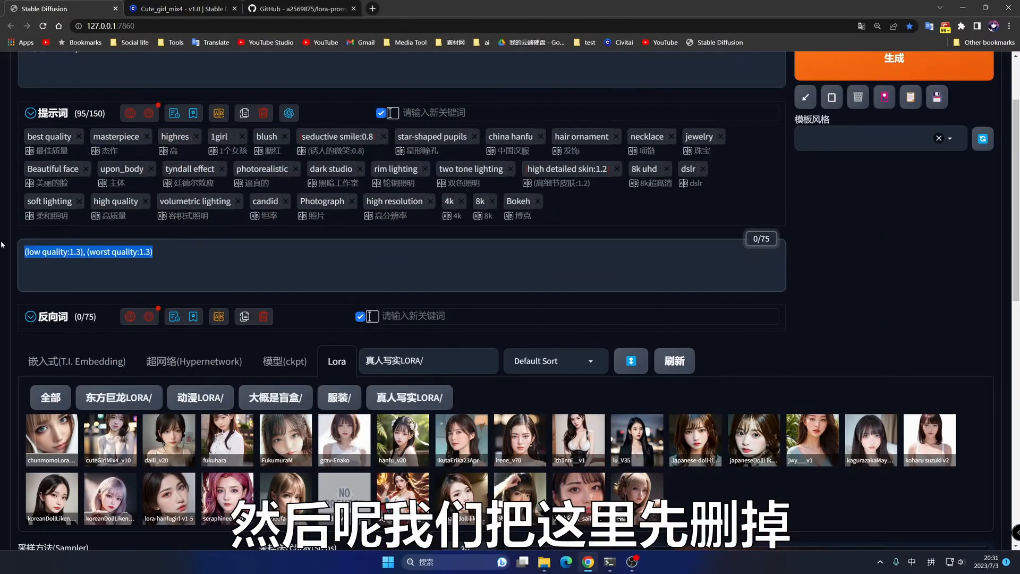
key(BackSpace)
- Insert the saved 反向提示词 entry of cuteGirlMix4_v10 into the negative prompt and check the inserted text
scroll(154, 248, down, 4)
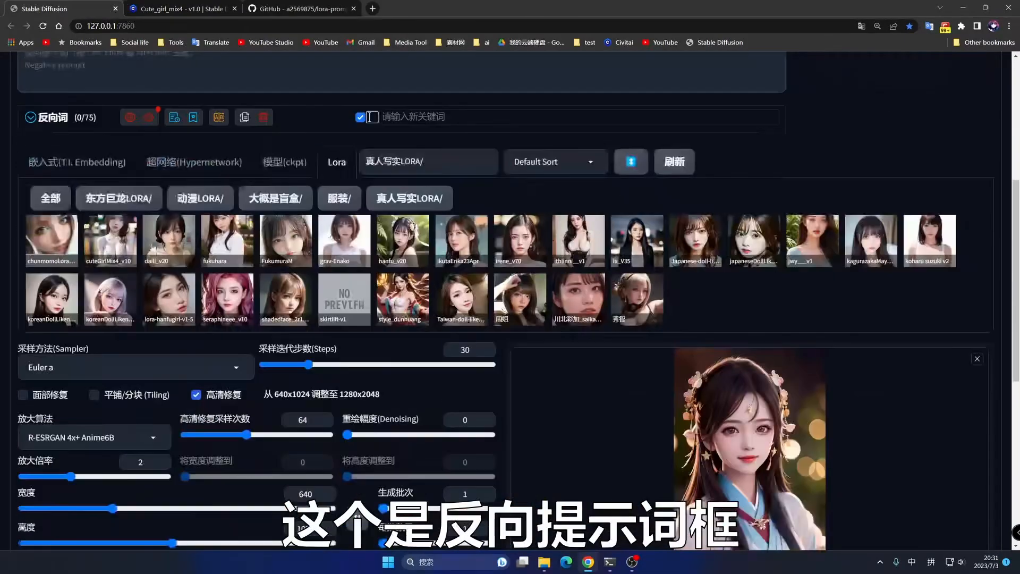
right_click(103, 233)
mouse_move(141, 313)
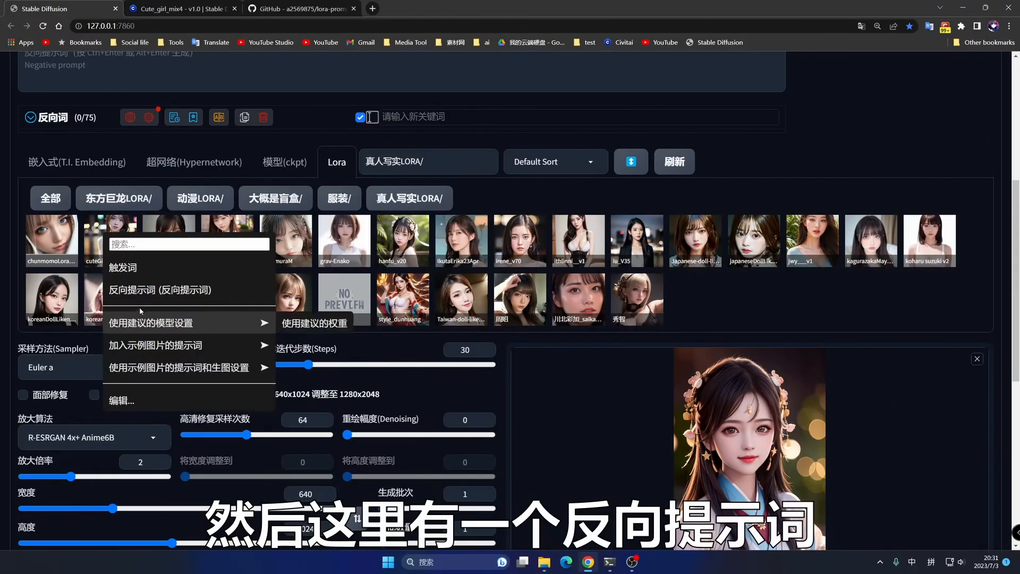
click(153, 292)
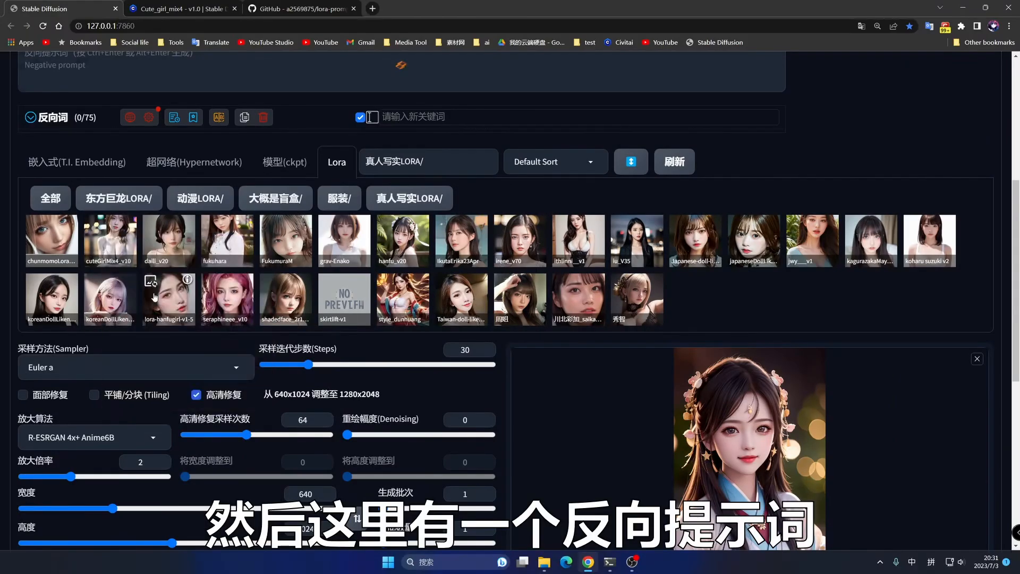
scroll(157, 263, up, 4)
drag(33, 255, 512, 256)
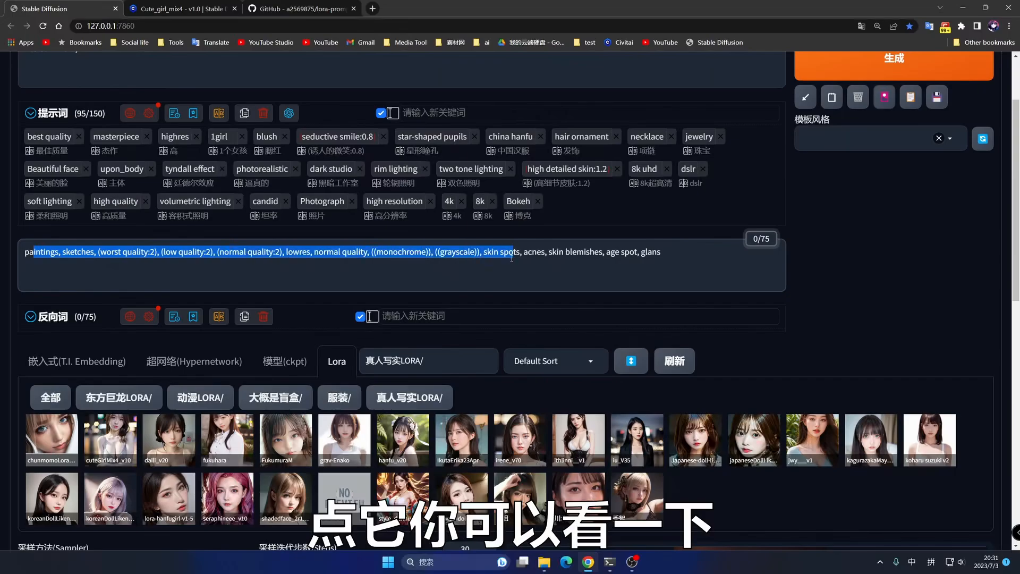
click(510, 260)
- Examine the suggested-setting and example-image prompt options of the cuteGirlMix4_v10 LoRA, including the fetched example images
scroll(276, 307, down, 3)
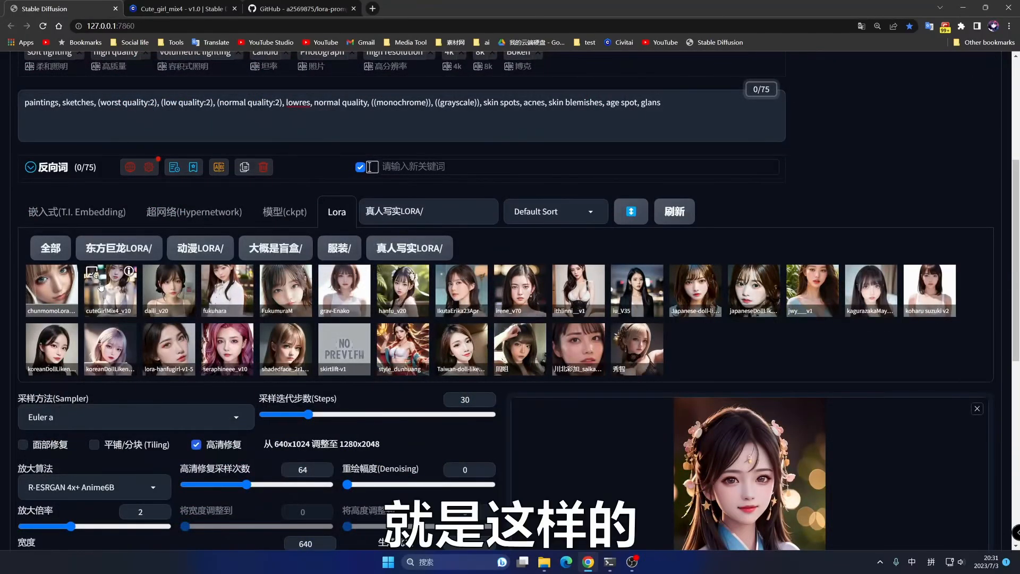
right_click(100, 282)
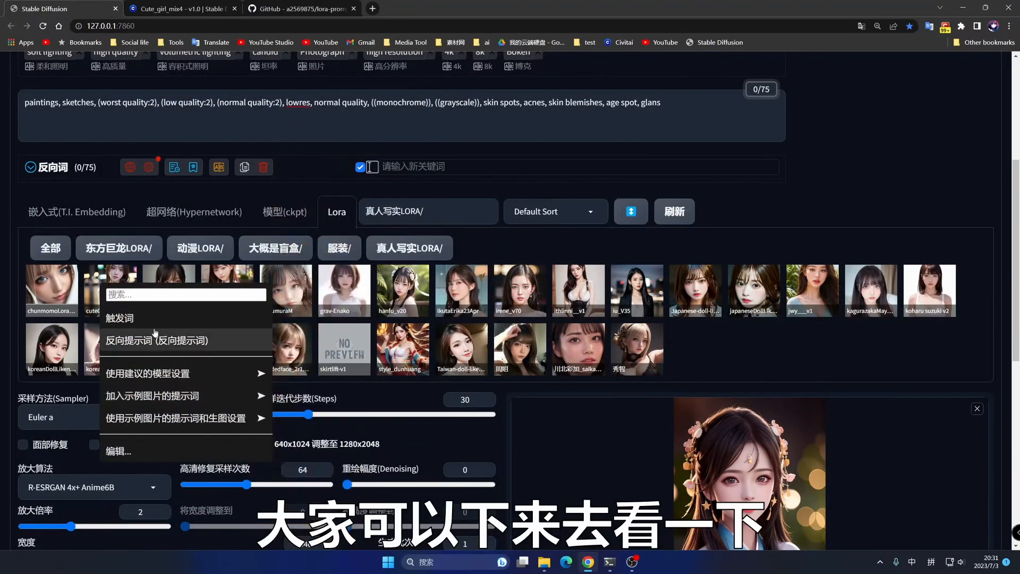
mouse_move(173, 395)
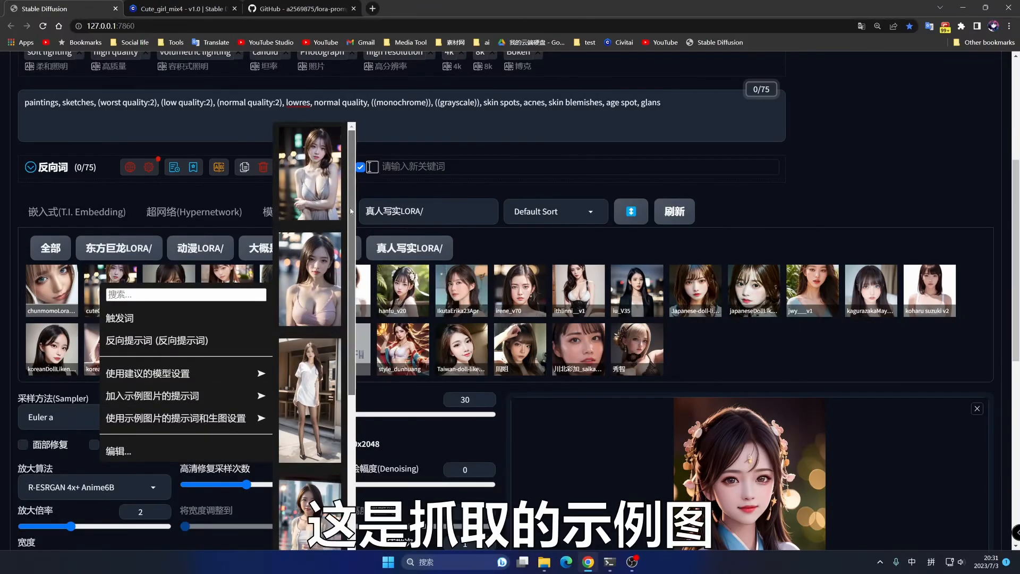
drag(352, 234, 364, 383)
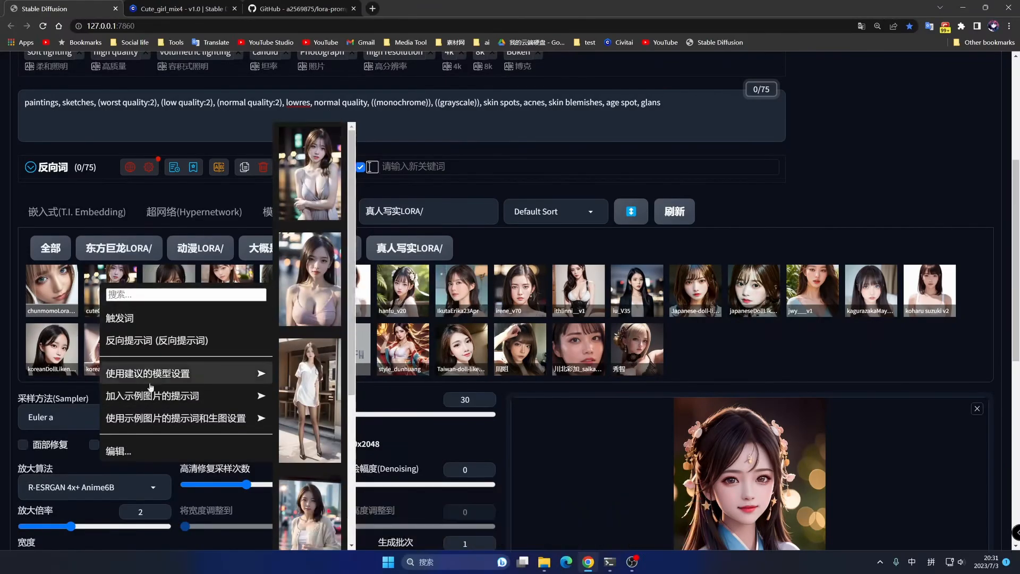
mouse_move(139, 422)
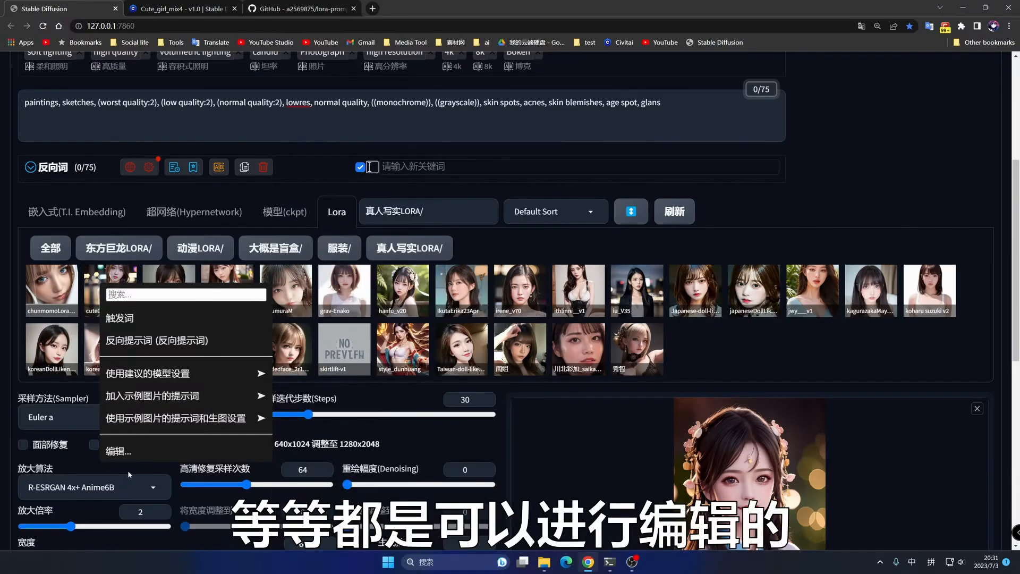
click(869, 160)
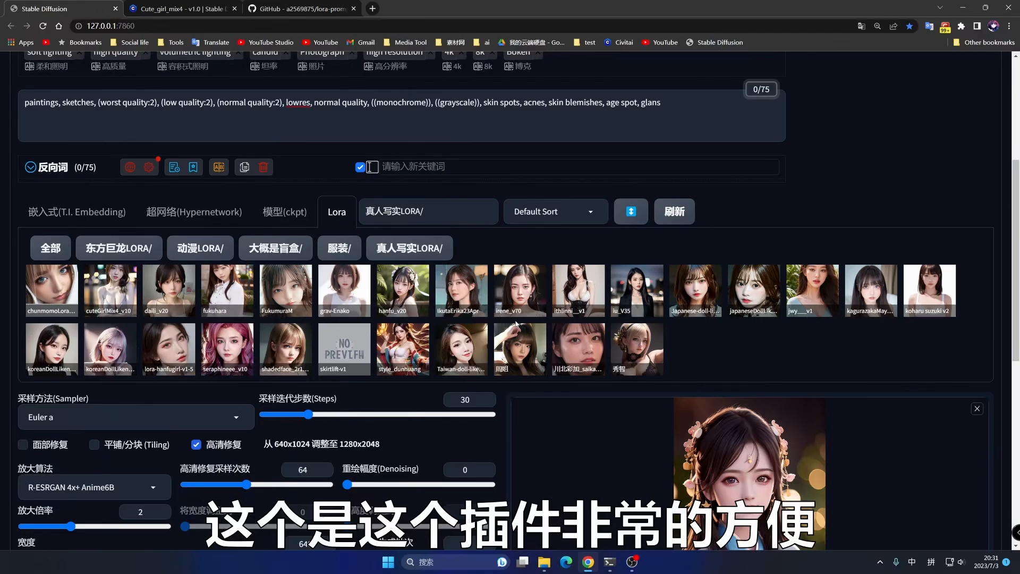
- Switch to the lora-prompt-tool repository on GitHub and copy its HTTPS clone URL
scroll(291, 64, up, 5)
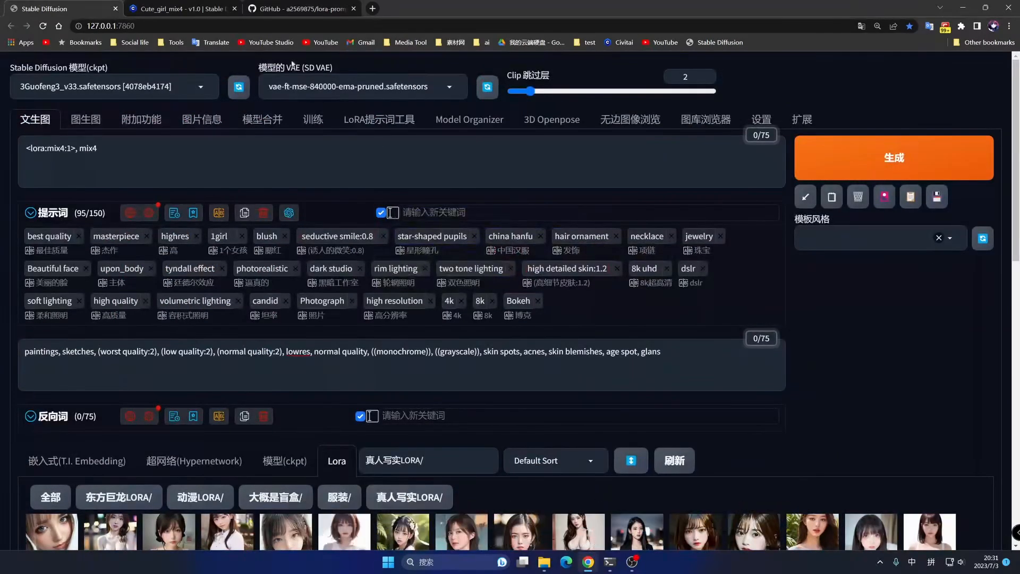
click(292, 8)
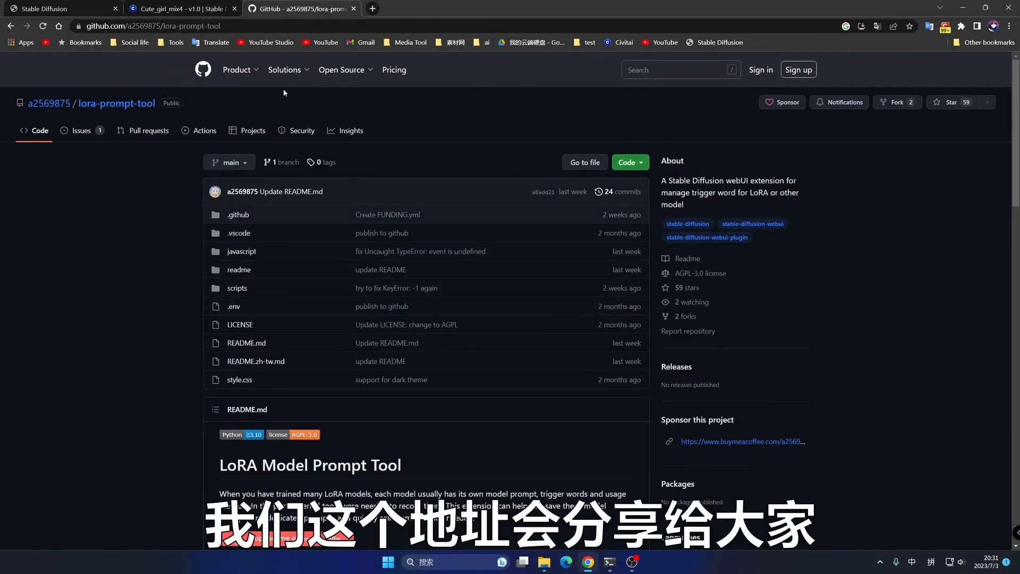
click(270, 25)
click(270, 25)
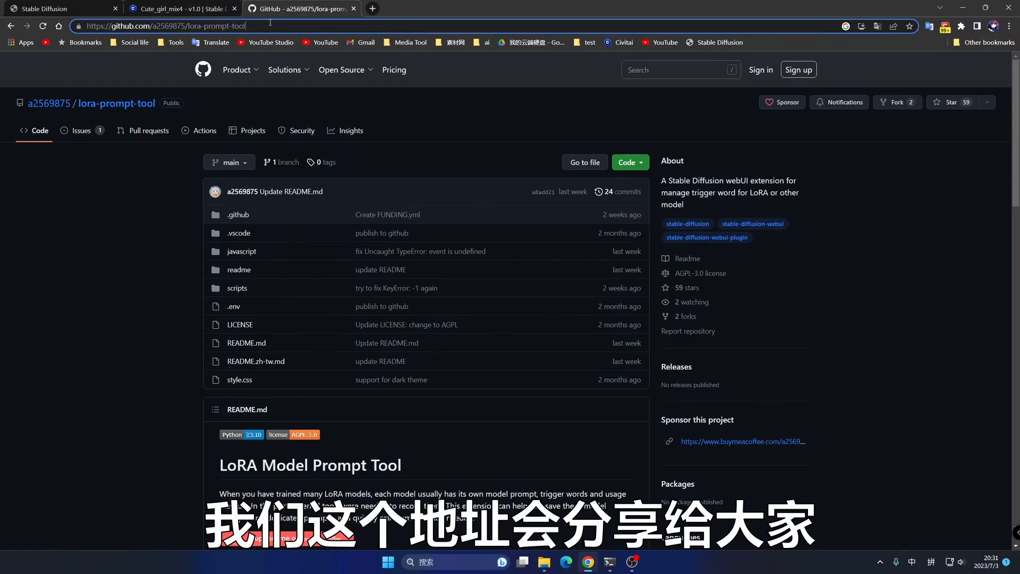
click(634, 163)
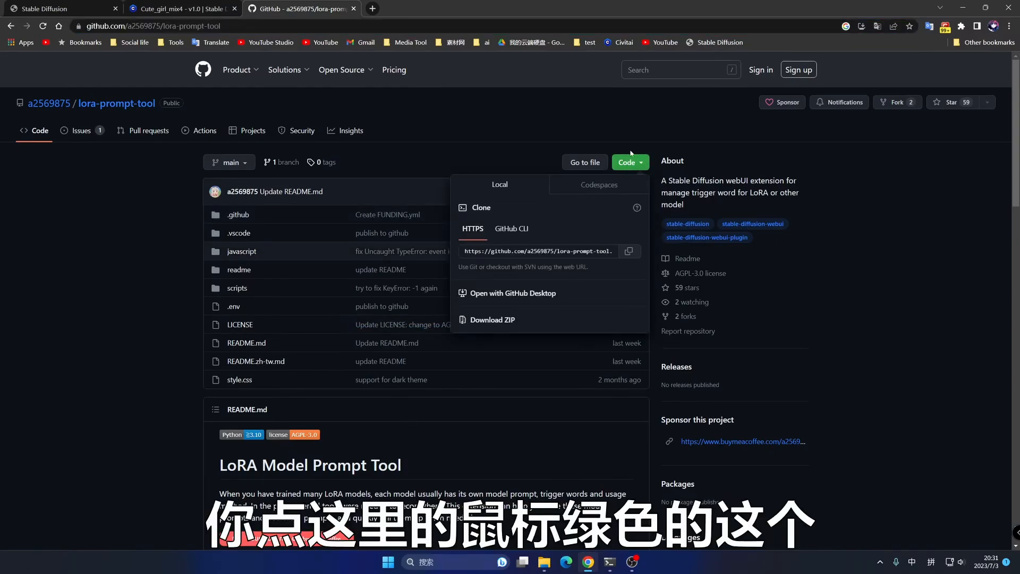
click(630, 252)
- Switch back to Stable Diffusion web UI and install the lora-prompt-tool extension from the copied git repository URL
click(112, 4)
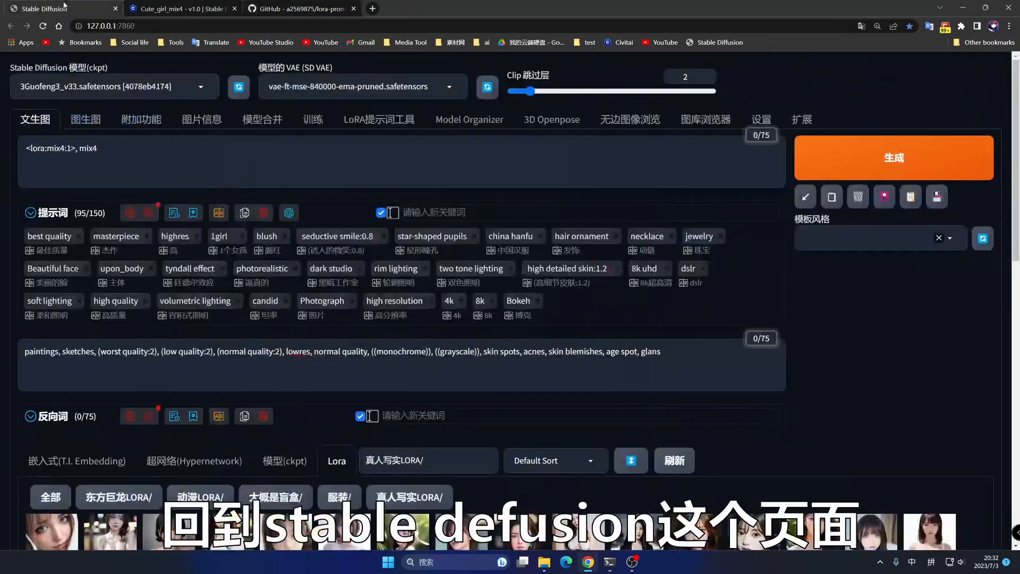
click(793, 125)
click(143, 152)
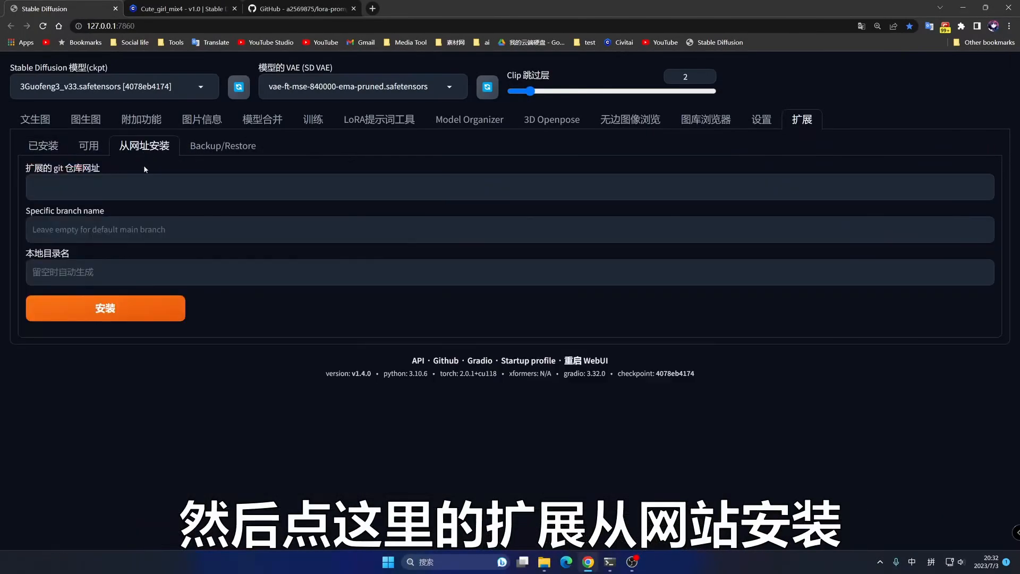
click(101, 193)
key(ctrl+v)
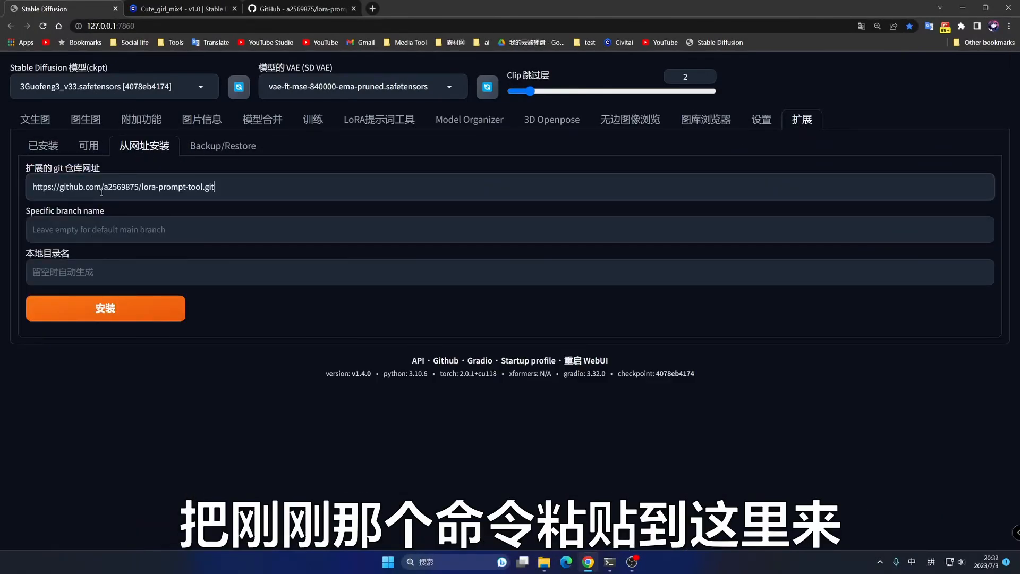
click(110, 315)
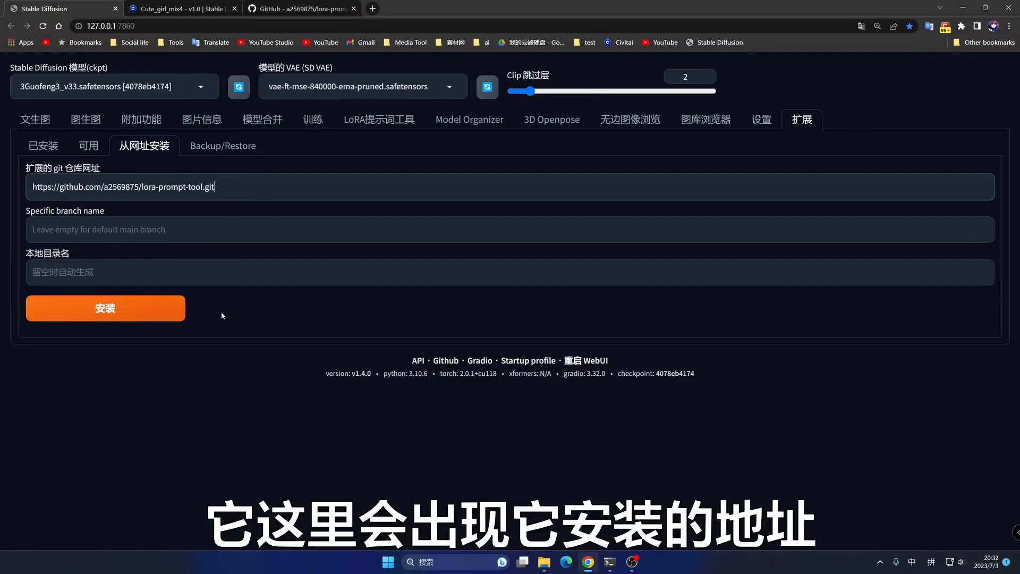
- Check the installed extensions list, switch to the lora-prompt-tool repository on GitHub and copy its HTTPS clone URL again
click(43, 145)
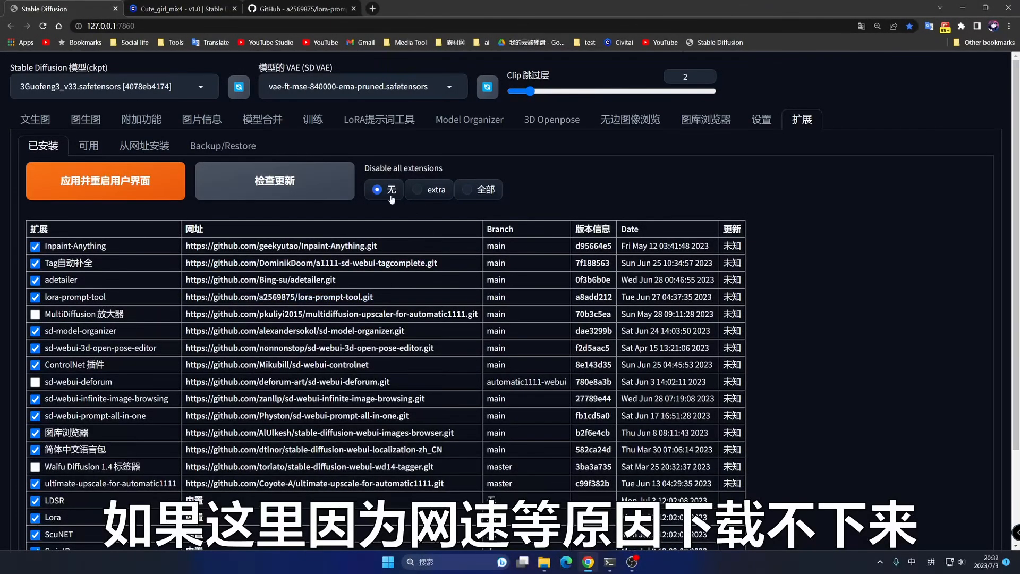
click(296, 8)
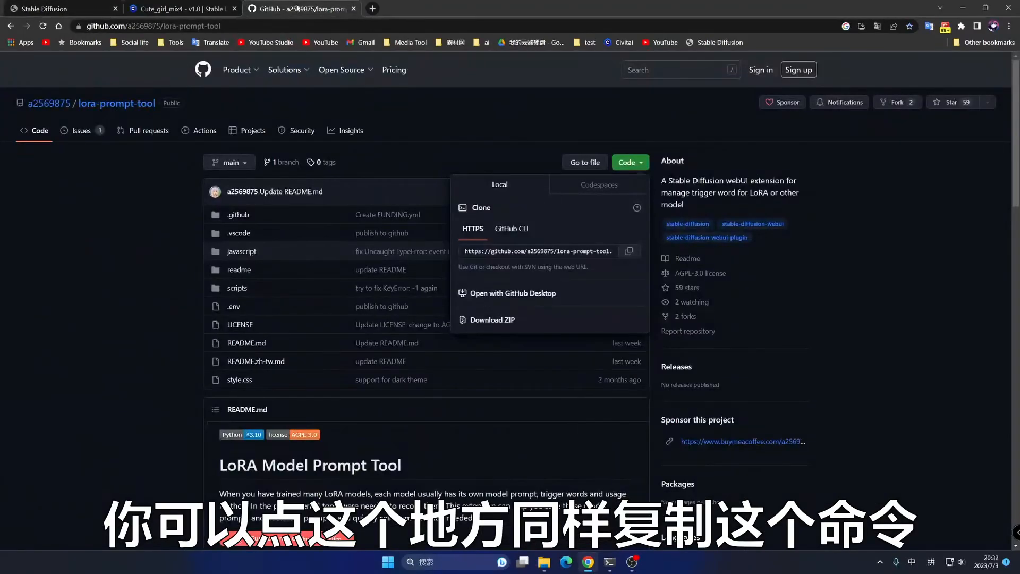
click(628, 251)
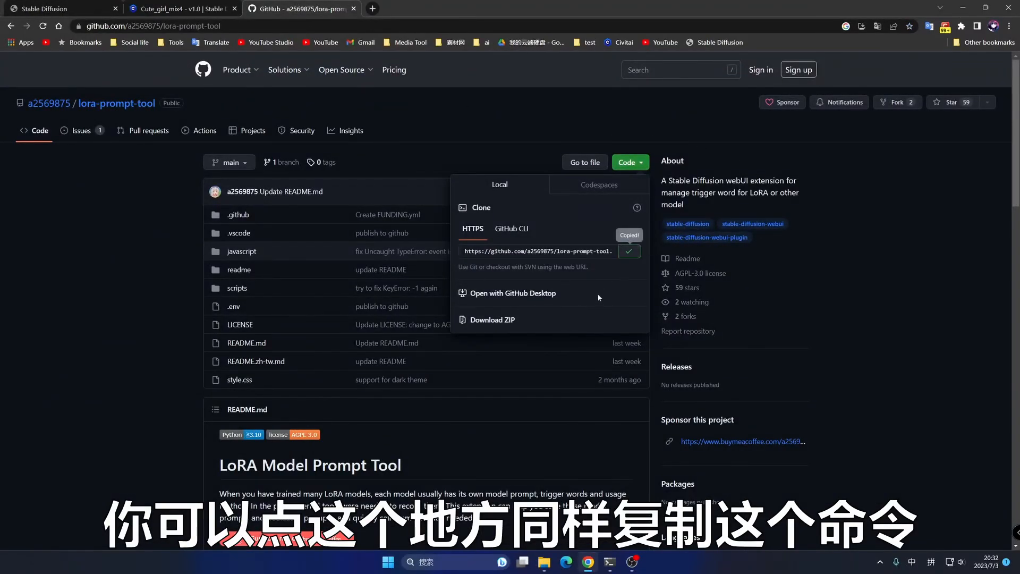
- Switch to File Explorer and open the extensions folder inside stable-diffusion-webui
click(545, 564)
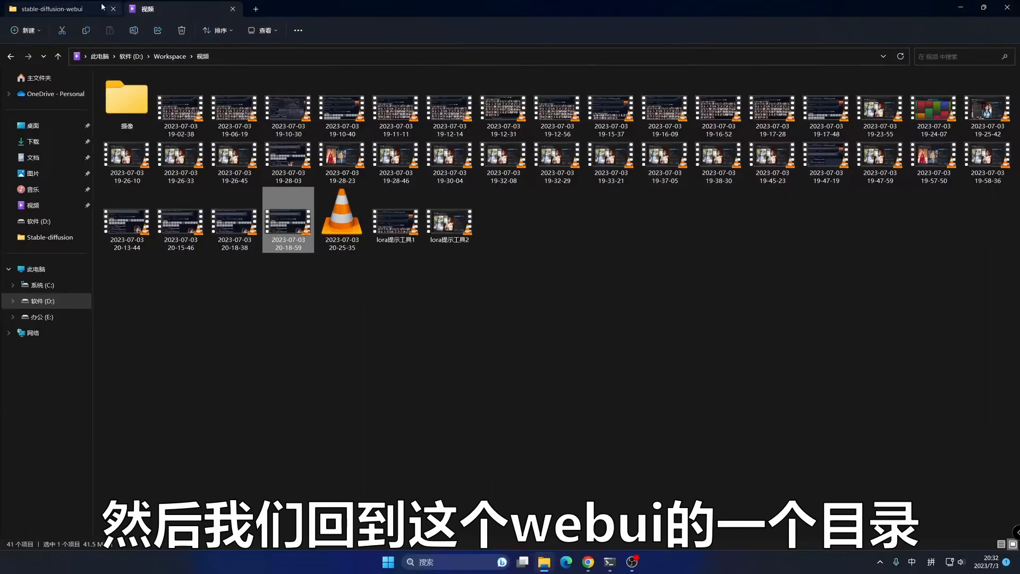
click(60, 9)
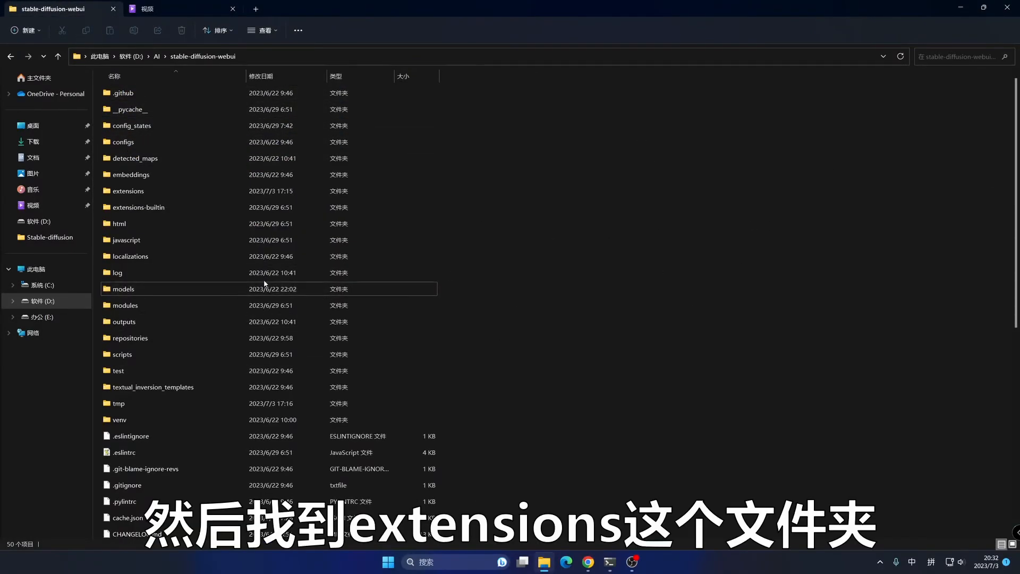
double_click(152, 186)
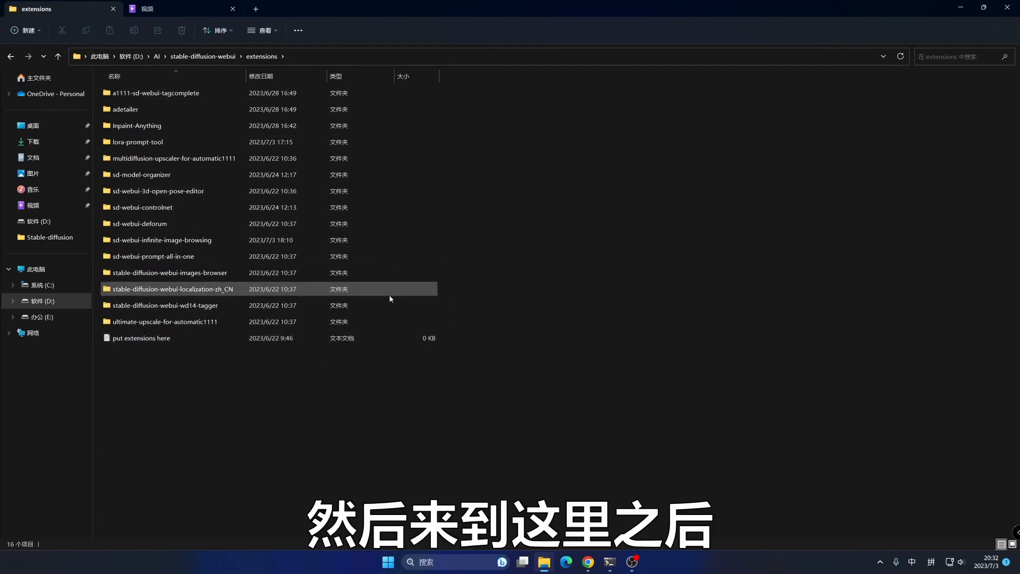
- Open a terminal in the extensions folder from its context options and close it again
right_click(480, 201)
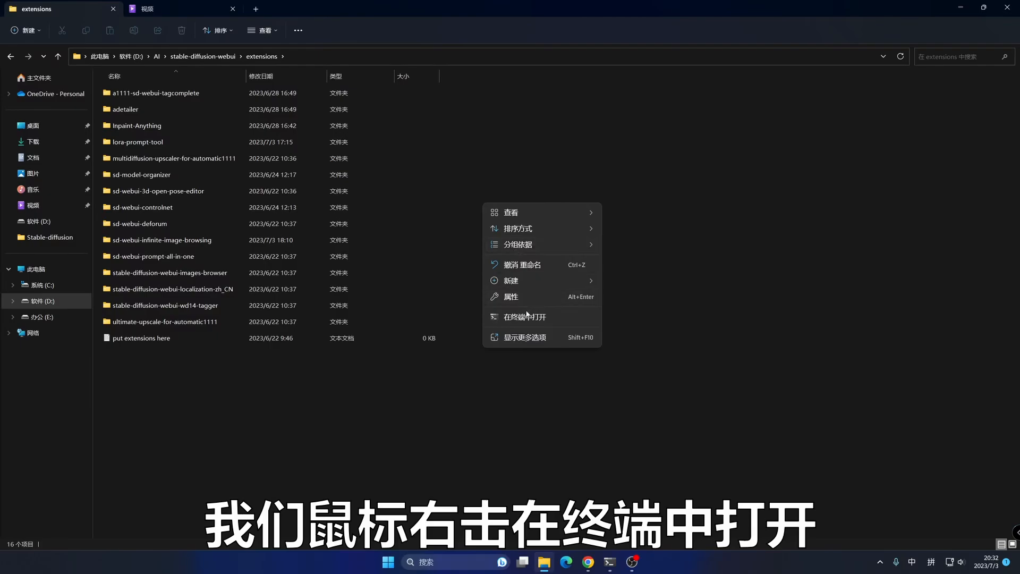
click(523, 316)
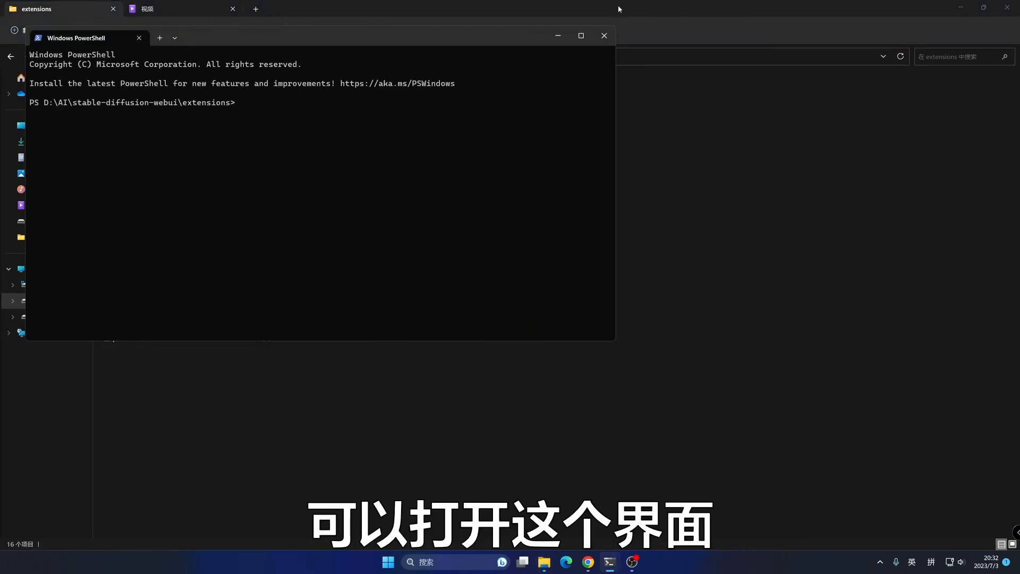
click(604, 35)
- Launch PowerShell in the extensions folder by entering powershell as the folder path, and reposition its window
click(286, 57)
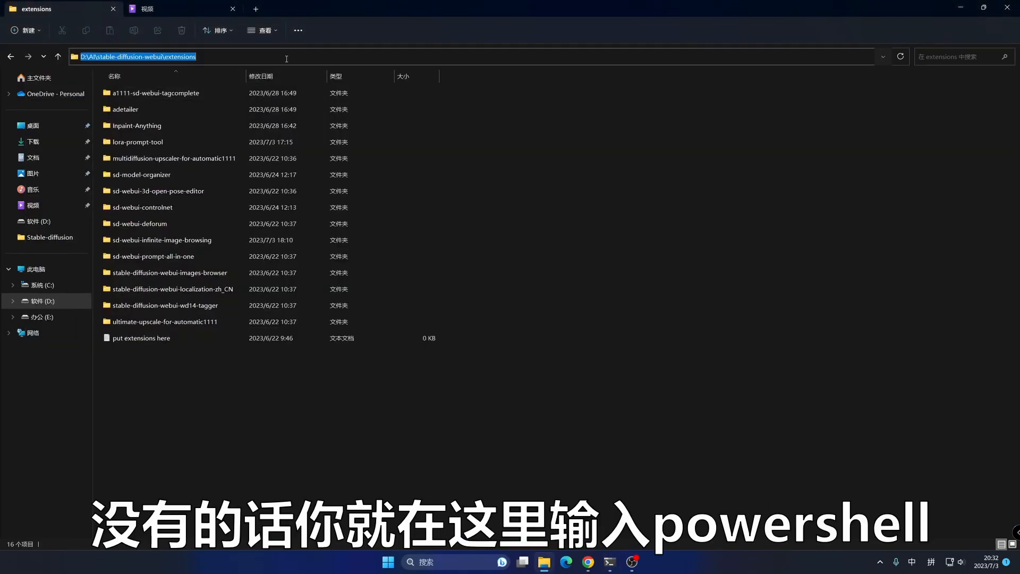
text(powershel)
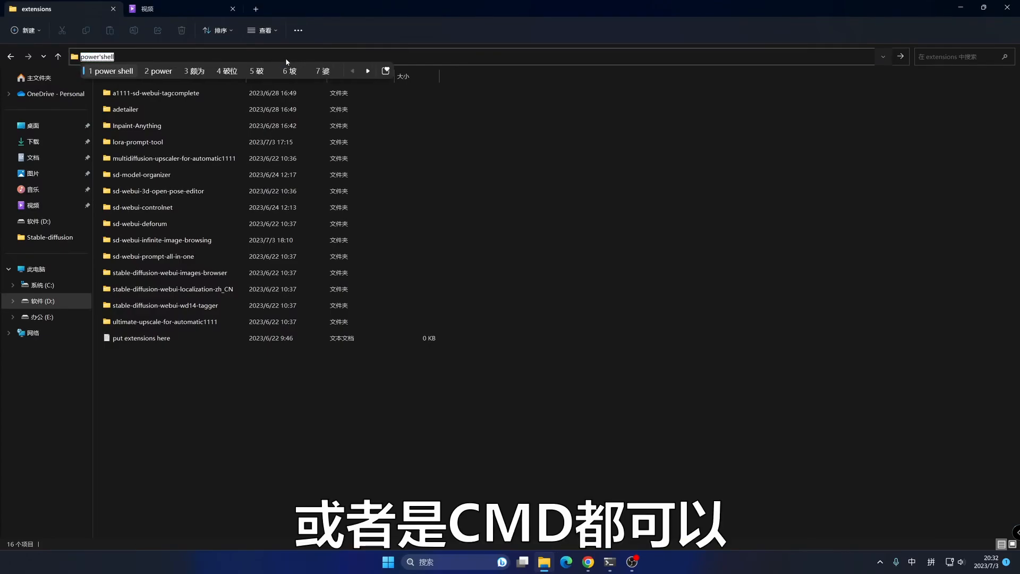
text(l)
key(shift)
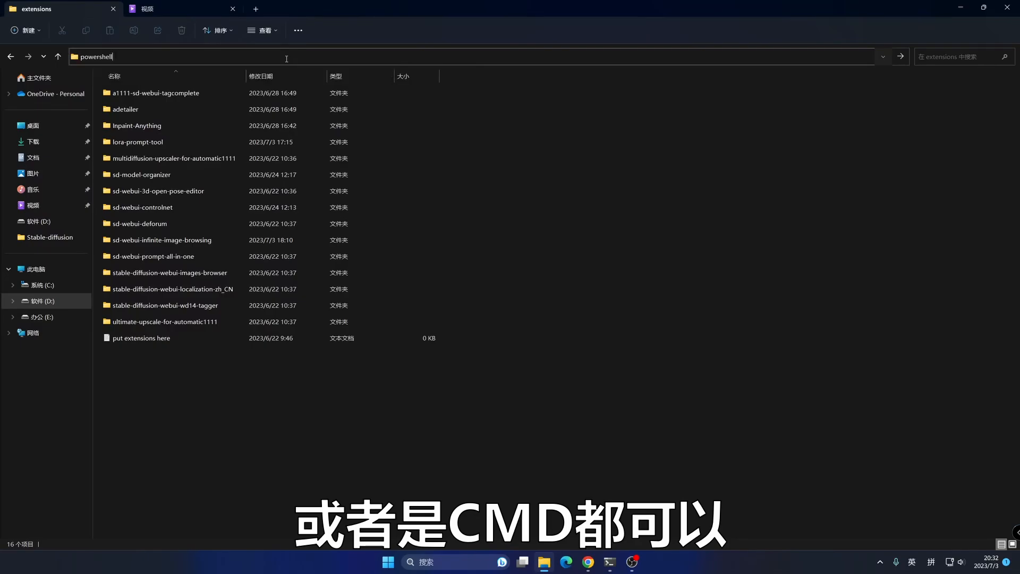
key(Return)
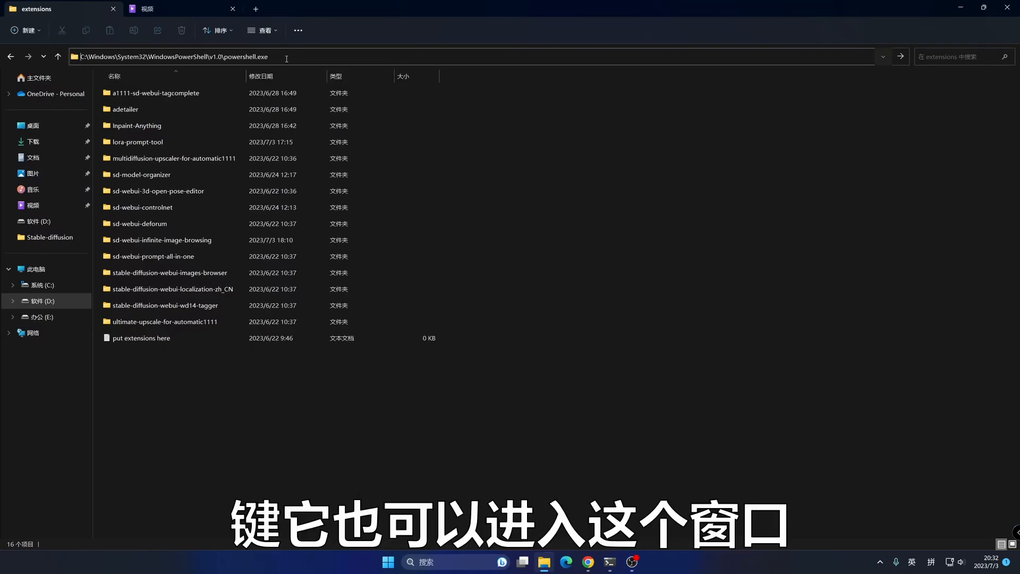
drag(267, 51, 423, 73)
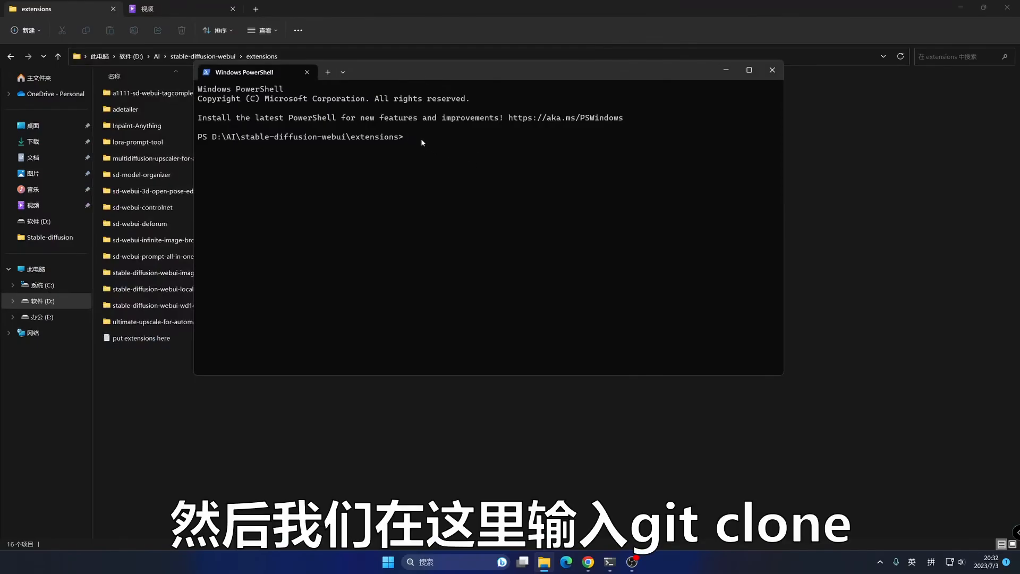
text(git clone)
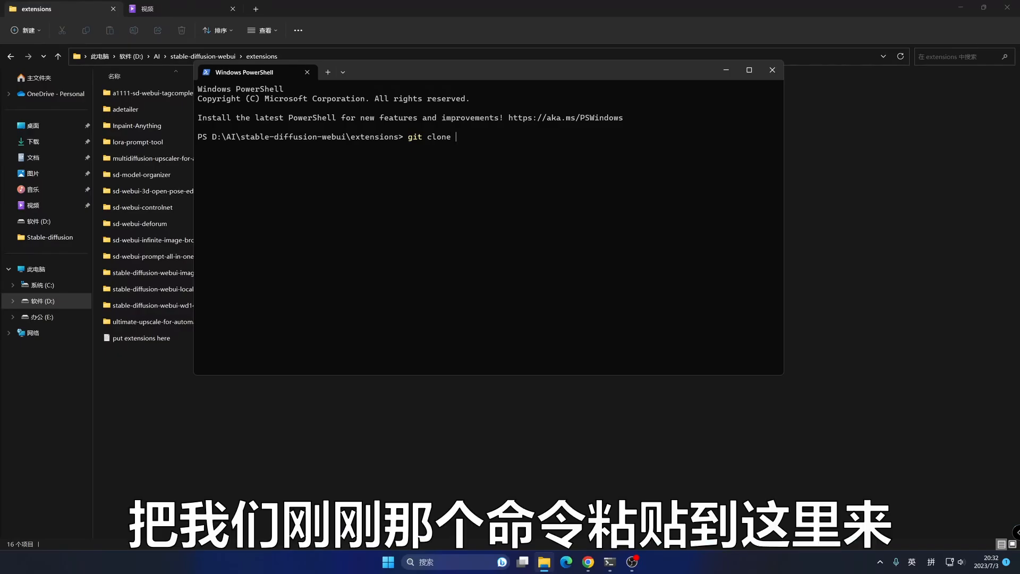
key(ctrl+v)
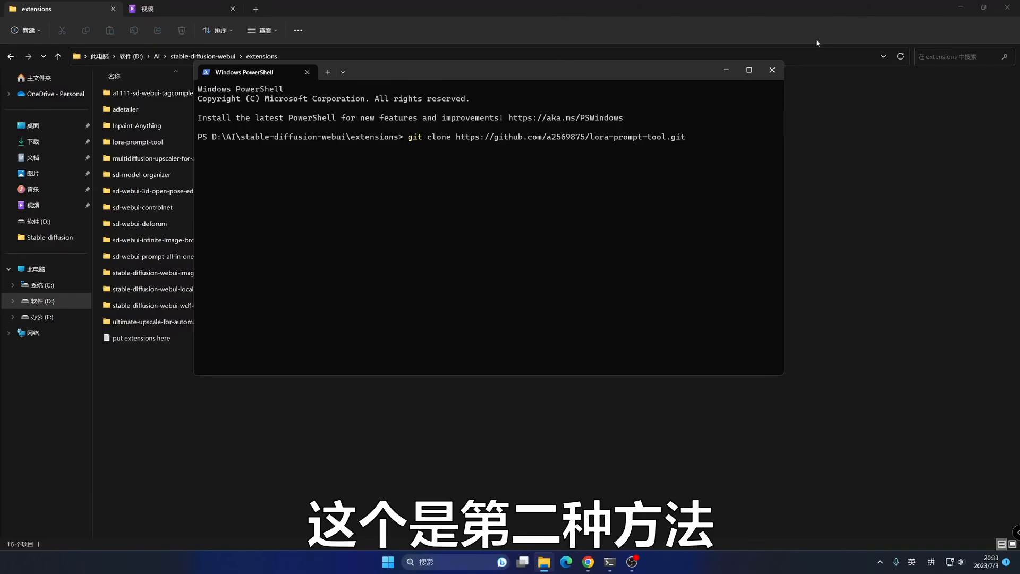
click(773, 70)
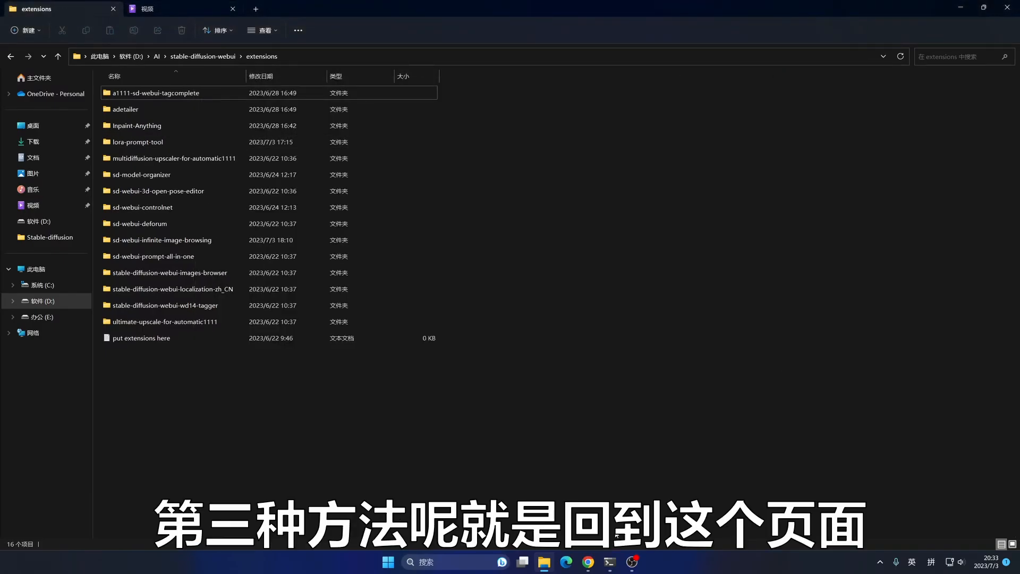
- Examine the lora-prompt-tool ZIP download option on GitHub and the extensions folder as the destination for its extracted files
click(588, 562)
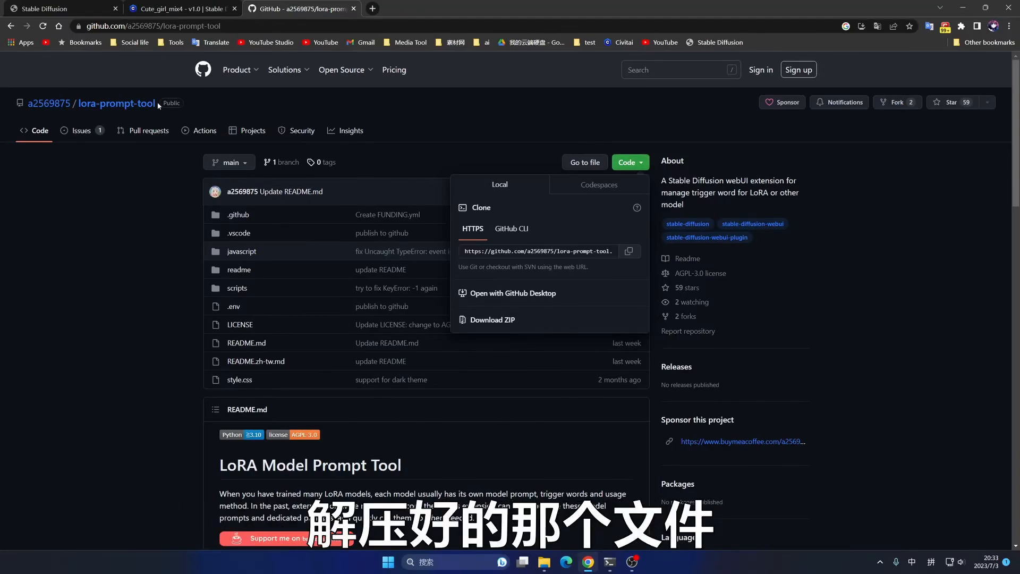
click(545, 562)
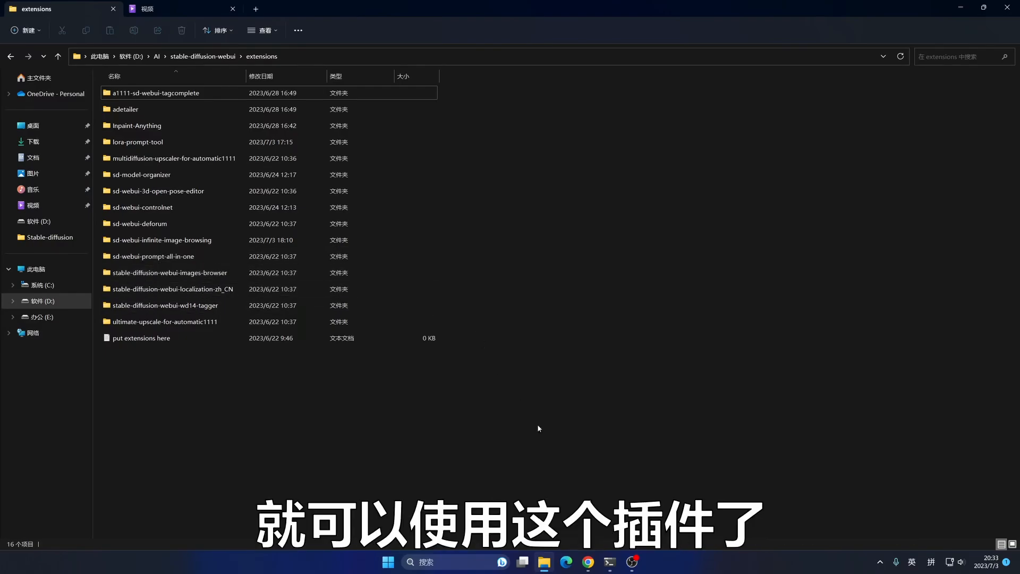
click(588, 561)
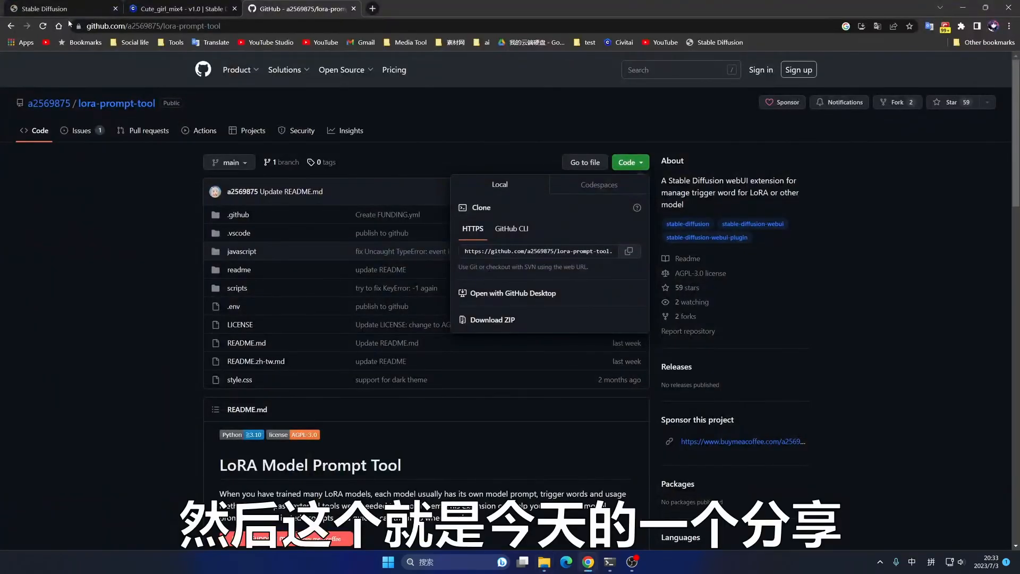
- Switch back to Stable Diffusion web UI and view the 文生图 page down to its Lora cards
click(45, 8)
click(35, 119)
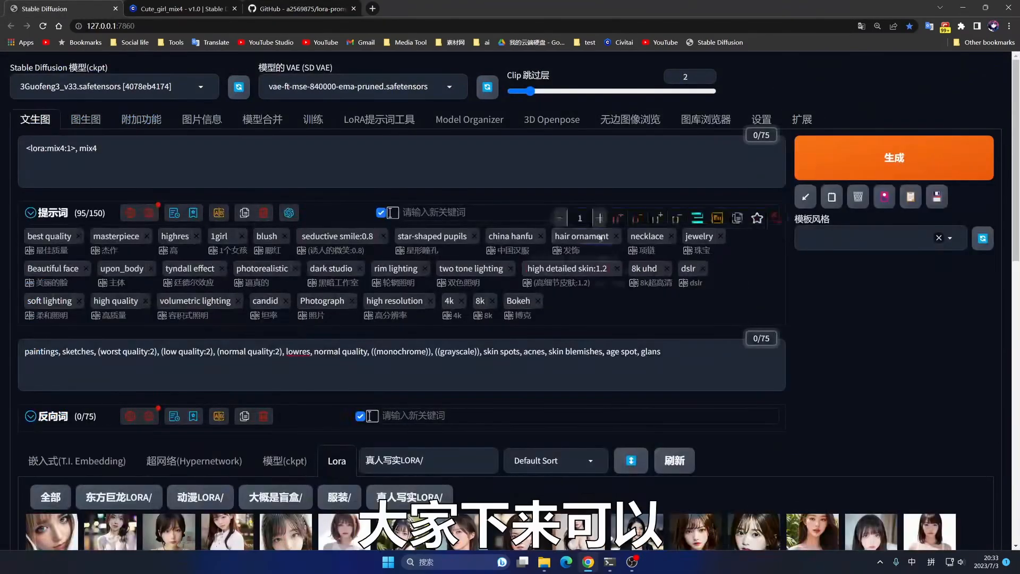
scroll(491, 306, down, 4)
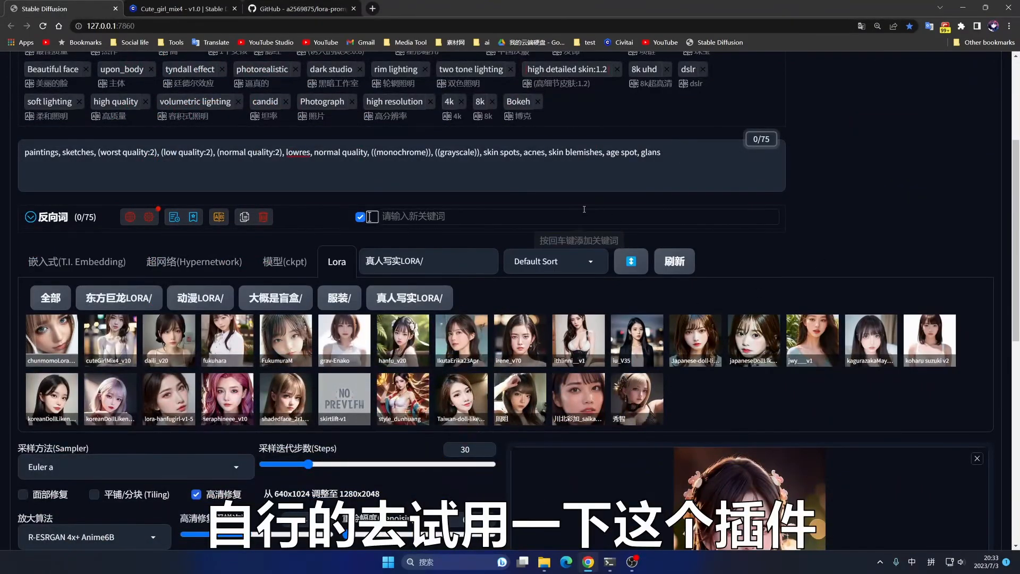